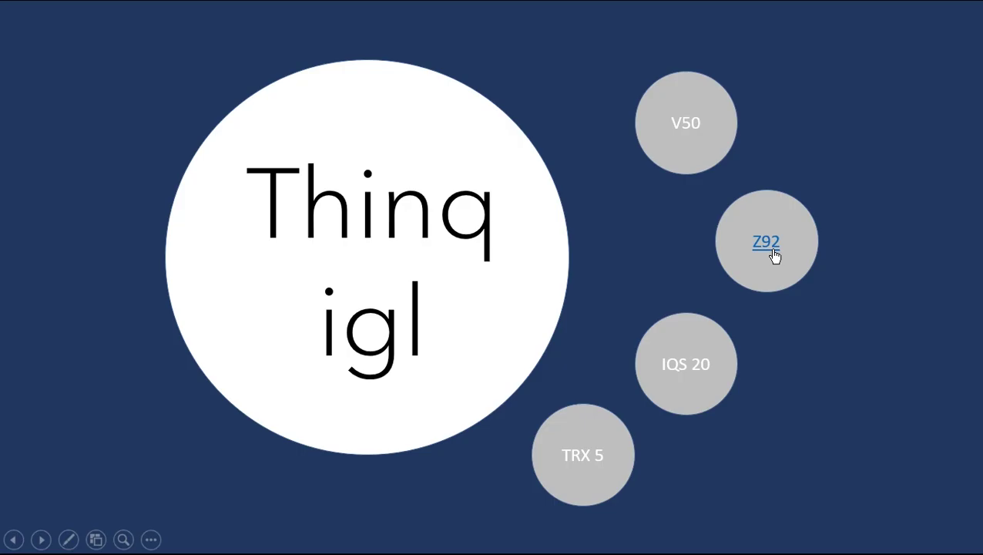
- Follow the Z92 hyperlink on the 'Thinq igl' demo slide to its web result
left_click(773, 252)
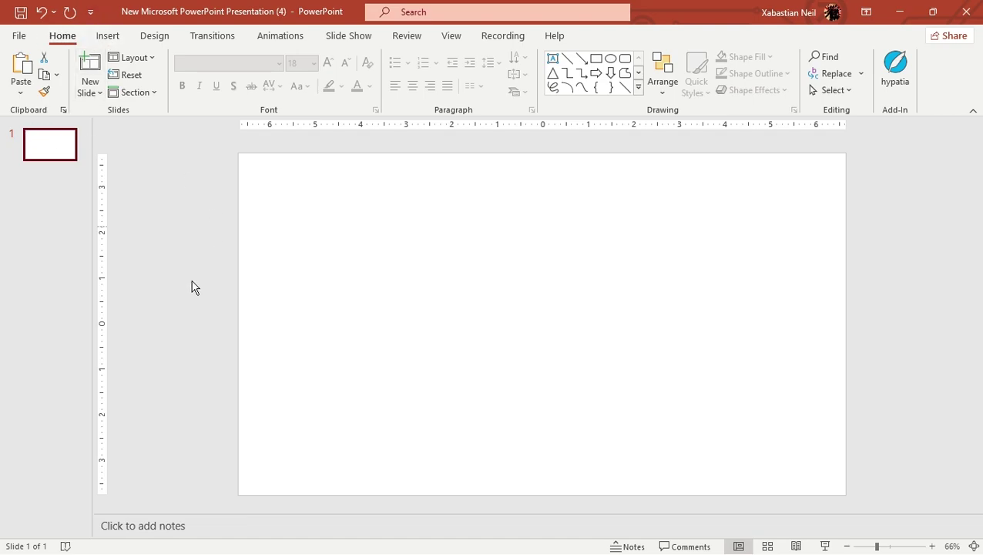
- Add three Blank-layout slides from the New Slide dropdown so the deck has four slides
left_click(90, 91)
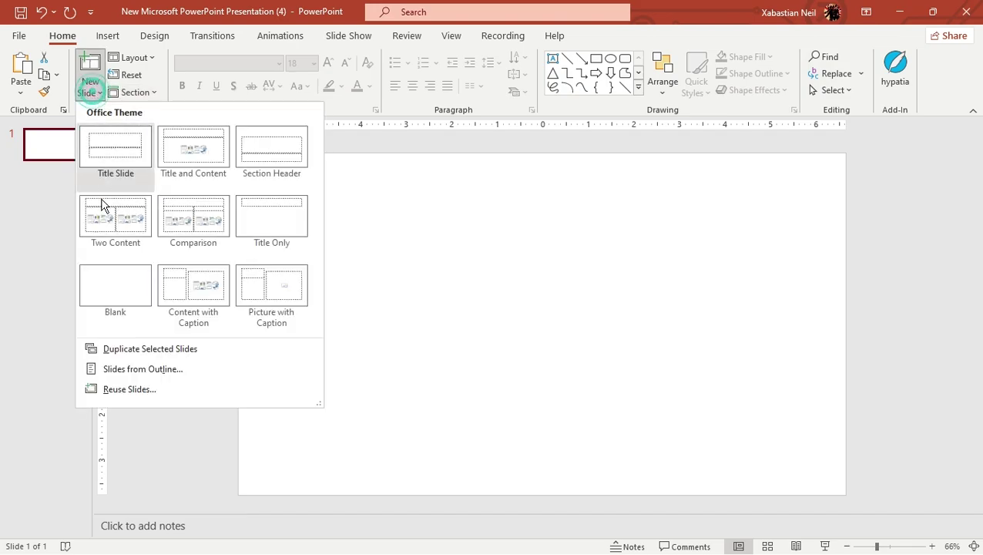
left_click(108, 280)
left_click(93, 89)
left_click(129, 282)
left_click(97, 83)
left_click(133, 294)
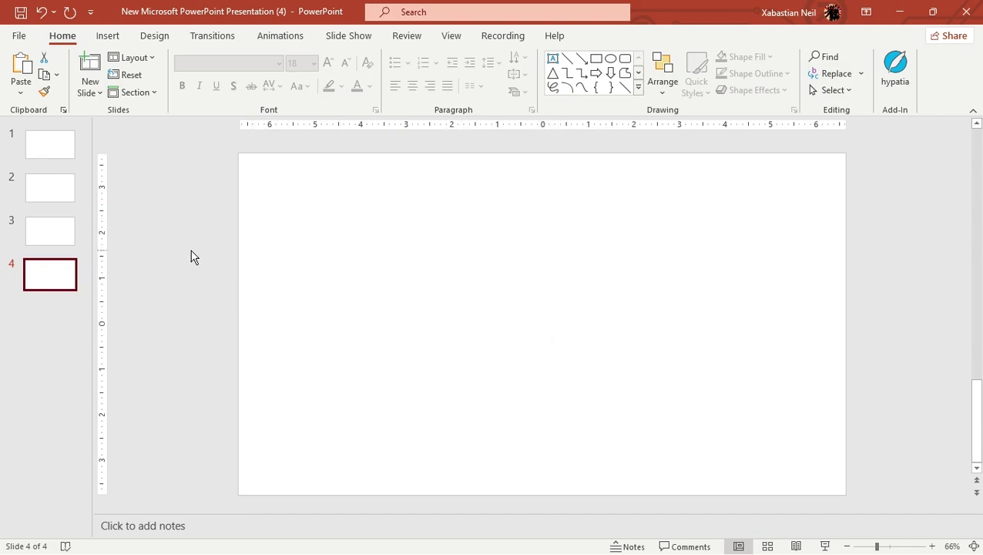
- Give slide 1 a solid green background through Format Background
left_click(32, 145)
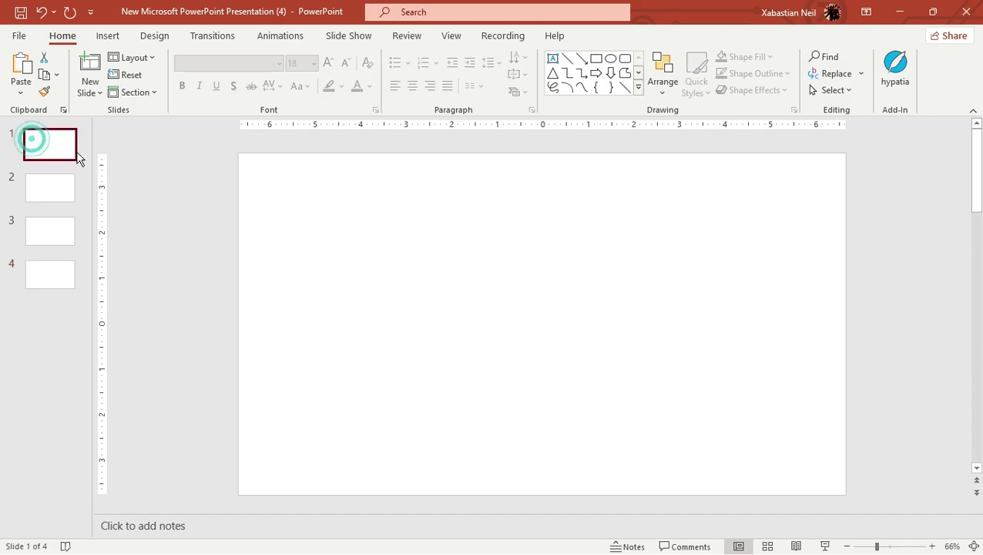
right_click(413, 235)
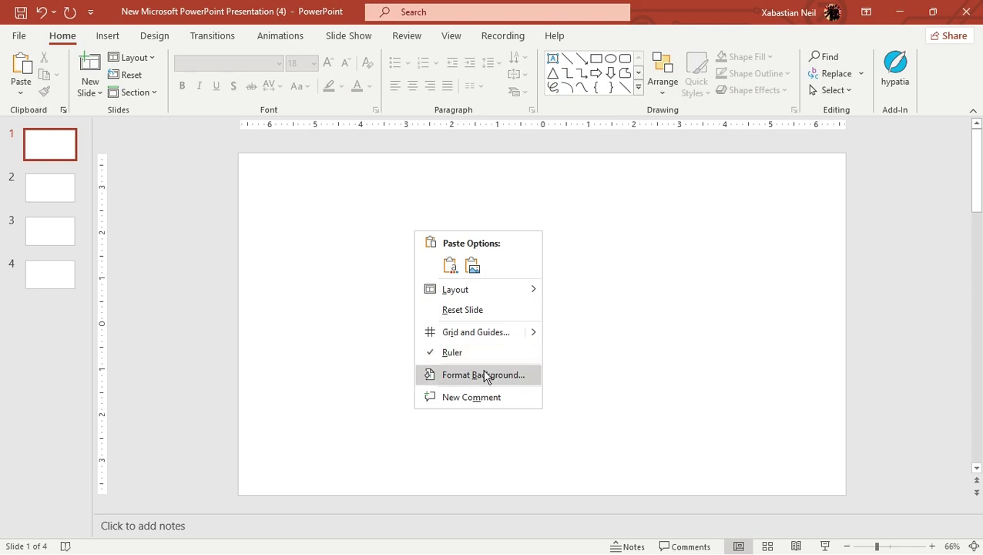
left_click(484, 375)
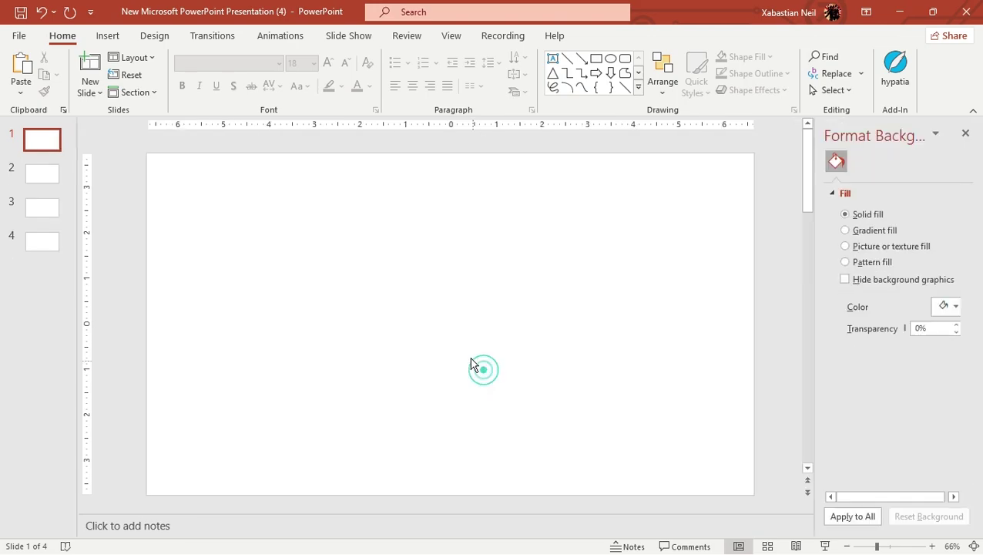
left_click(945, 309)
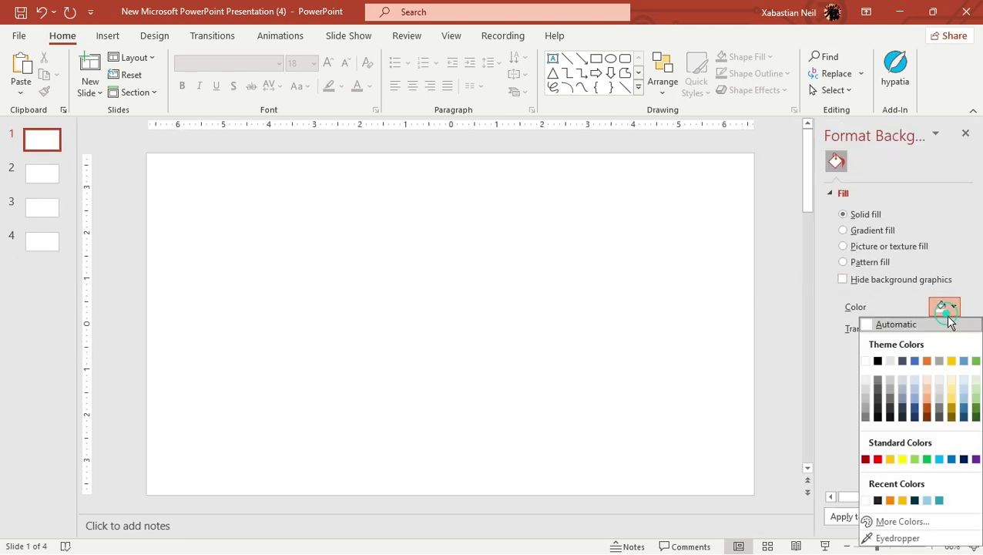
left_click(975, 406)
- Fill slide 2's background light green and slide 3's light blue
left_click(48, 176)
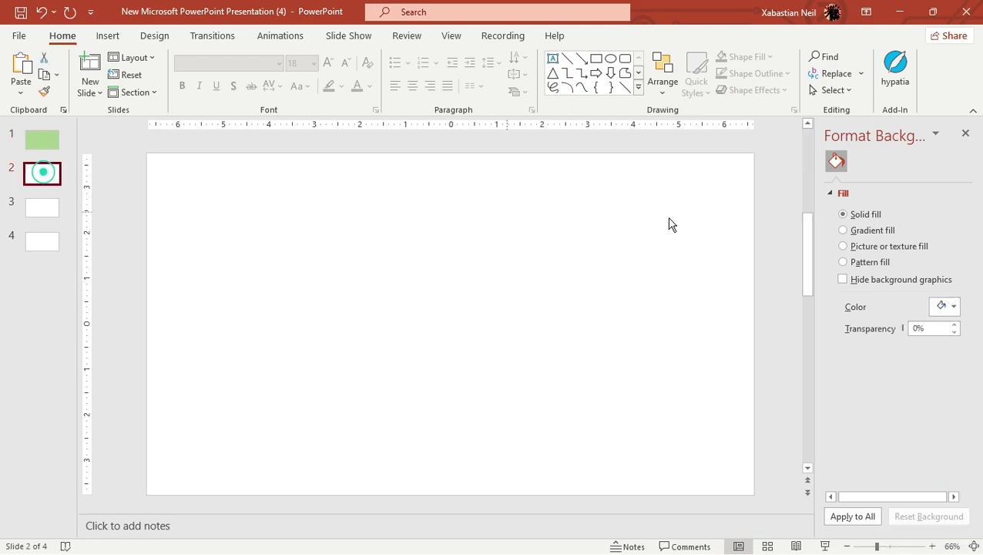
left_click(954, 307)
left_click(975, 393)
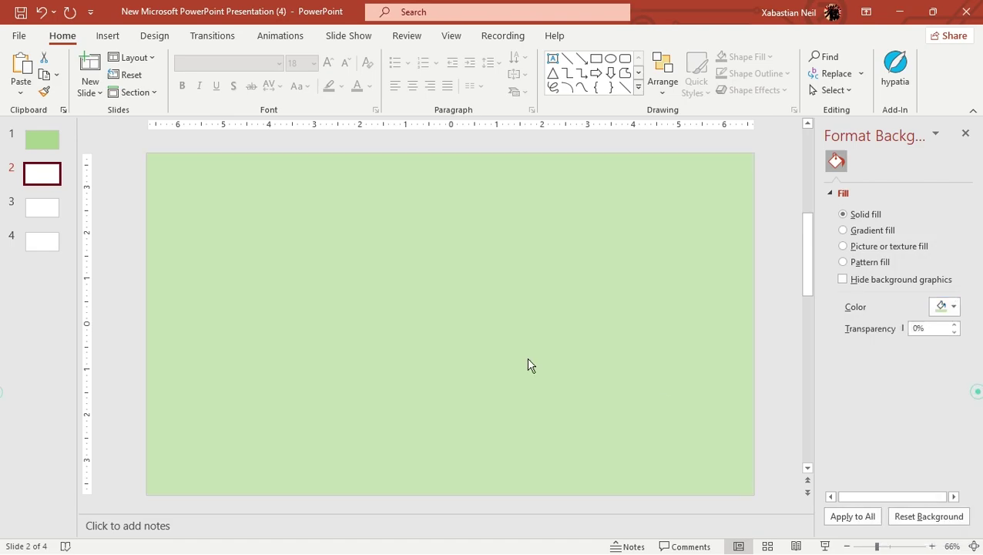
left_click(37, 211)
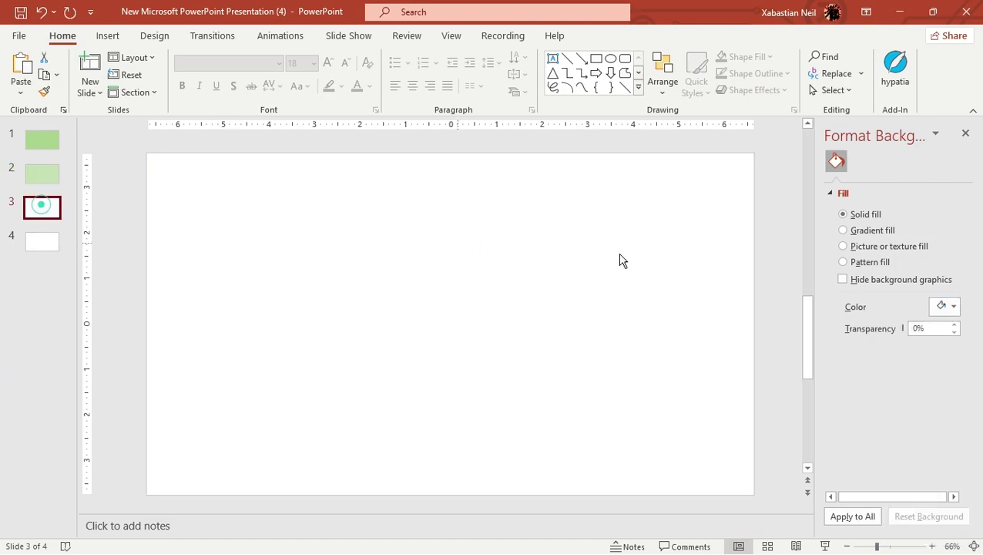
left_click(953, 307)
left_click(962, 396)
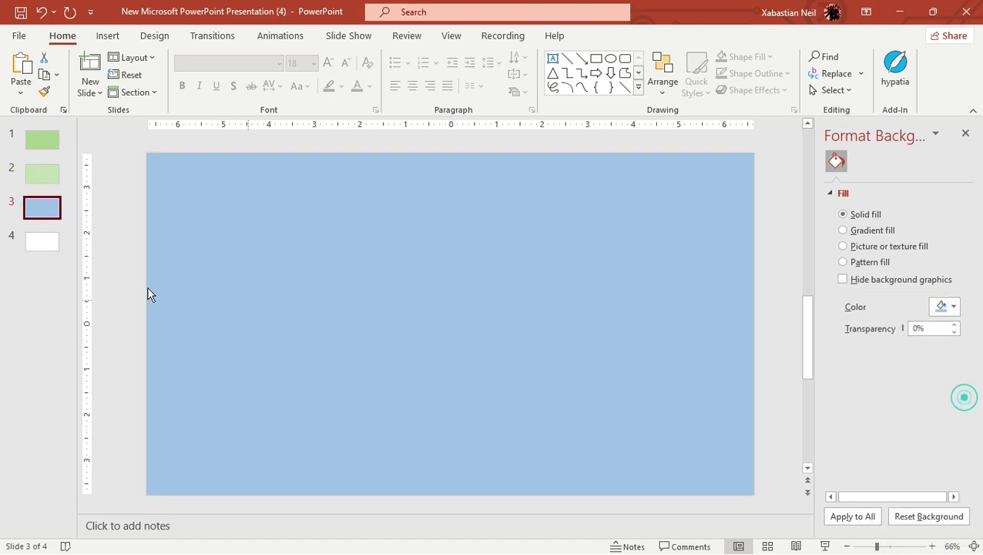
- Give slide 4 a light blue background and change slide 3 to dark blue
left_click(40, 245)
left_click(954, 307)
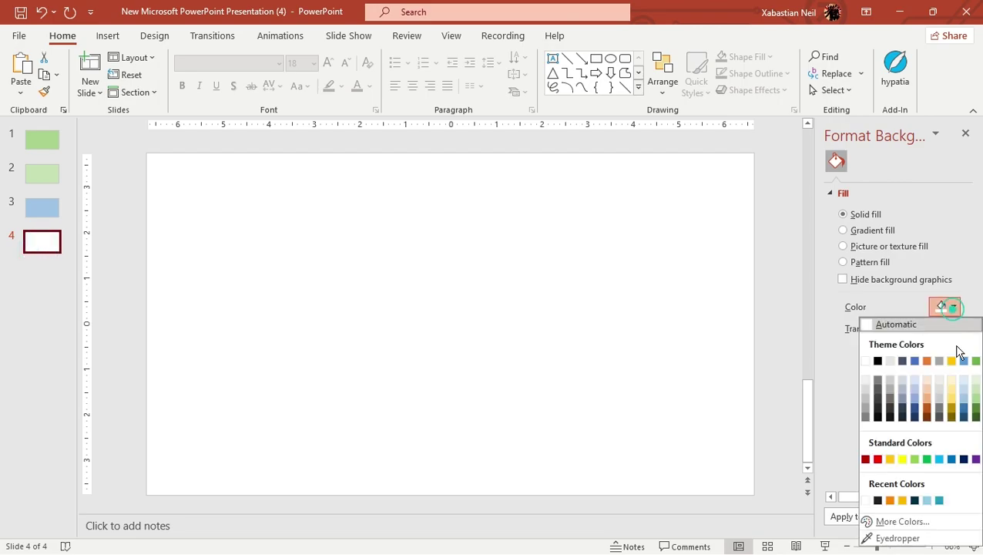
left_click(964, 393)
left_click(150, 316)
left_click(42, 206)
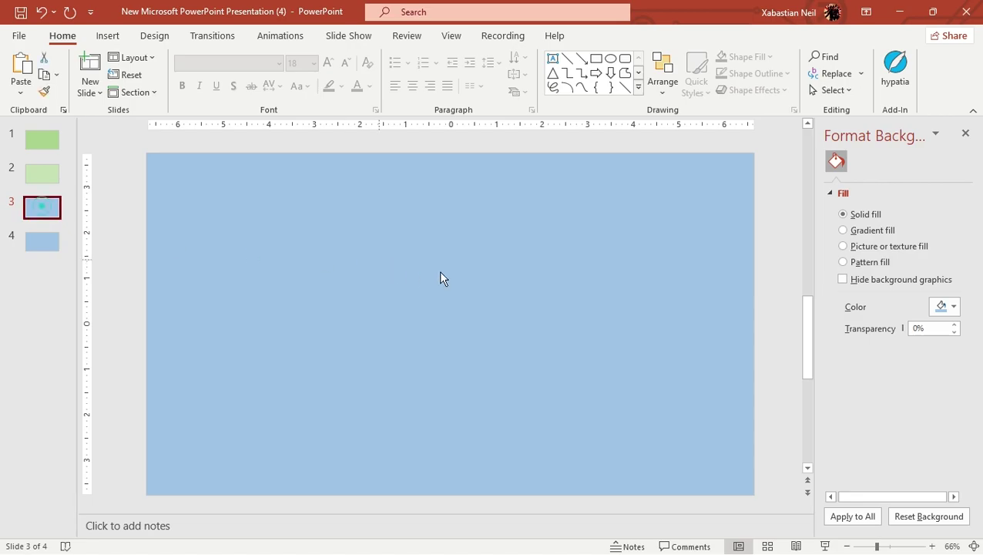
left_click(953, 309)
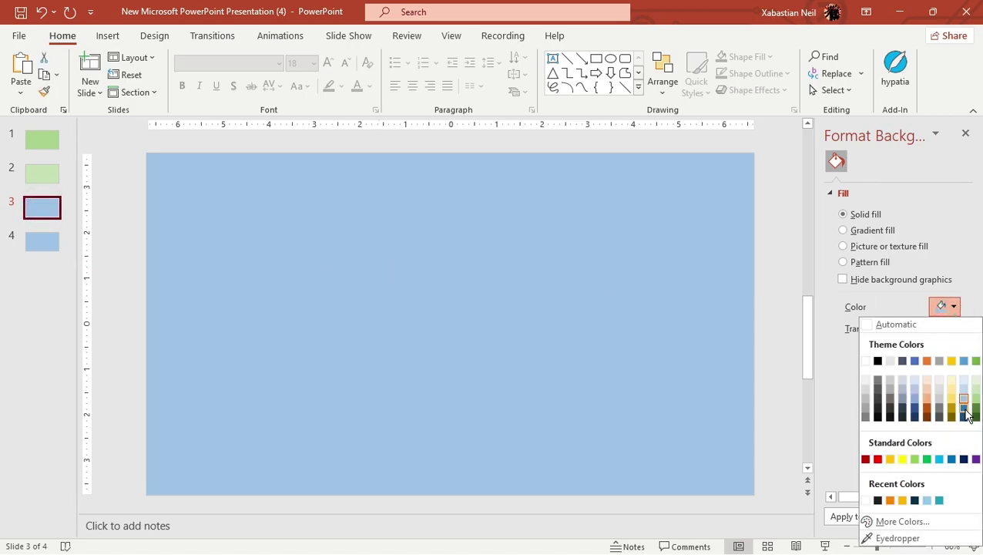
left_click(964, 409)
left_click(211, 275)
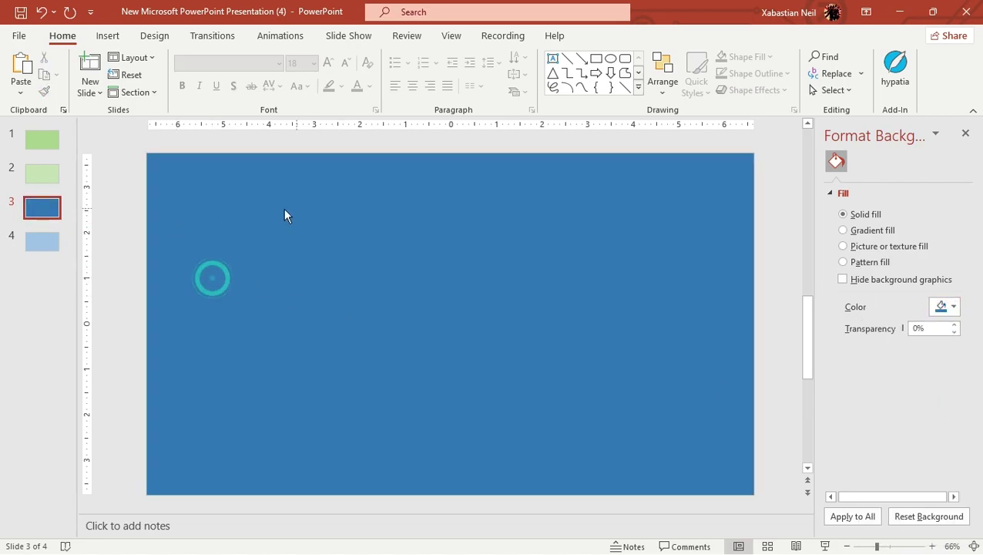
- Review the backgrounds of slides 1 and 2, ending on slide 1
left_click(43, 139)
left_click(42, 173)
left_click(58, 133)
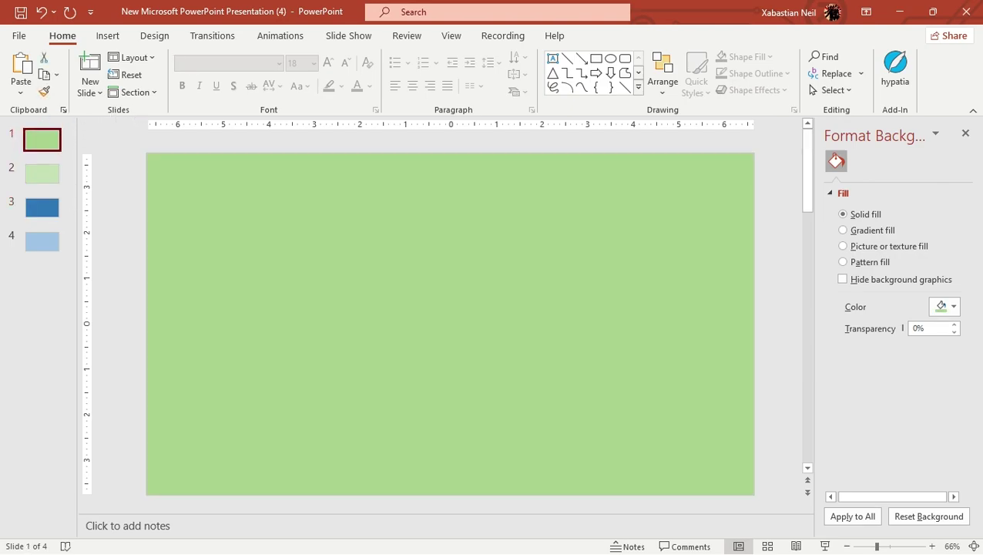
left_click(109, 36)
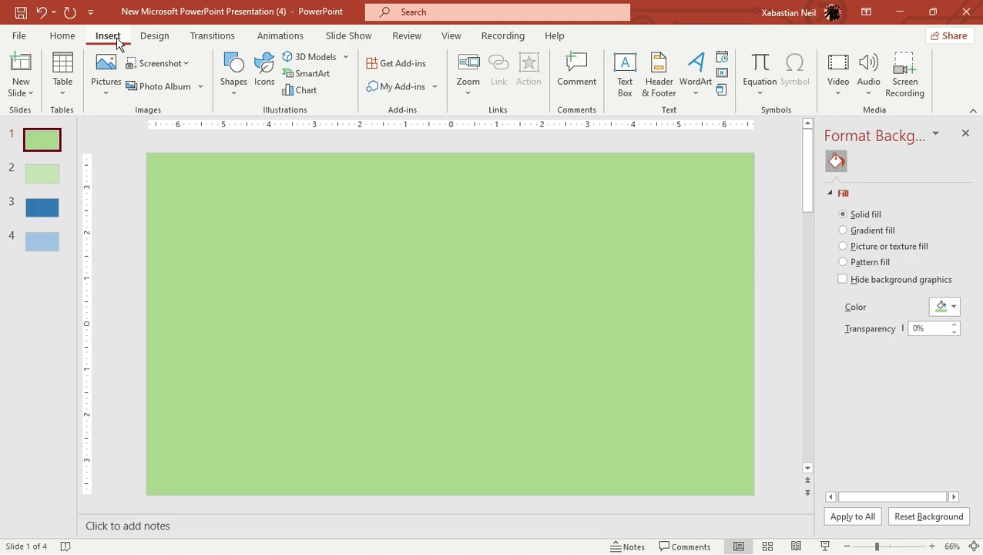
- Draw an isosceles triangle on the left of slide 1 and Ctrl-drag a copy to its right
left_click(234, 77)
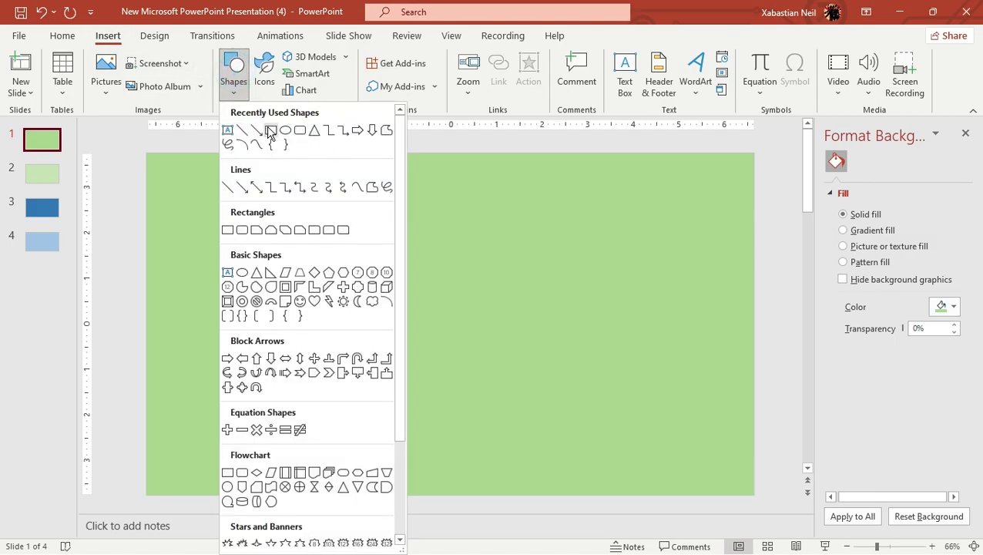
left_click(314, 131)
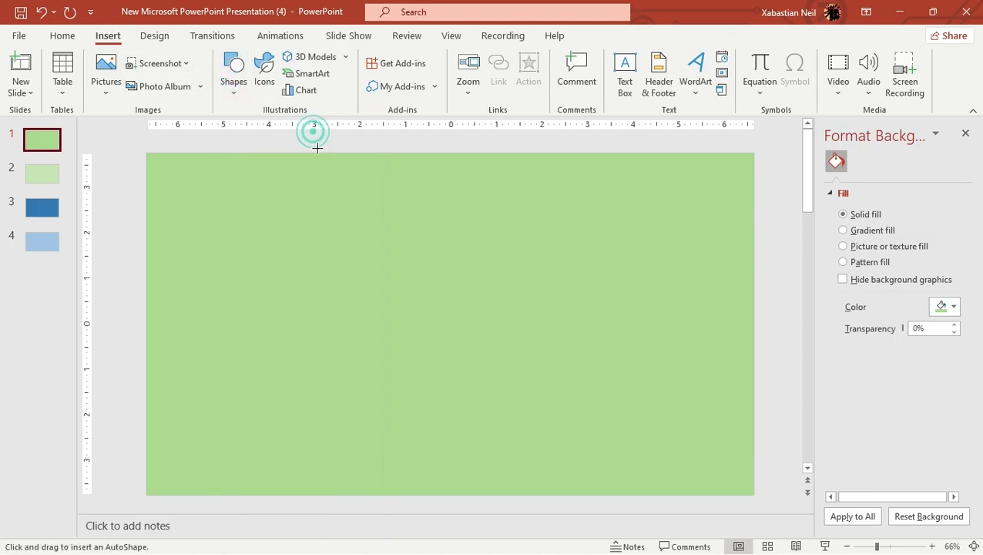
left_click_drag(206, 205, 387, 360)
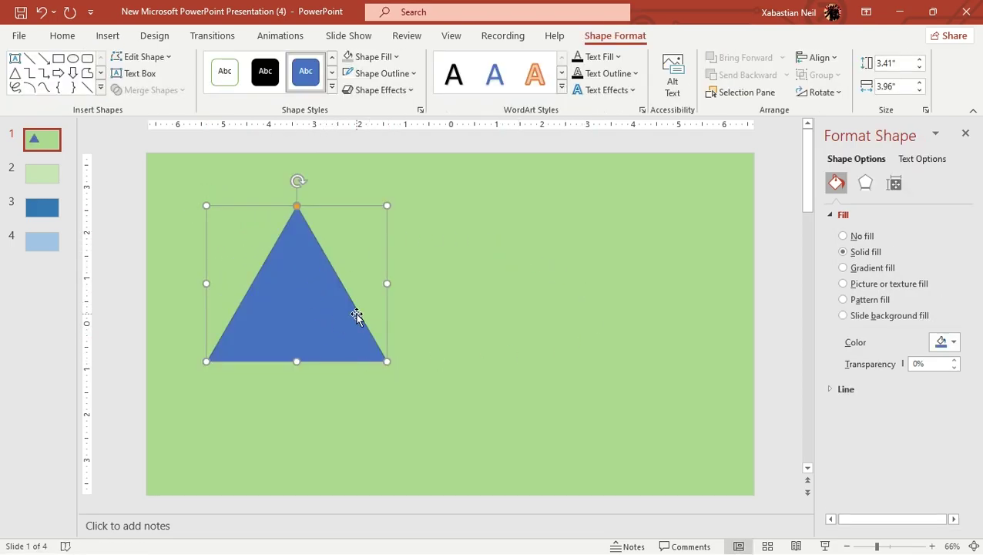
left_click_drag(289, 286, 598, 282)
left_click(469, 283)
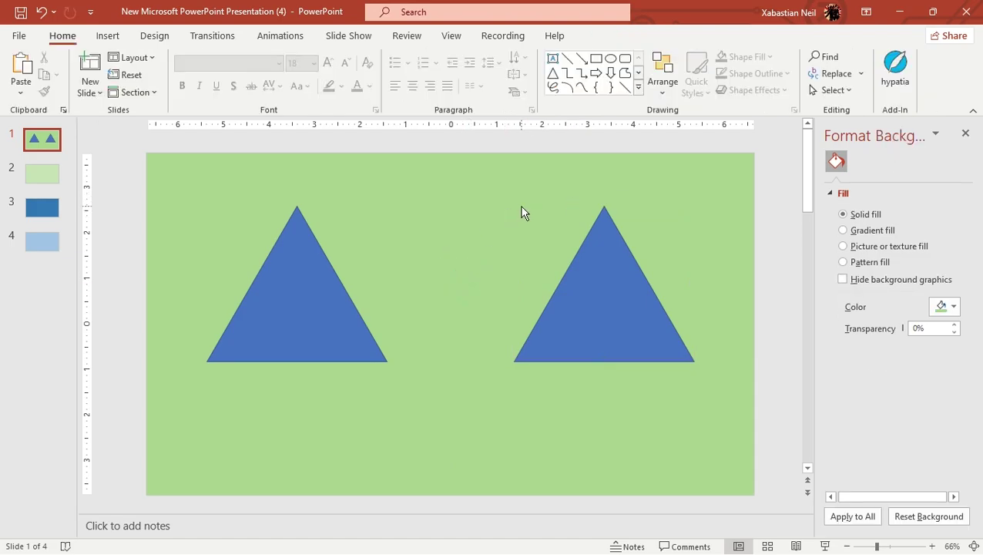
- Fill the left triangle with an online 'Books' photo of open books using Picture or texture fill
right_click(297, 256)
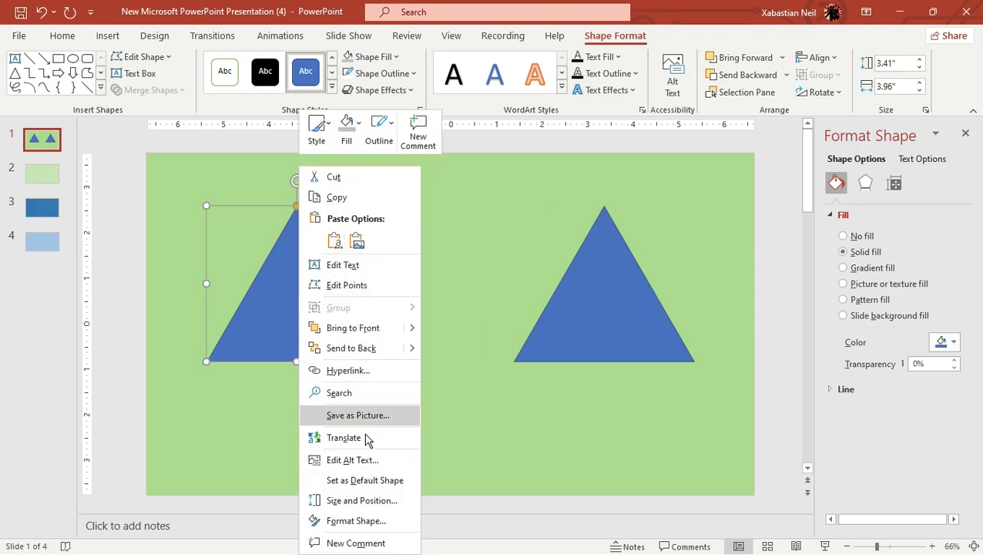
left_click(373, 522)
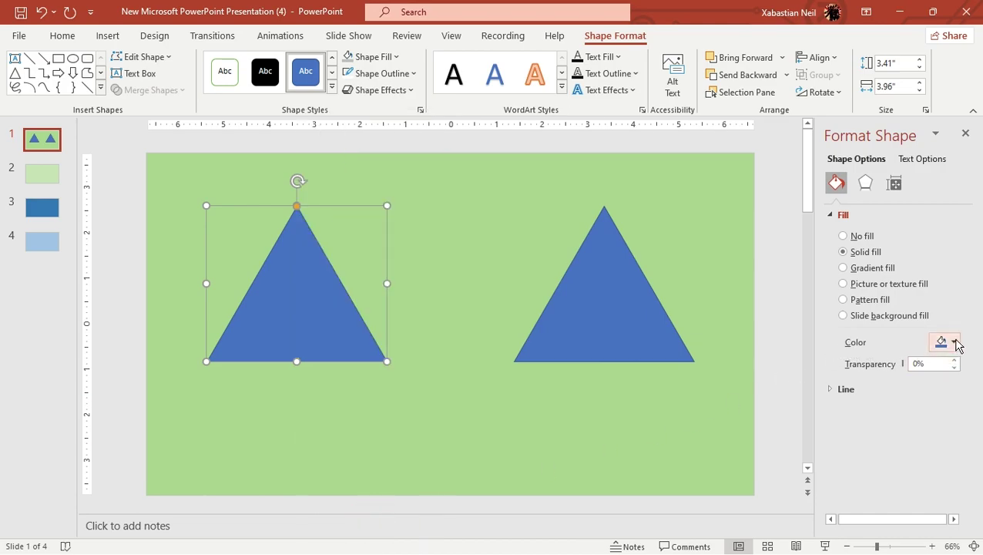
left_click(855, 285)
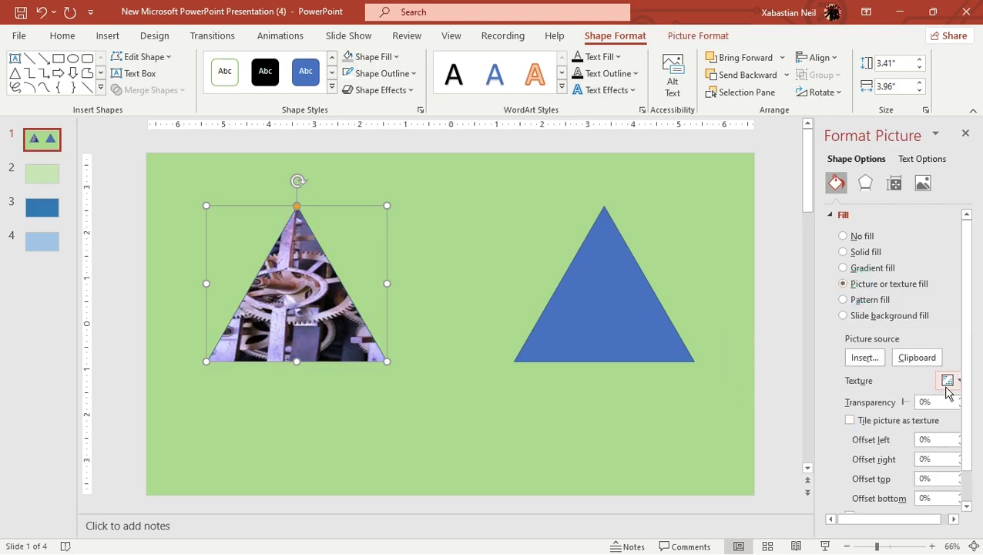
left_click(948, 382)
left_click(845, 382)
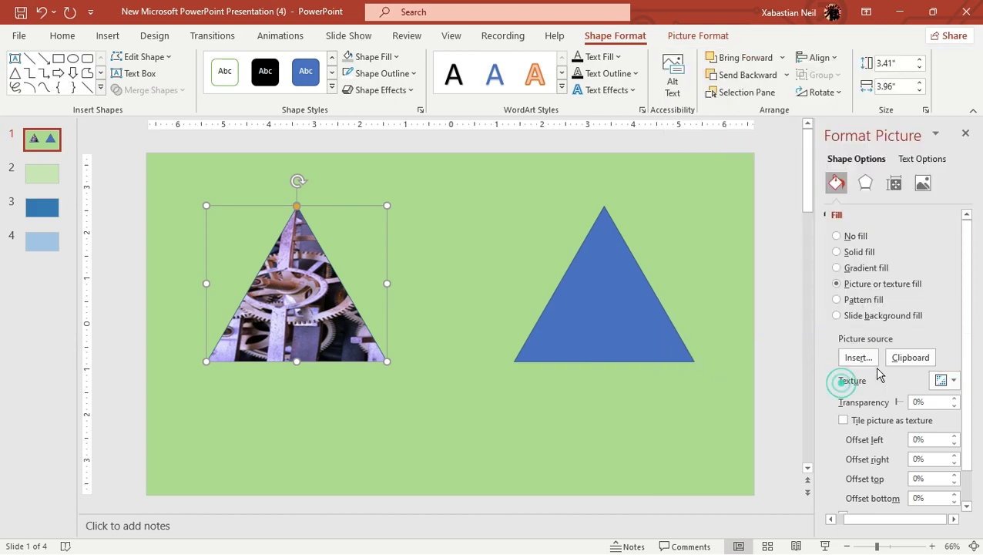
left_click(854, 359)
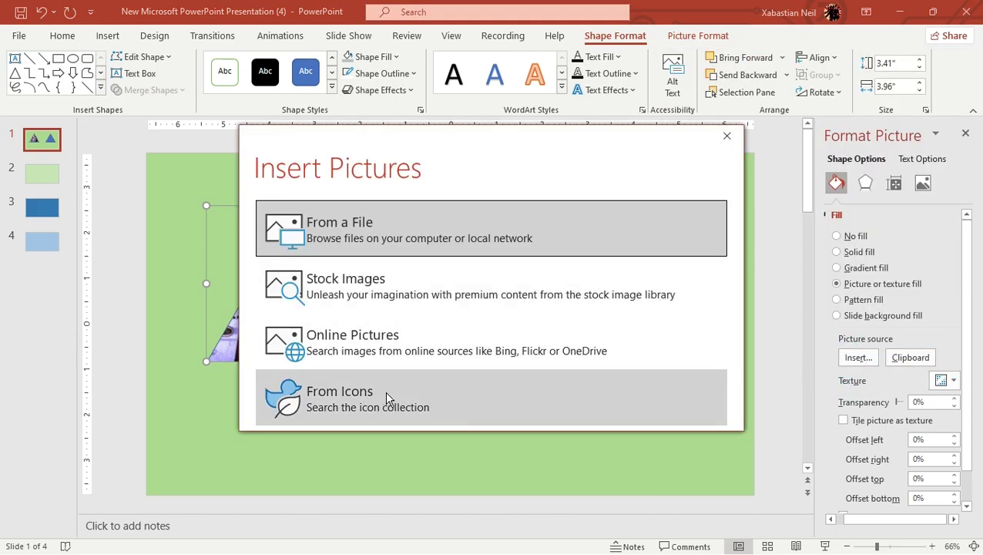
left_click(374, 349)
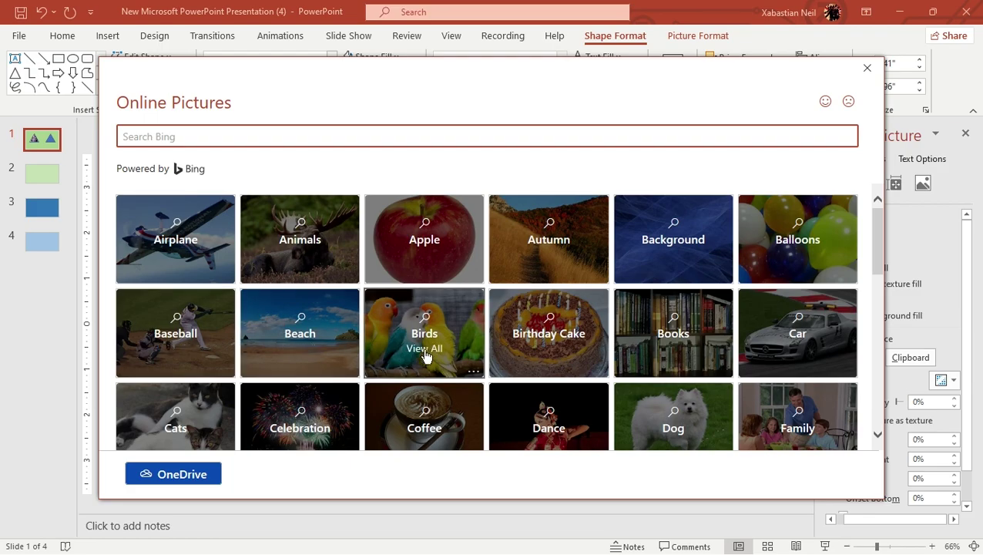
left_click(684, 350)
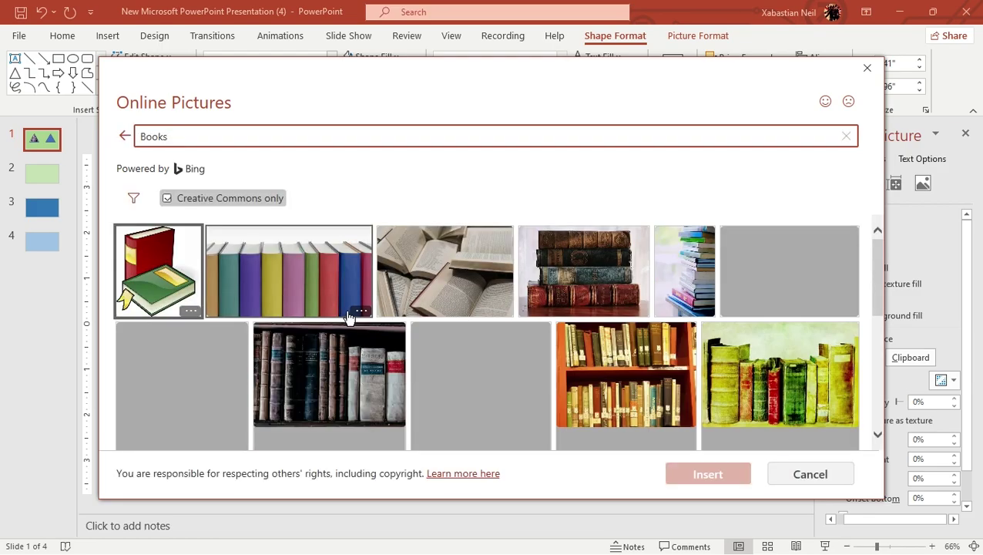
left_click(462, 297)
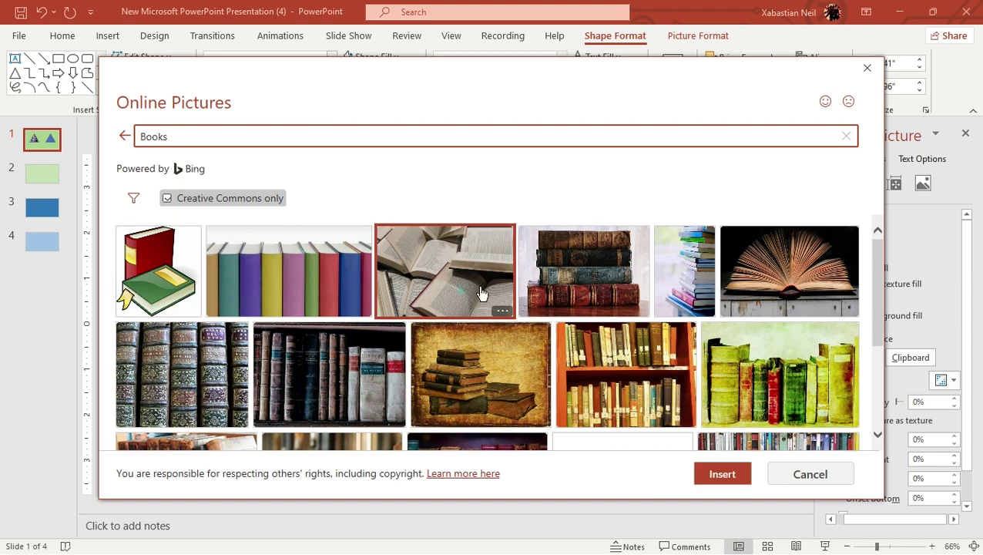
left_click(716, 475)
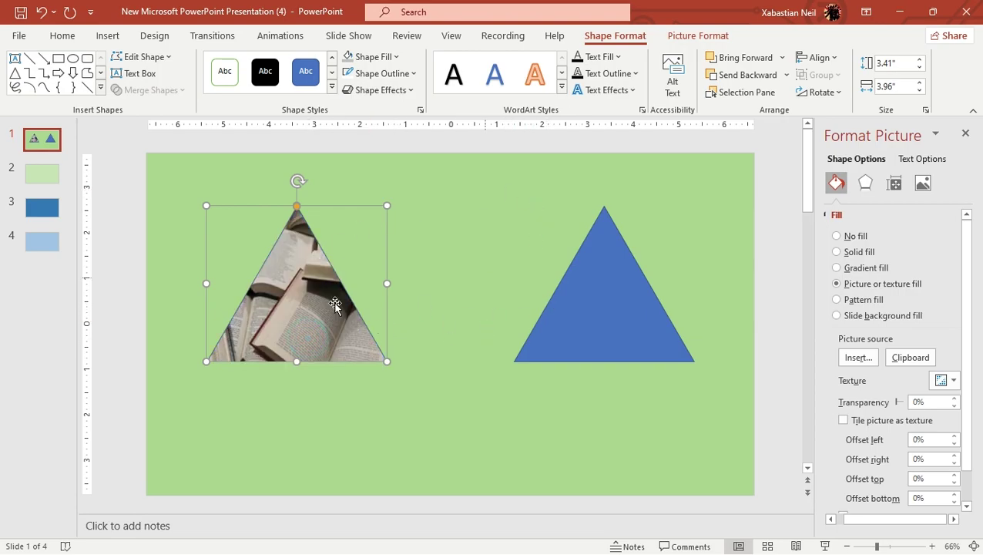
- Set the book-filled triangle's Shape Outline to No Outline
left_click(483, 231)
left_click(296, 322)
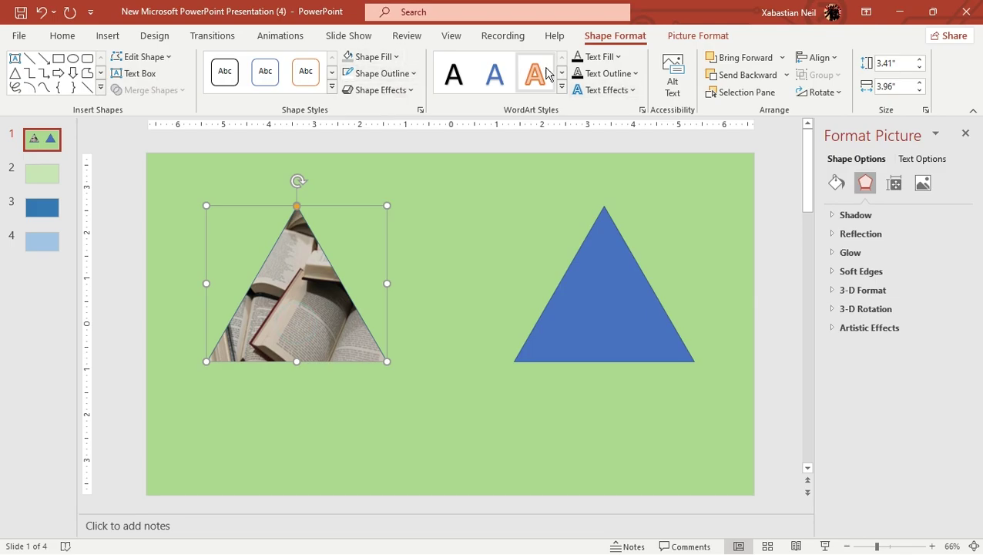
left_click(414, 74)
left_click(383, 279)
left_click(469, 292)
left_click(592, 294)
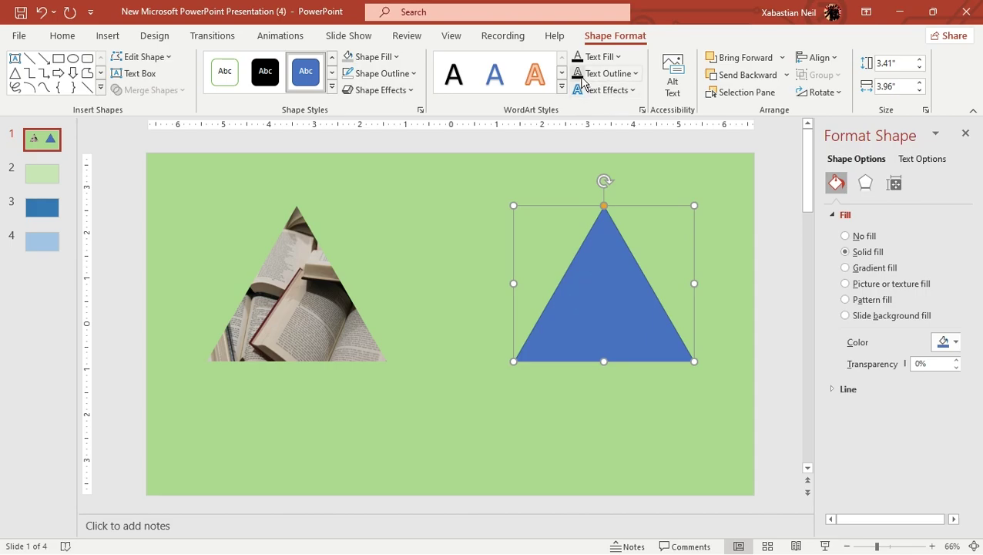
- Fill the right triangle with an online Birthday Cake photo of a candle-lit chocolate cake
left_click(856, 284)
left_click(866, 357)
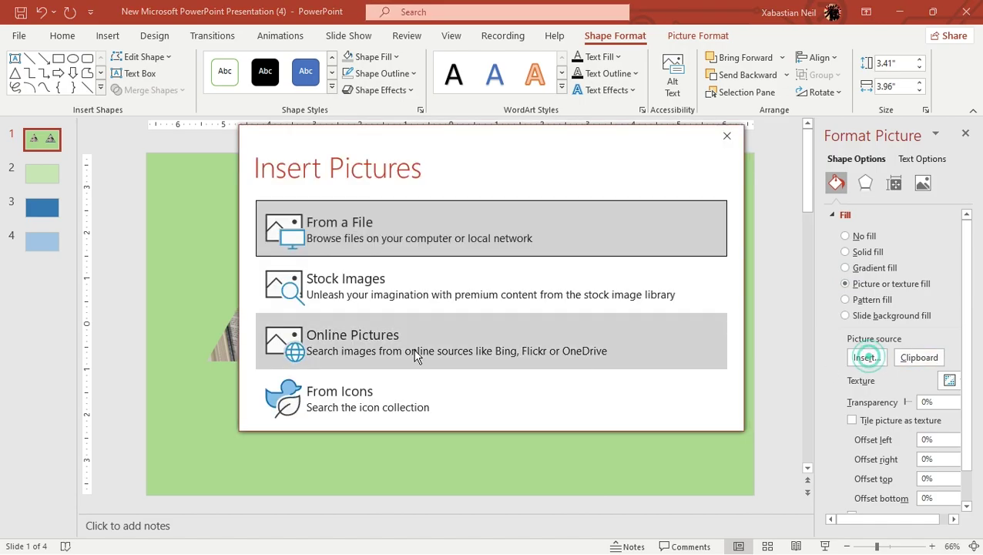
left_click(414, 352)
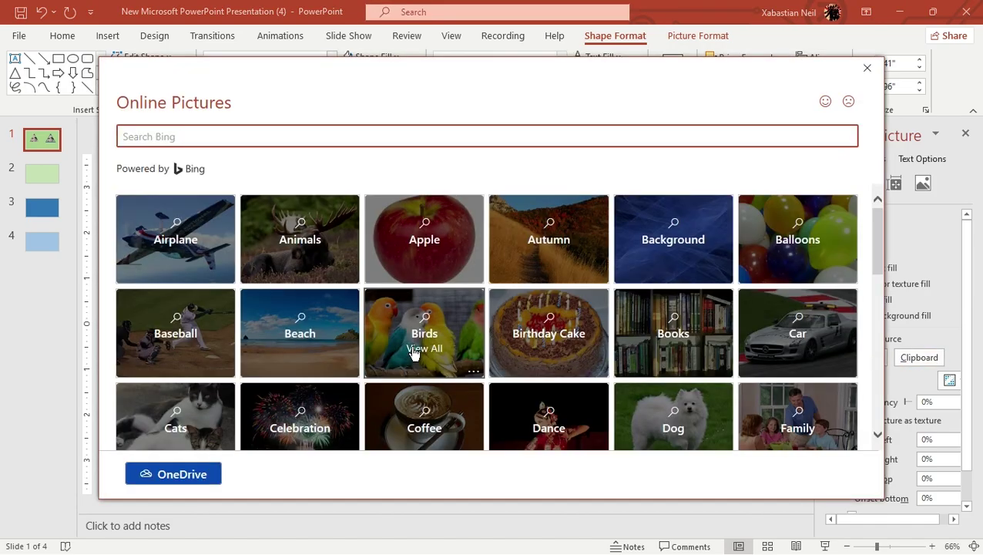
left_click(571, 335)
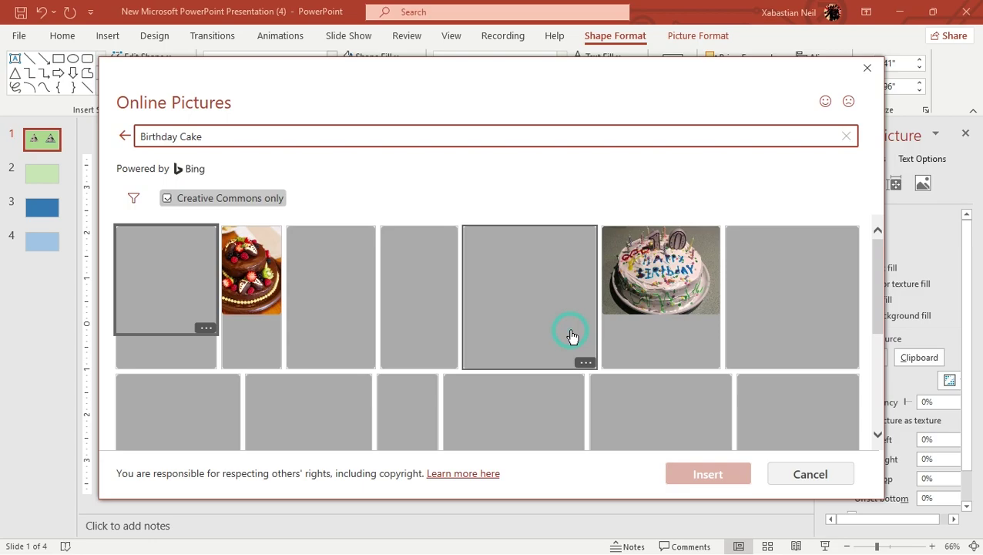
scroll(687, 293, "down", 1)
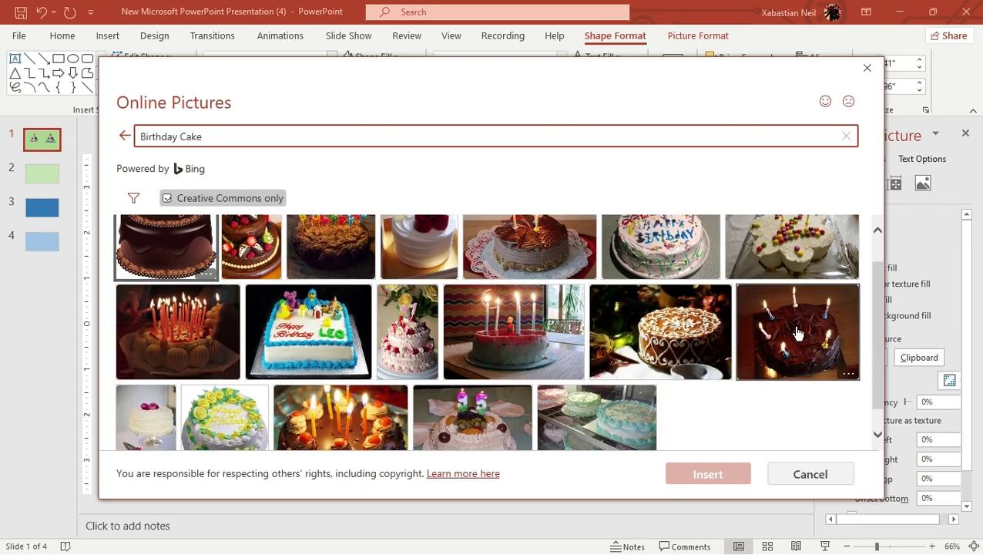
left_click(794, 328)
left_click(737, 478)
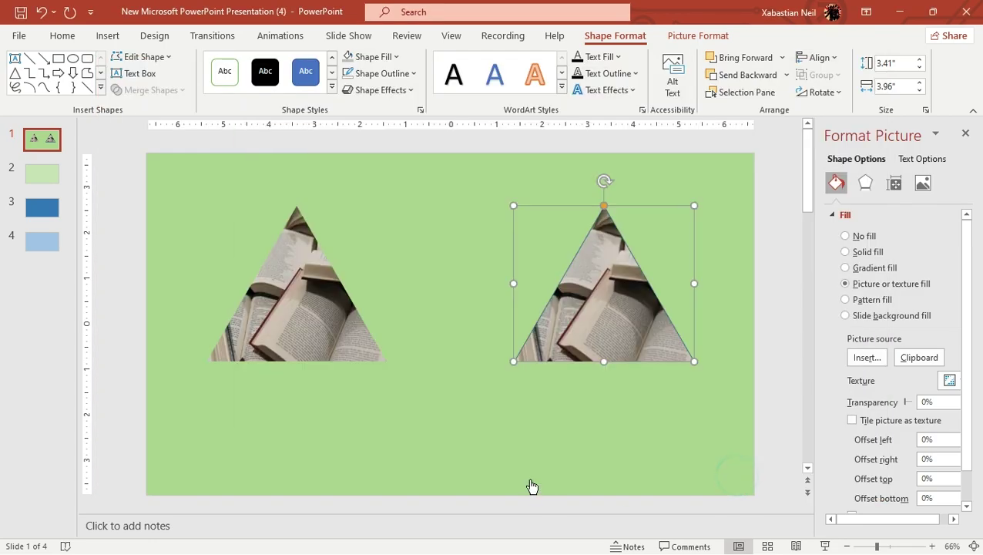
- Remove the cake triangle's outline and go to slide 2
left_click(413, 74)
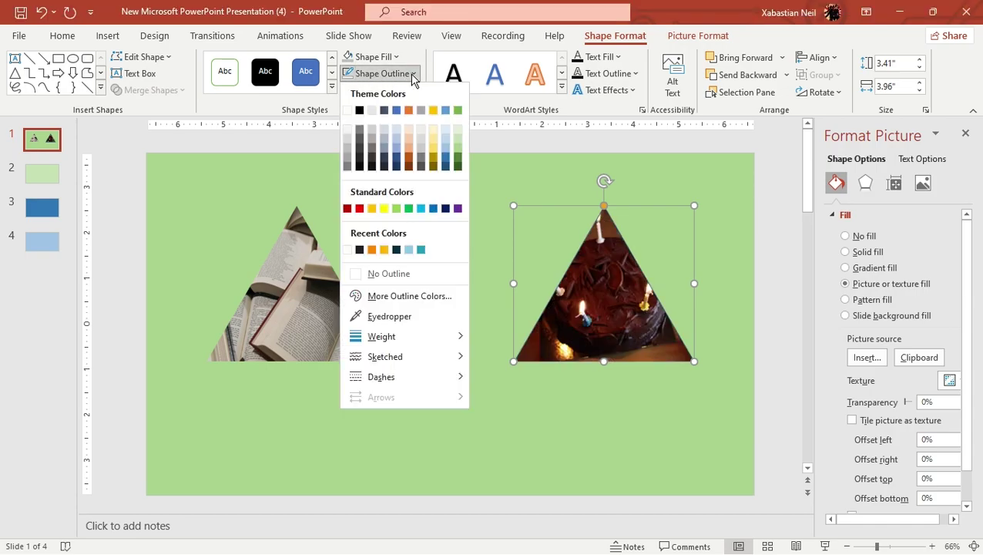
left_click(430, 272)
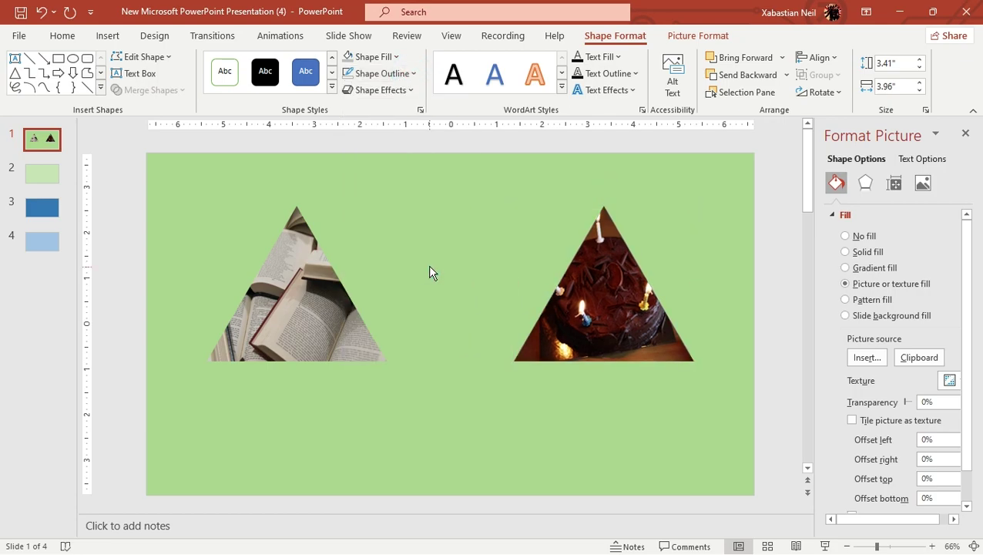
left_click(428, 264)
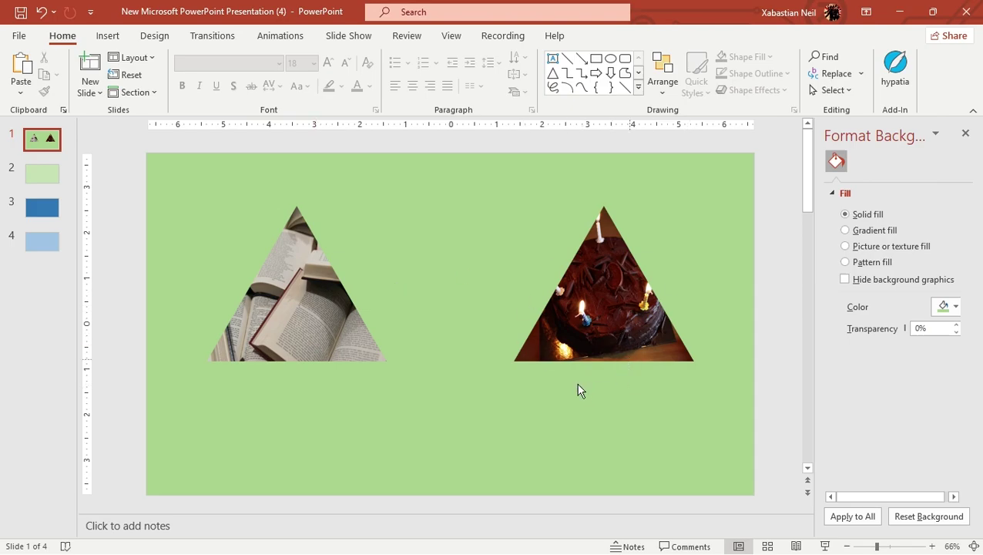
left_click(56, 176)
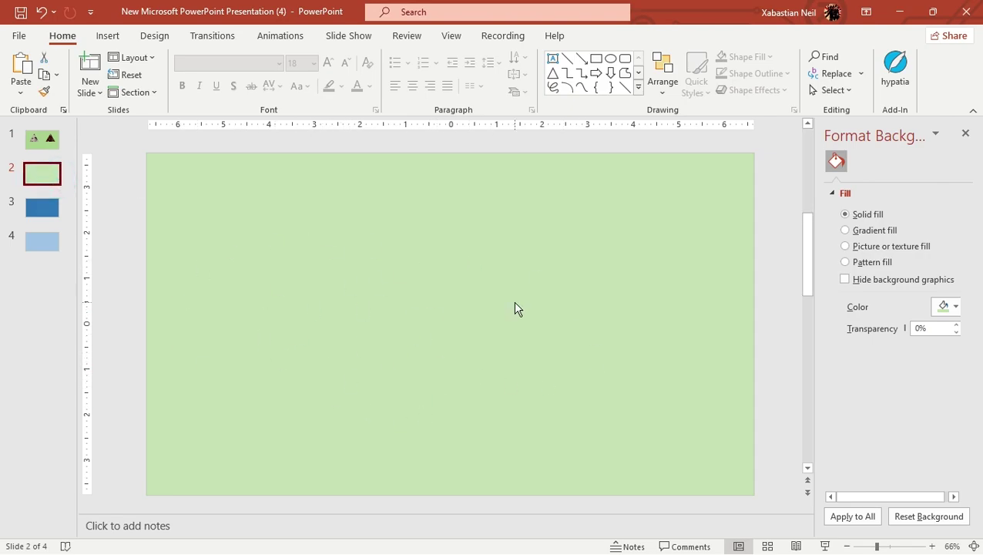
- In Opera GX, replace the old phone-specs tab with a new tab searching 'kids books'
key("super")
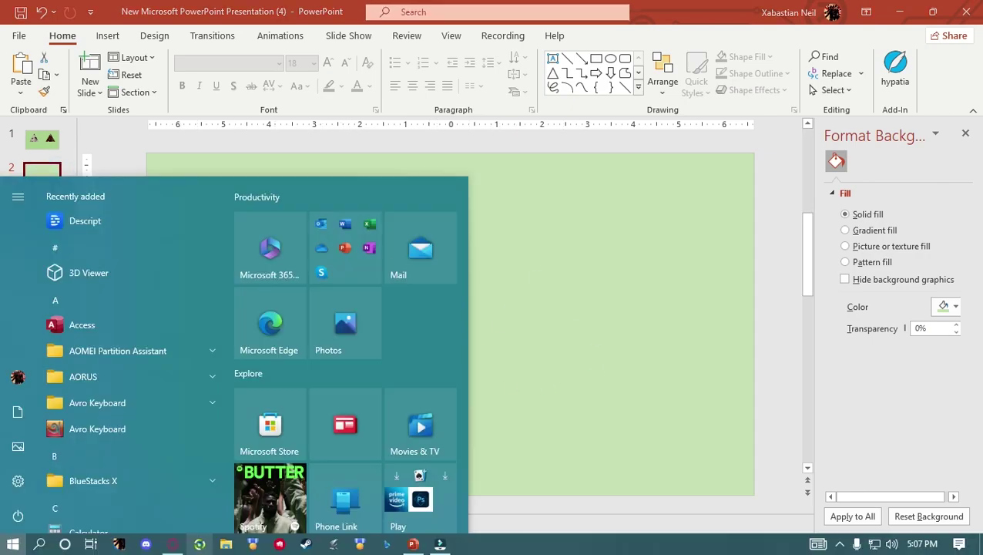
left_click(179, 546)
left_click(208, 12)
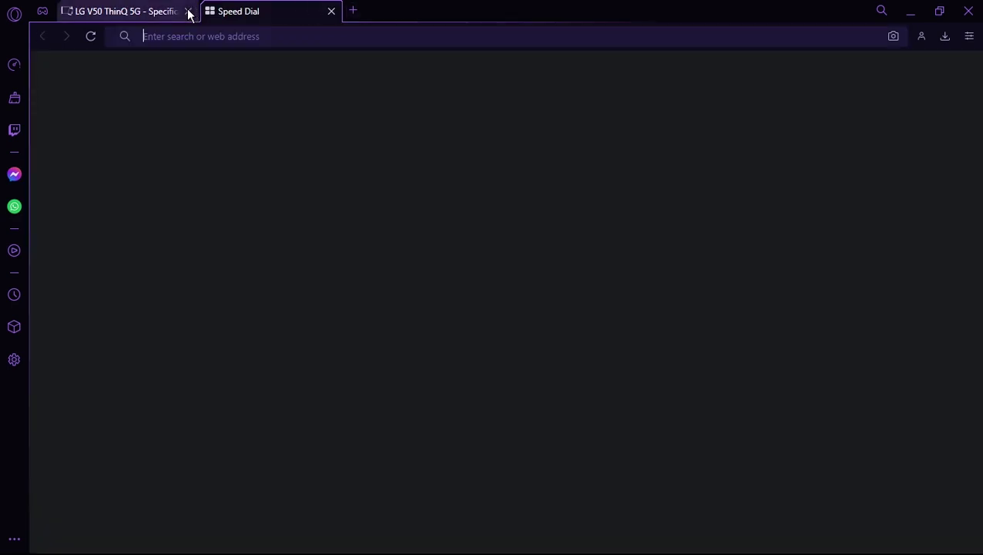
left_click(188, 11)
left_click(207, 32)
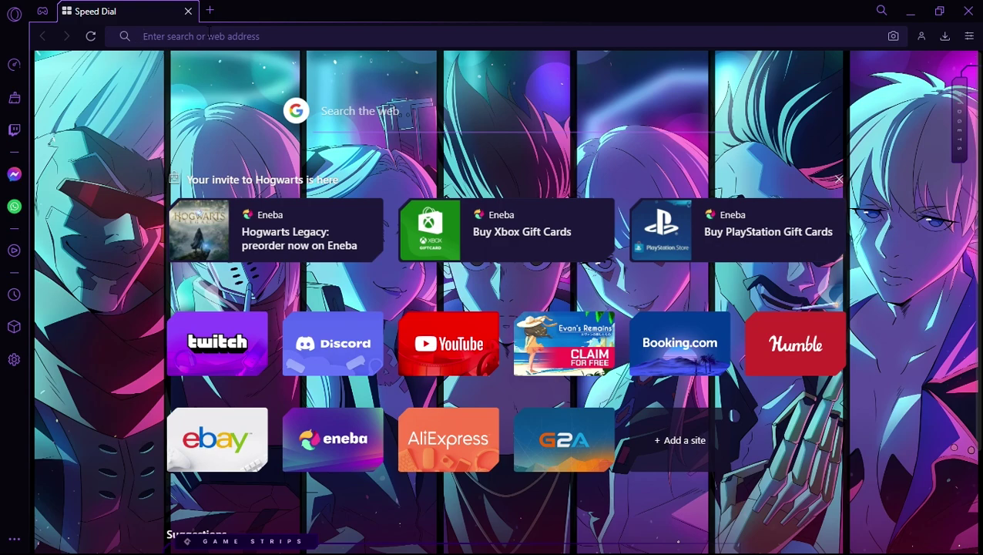
type("ds books")
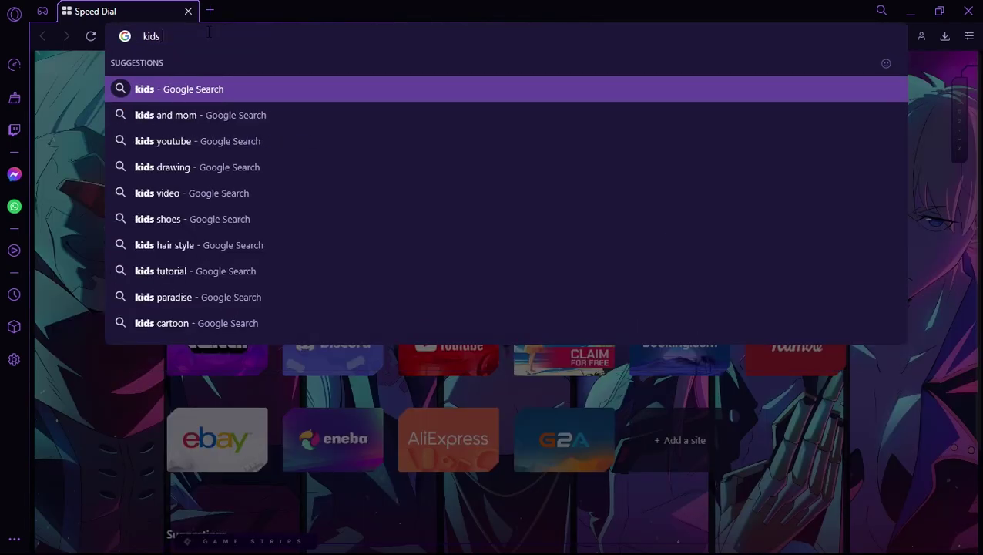
key("Return")
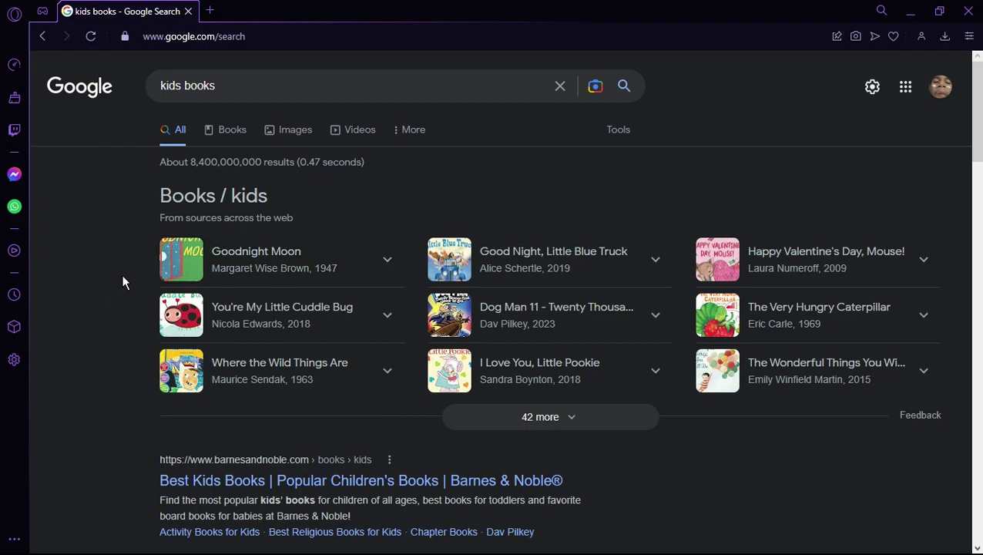
- Scroll through the kids books search results
scroll(122, 284, "down", 1)
scroll(122, 279, "down", 1)
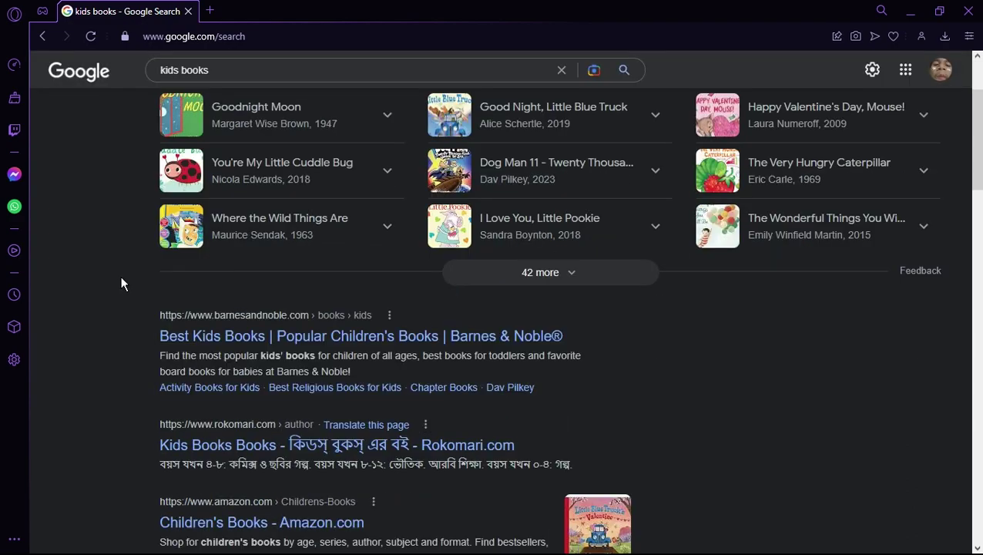
scroll(100, 300, "down", 1)
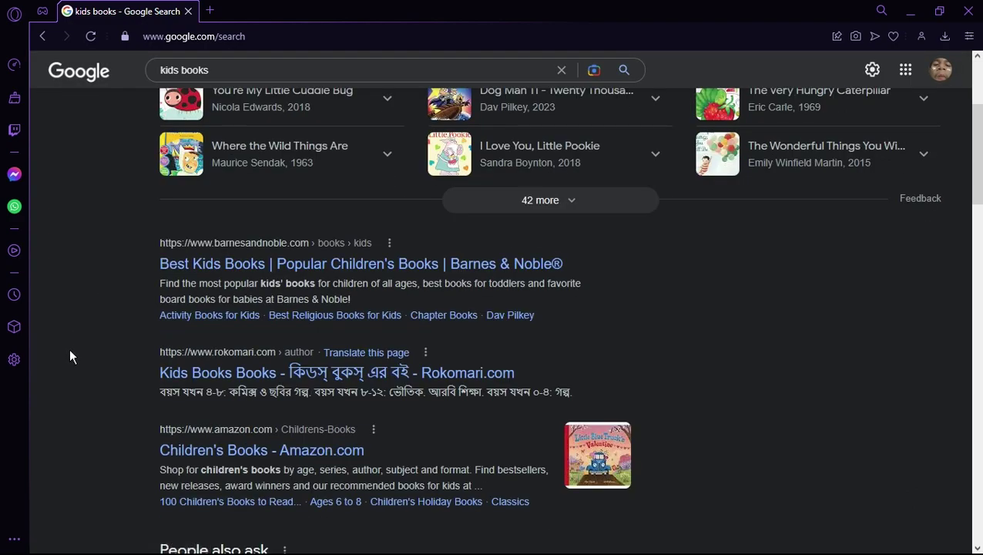
scroll(69, 356, "up", 2)
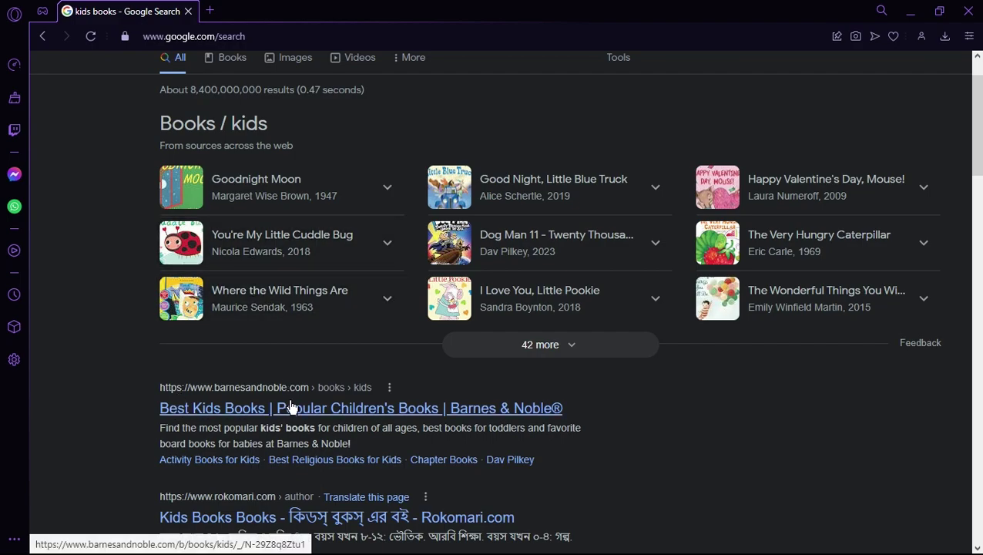
scroll(291, 407, "up", 1)
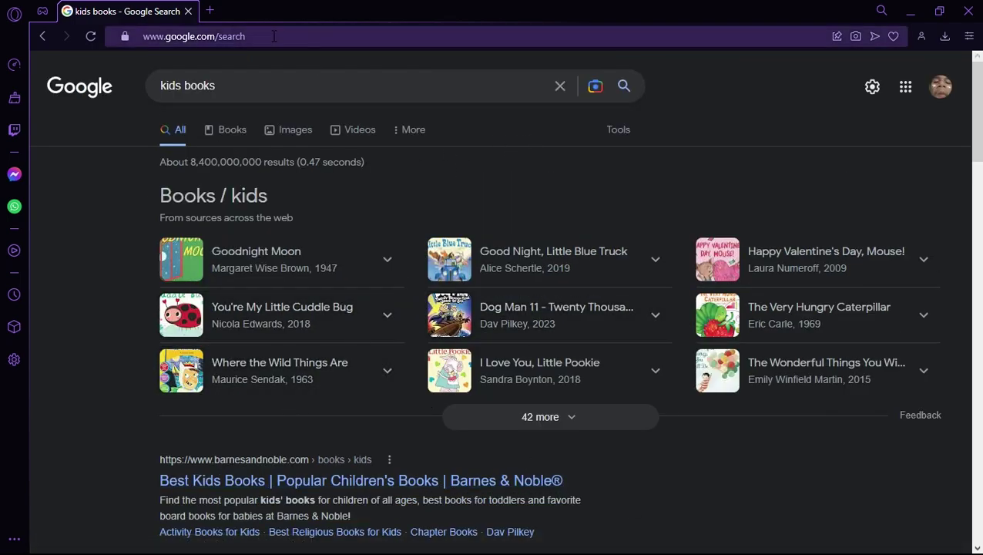
scroll(247, 420, "down", 1)
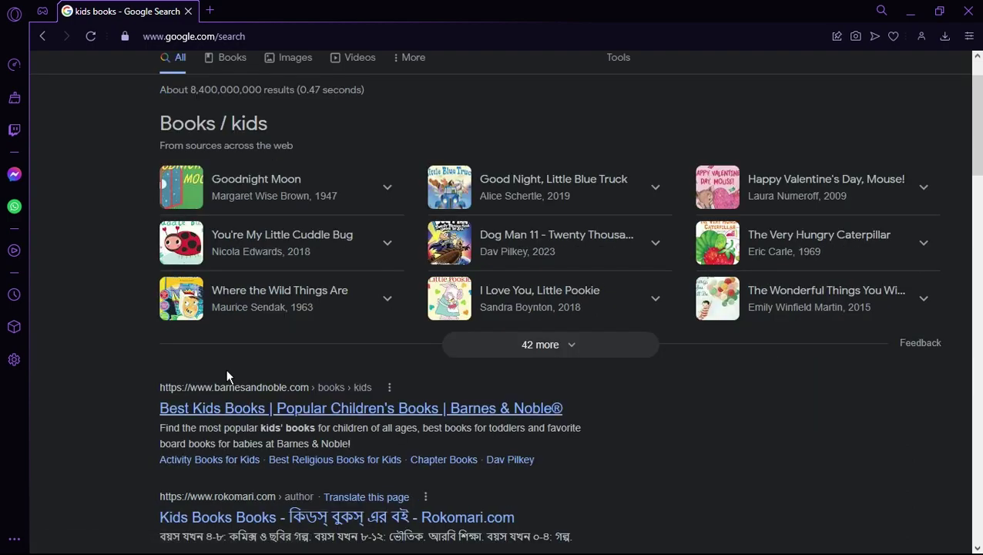
scroll(227, 301, "down", 2)
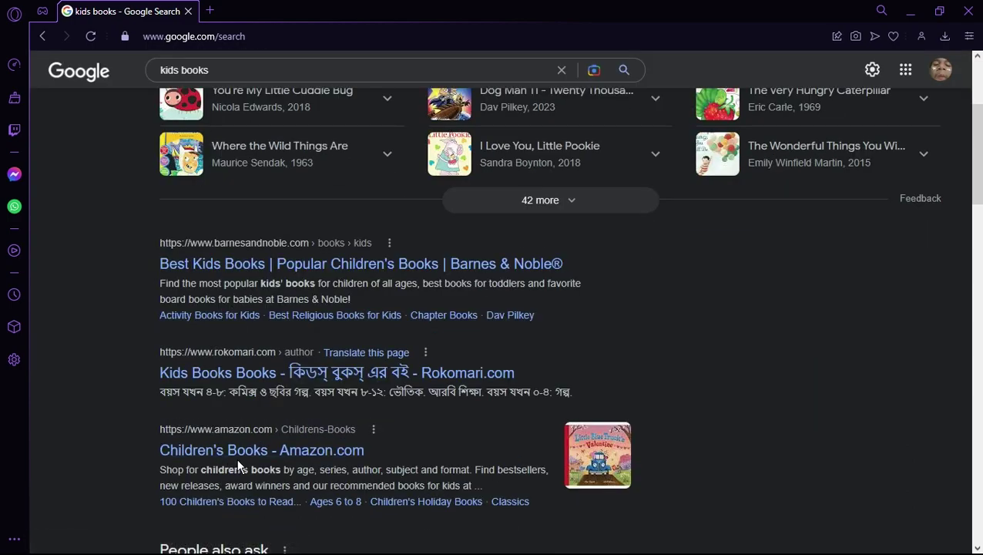
scroll(238, 462, "down", 5)
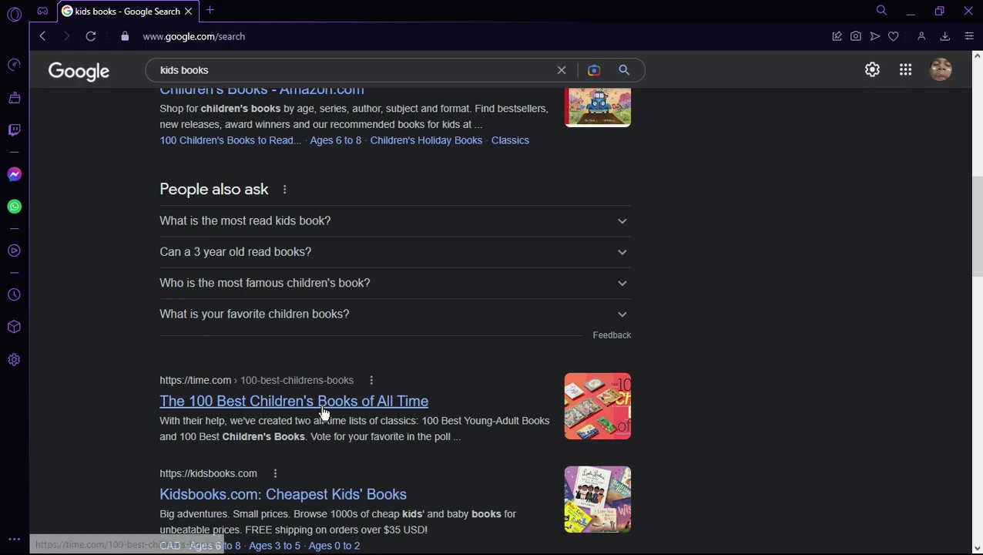
- Open the time.com 'The 100 Best Children's Books of All Time' result and skim the article
left_click(323, 408)
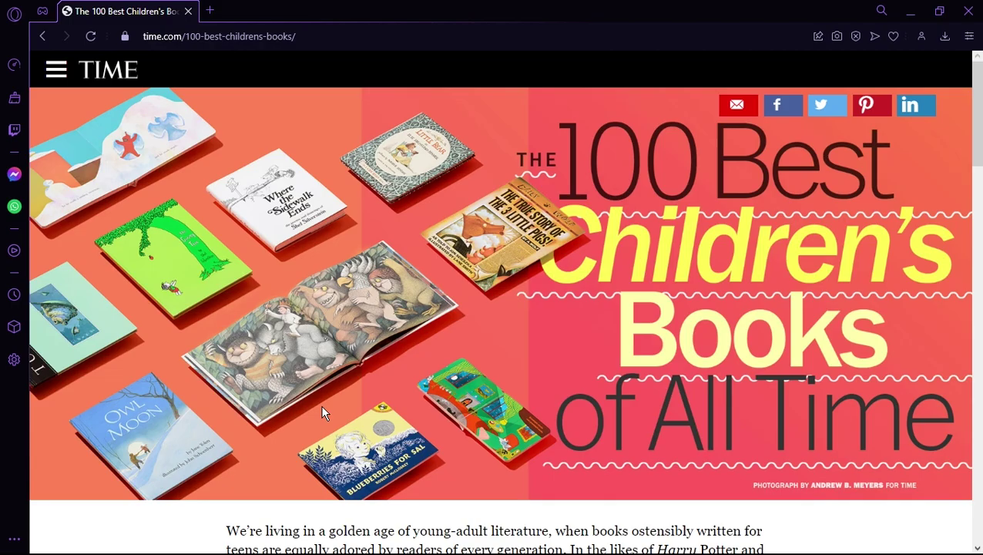
scroll(322, 411, "down", 10)
scroll(322, 411, "up", 10)
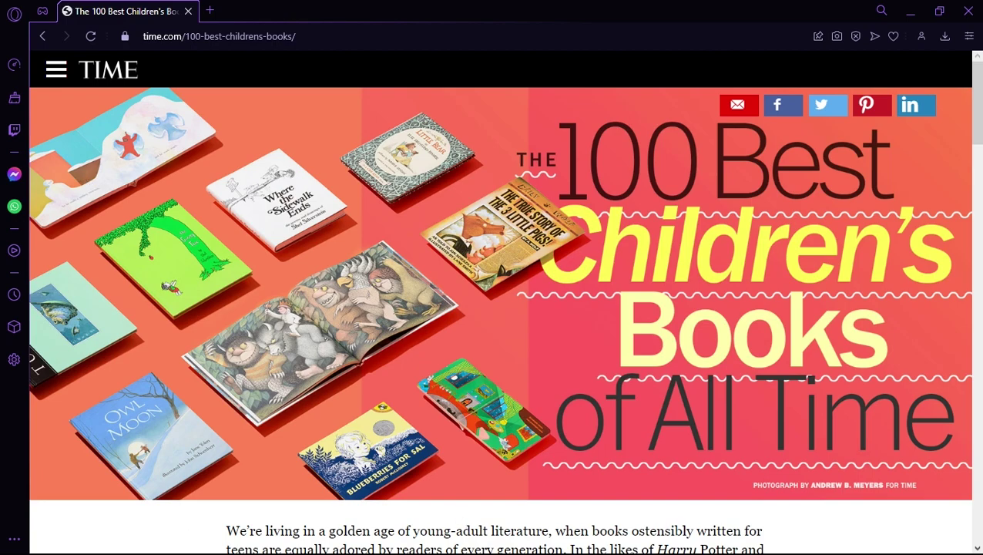
key("super")
mouse_move(415, 545)
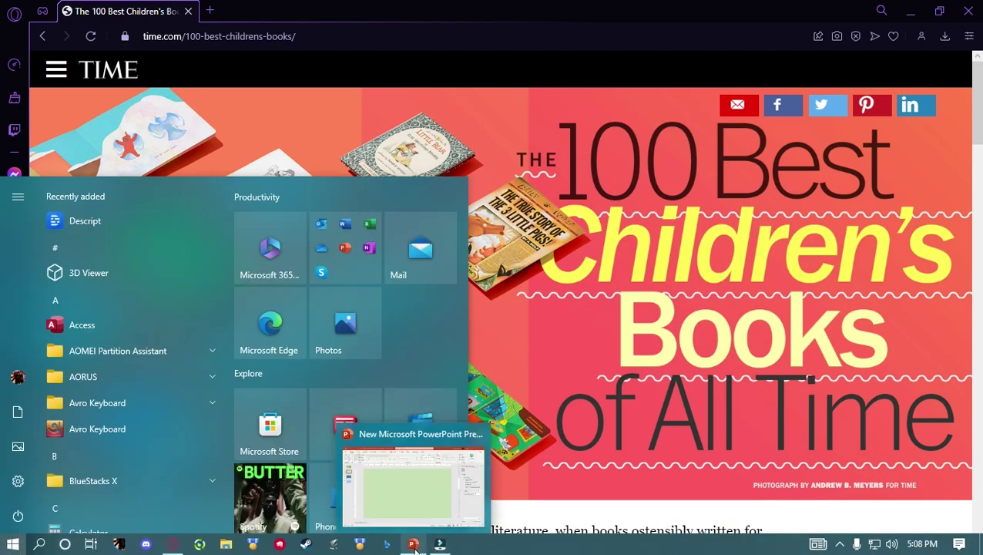
- Back in PowerPoint, insert a Screen Clipping of TIME's children's books banner onto slide 2
left_click(412, 509)
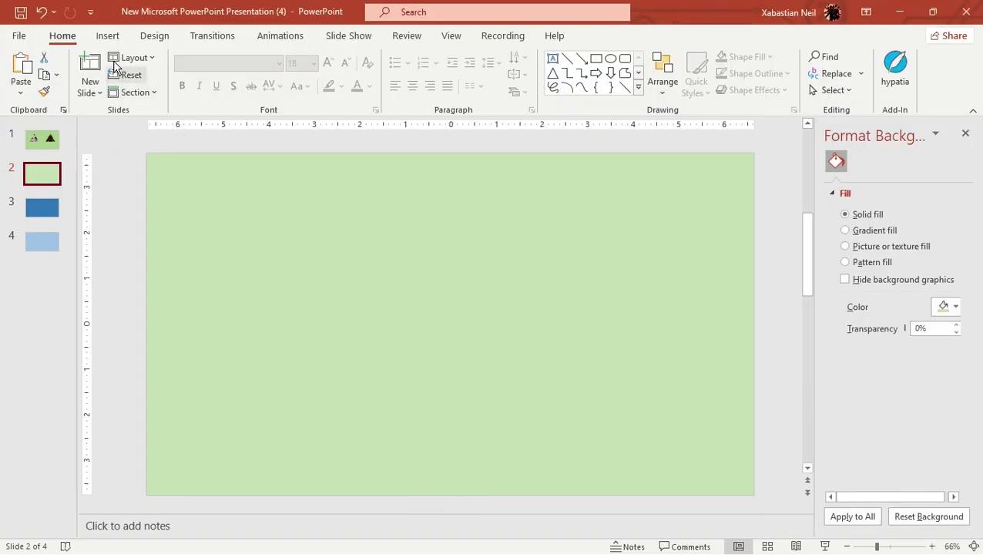
left_click(108, 36)
left_click(185, 63)
left_click(184, 186)
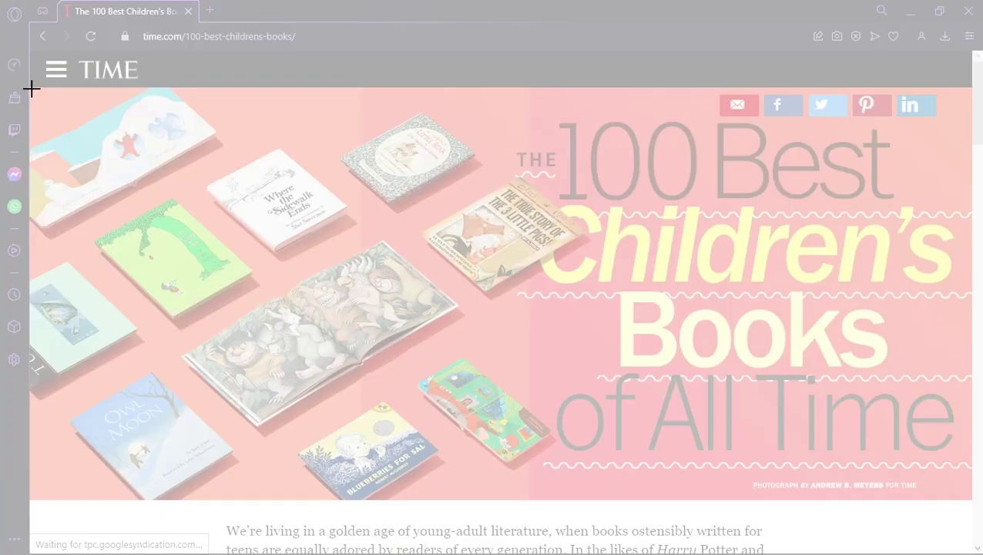
left_click_drag(32, 88, 966, 493)
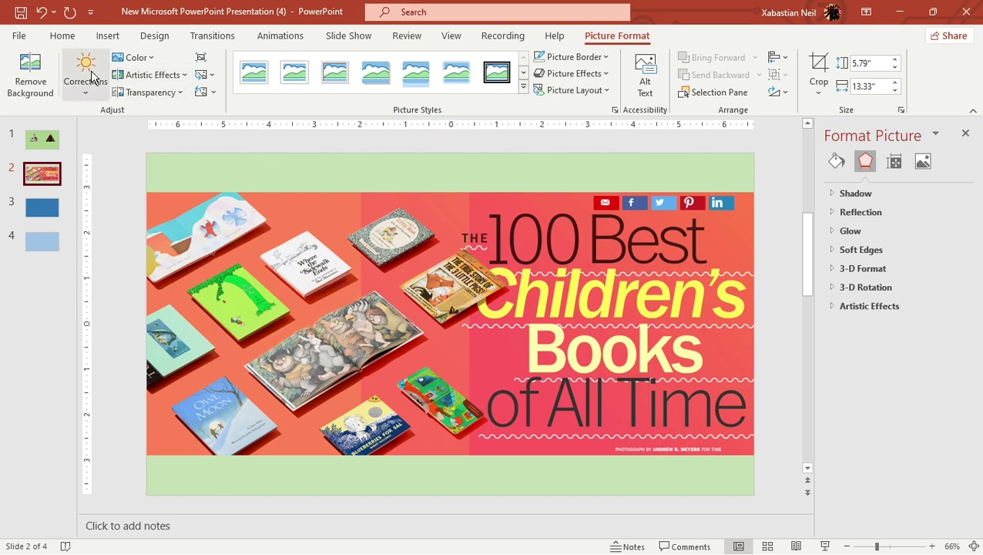
- Draw a rounded square over the left side of the banner on slide 2
left_click(105, 36)
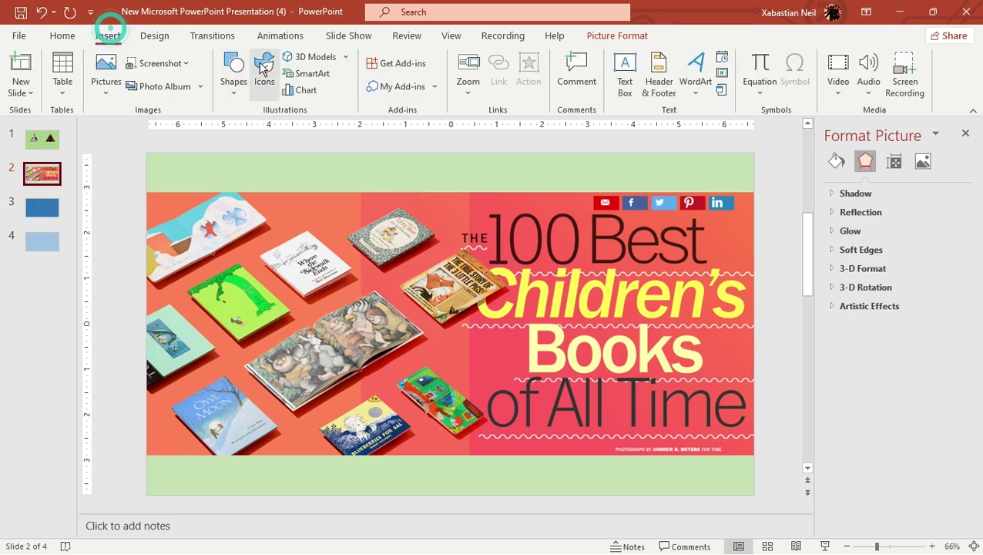
left_click(234, 73)
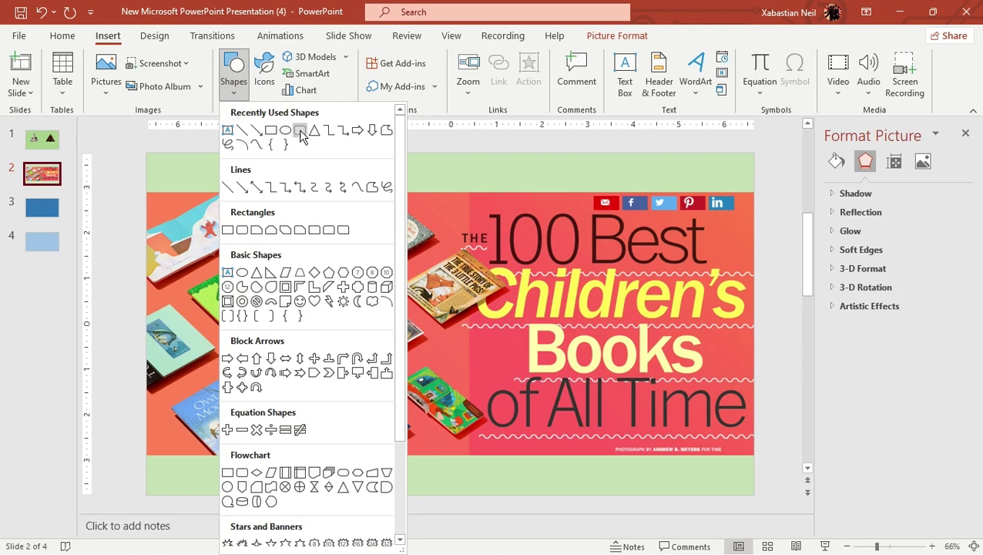
left_click(300, 131)
left_click_drag(179, 174, 399, 393)
mouse_move(307, 300)
left_mouse_down()
mouse_move(285, 274)
mouse_move(292, 292)
left_mouse_up()
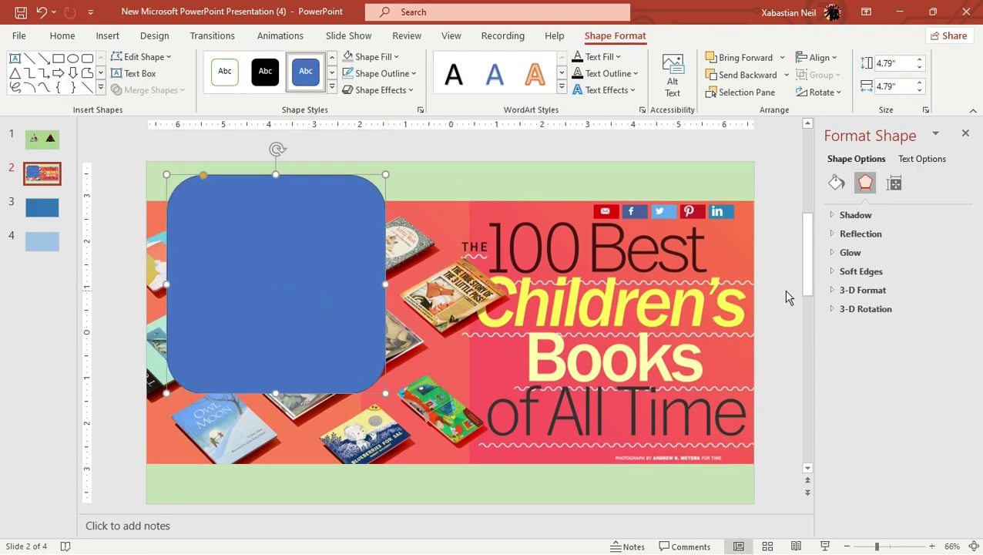
- Give the rounded square no fill and a 4½ pt white outline
left_click(837, 183)
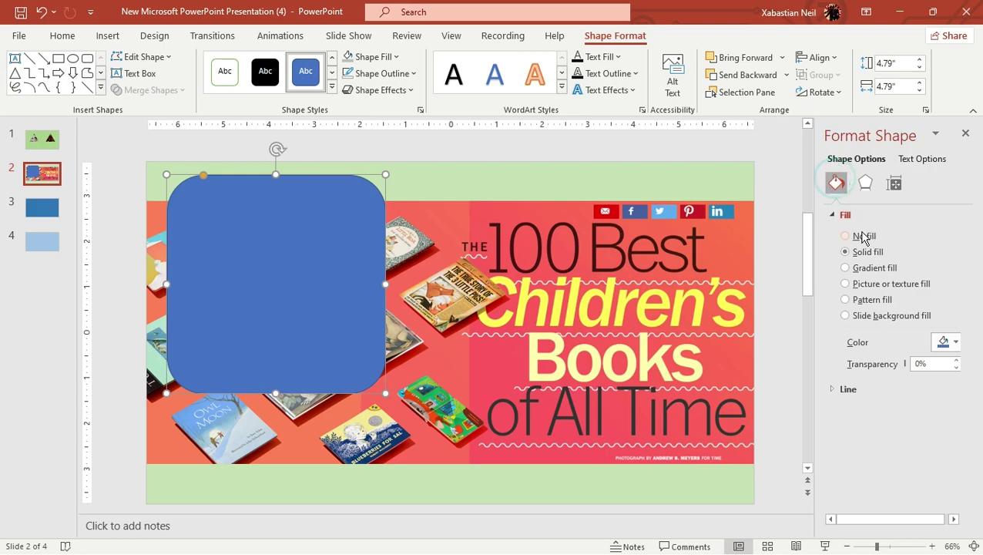
left_click(863, 237)
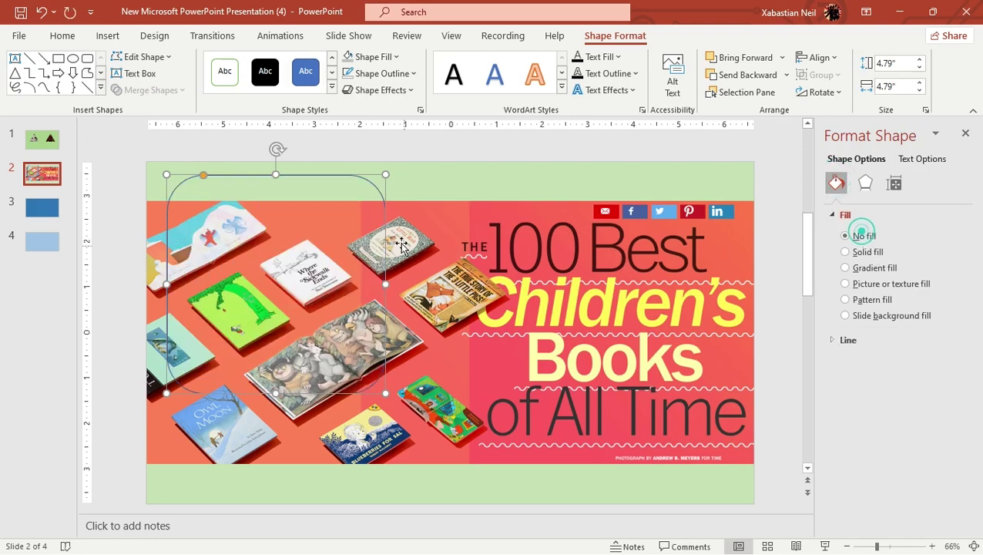
left_click(384, 73)
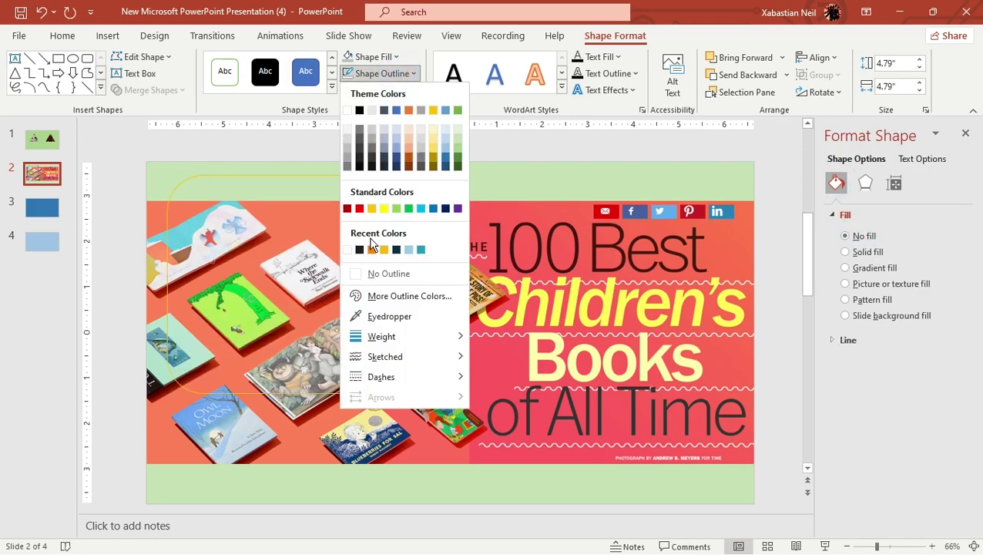
left_click(394, 340)
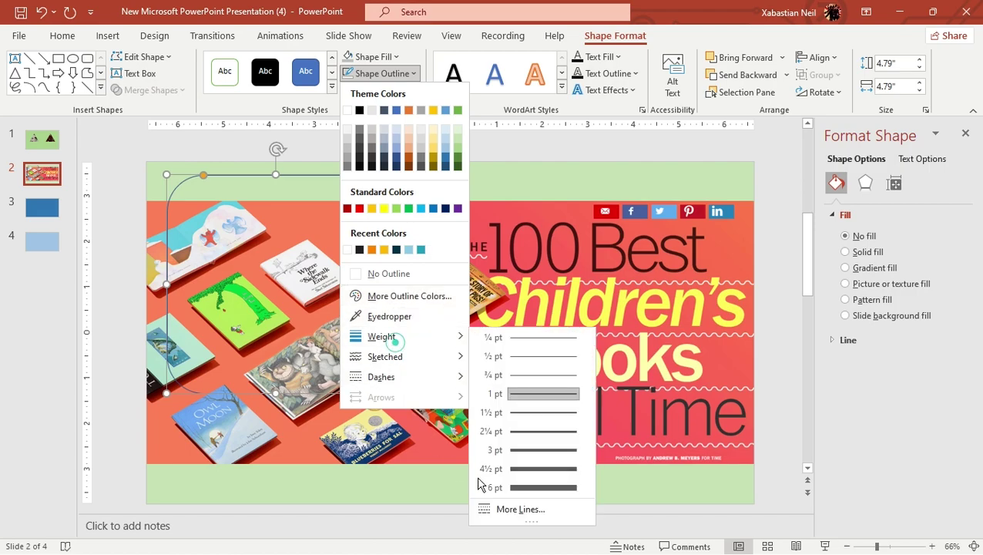
left_click(560, 469)
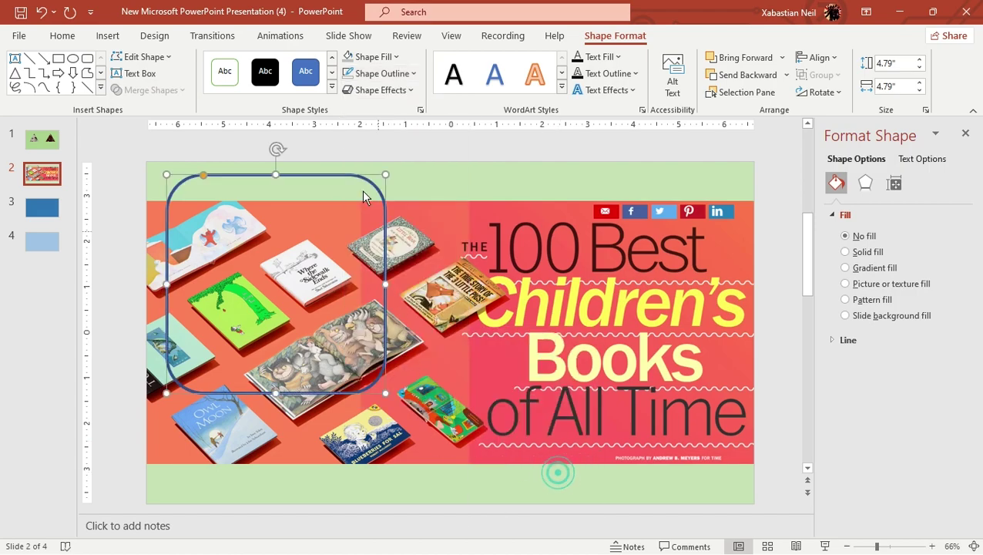
left_click(389, 60)
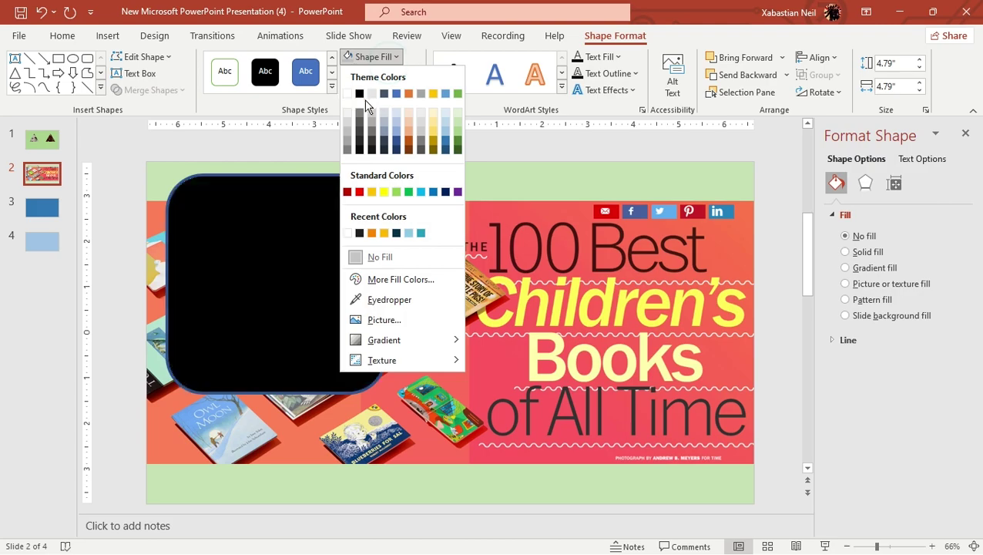
left_click(417, 52)
left_click(412, 73)
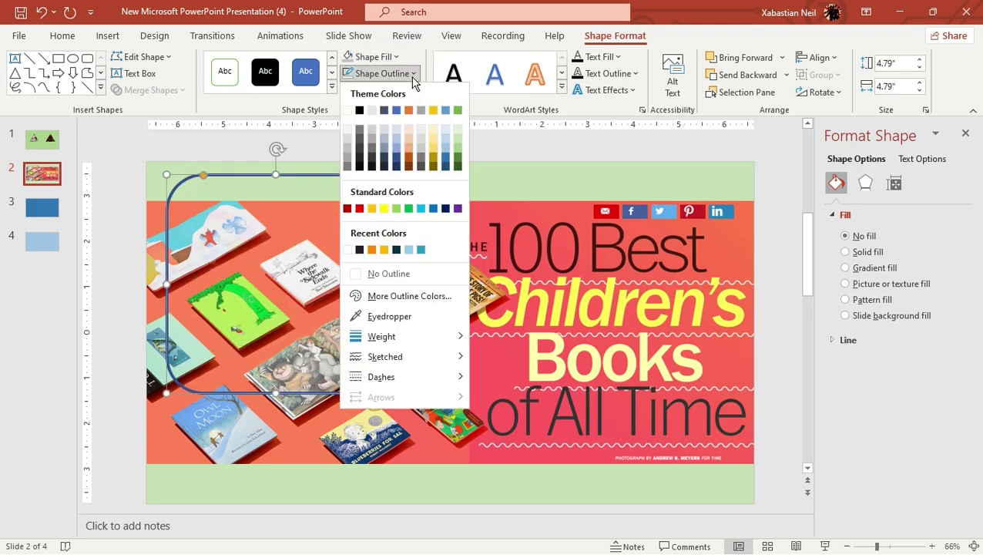
left_click(351, 108)
left_click(437, 262)
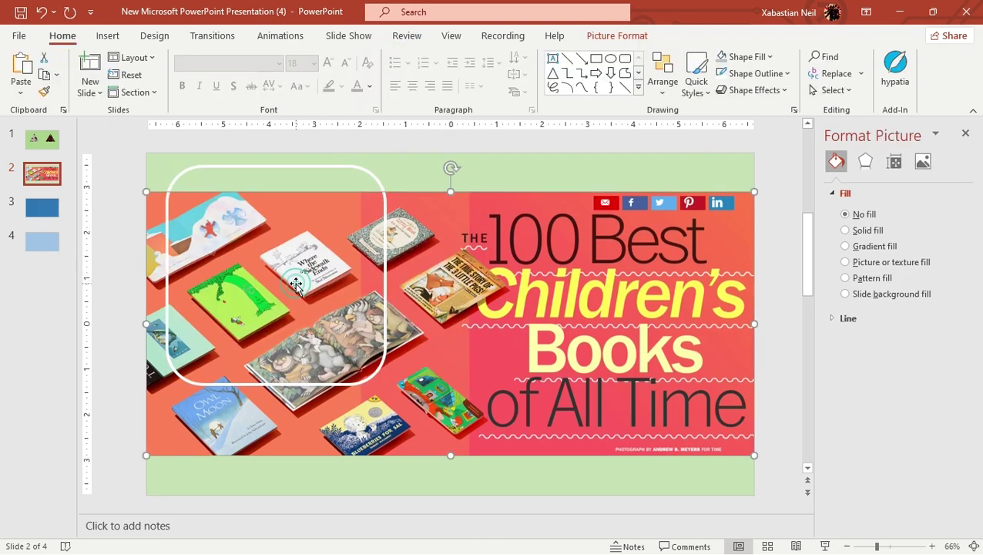
- Nudge the books photo, then drop the white rounded frame onto slide 2's vertical centre guide
mouse_move(242, 212)
left_mouse_down()
mouse_move(259, 242)
mouse_move(239, 212)
left_mouse_up()
left_click(297, 166)
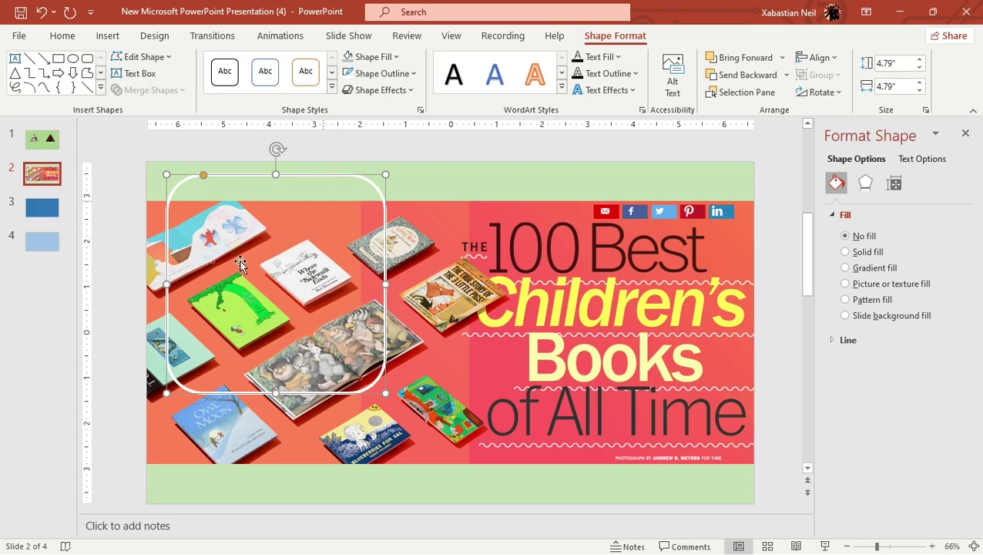
left_click_drag(344, 175, 344, 218)
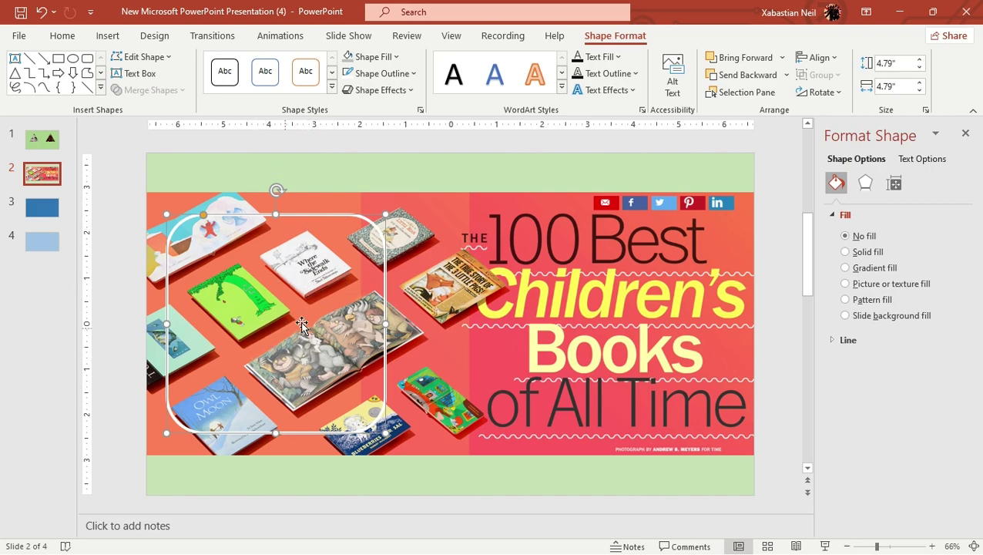
- Hyperlink the white rounded frame, not the photo, to Place in This Document > 3. Slide 3
right_click(315, 266)
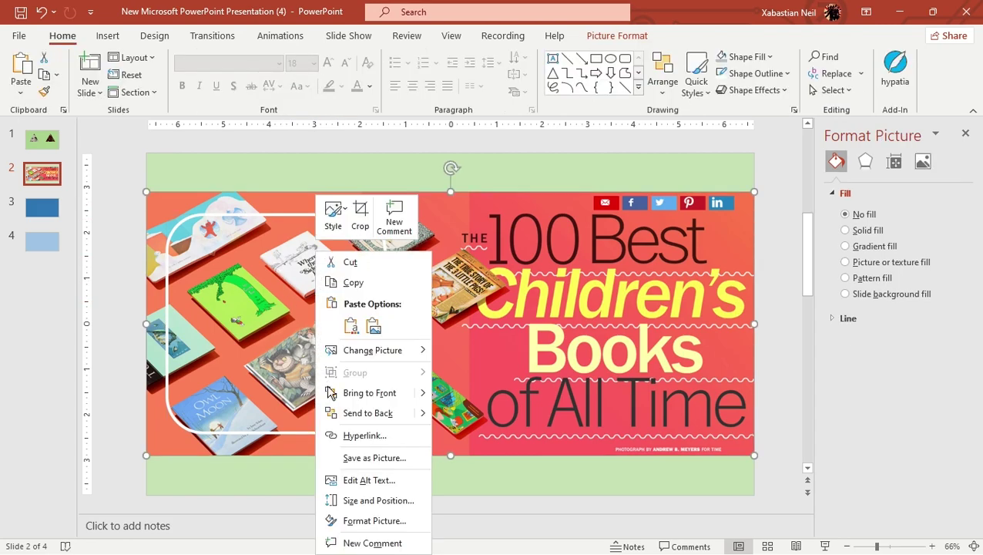
left_click(358, 435)
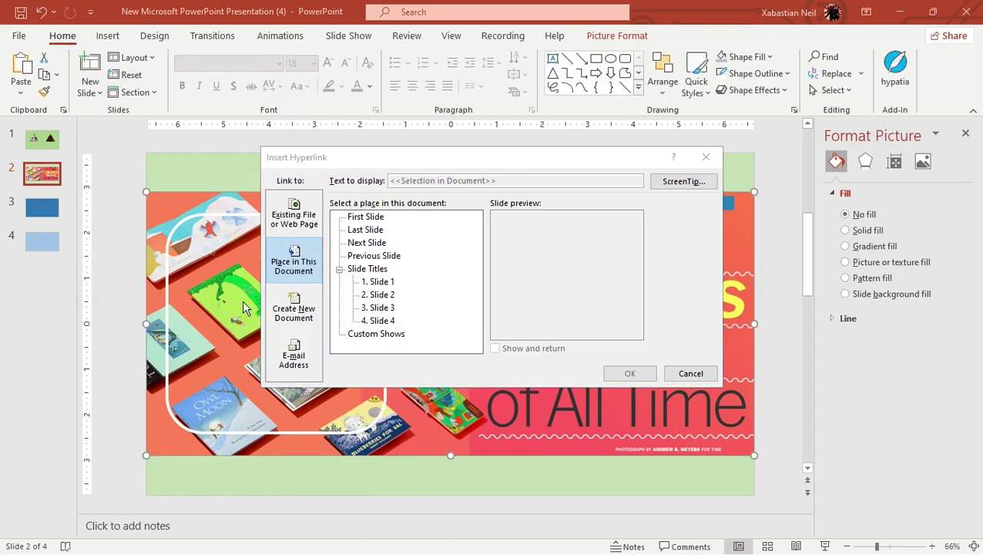
left_click(704, 157)
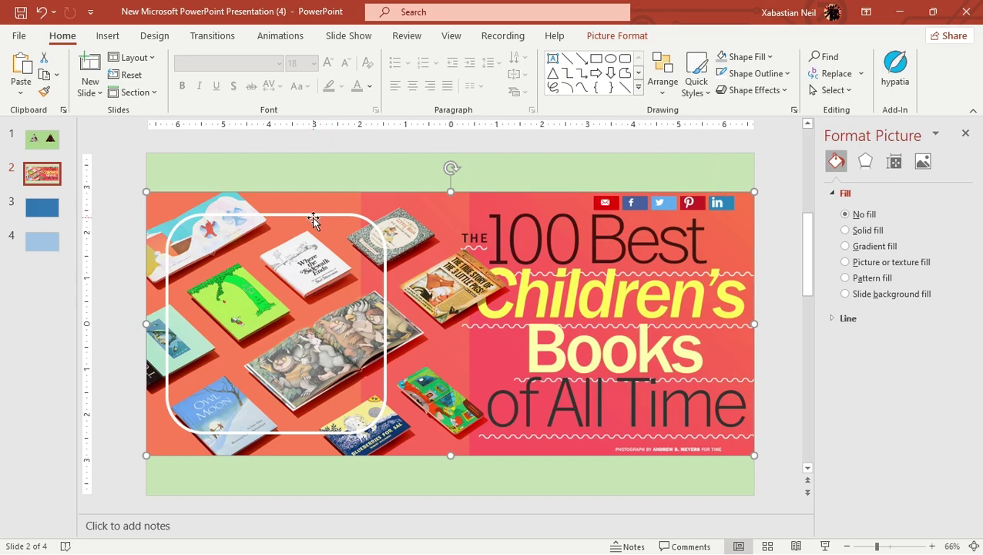
left_click(318, 218)
right_click(318, 218)
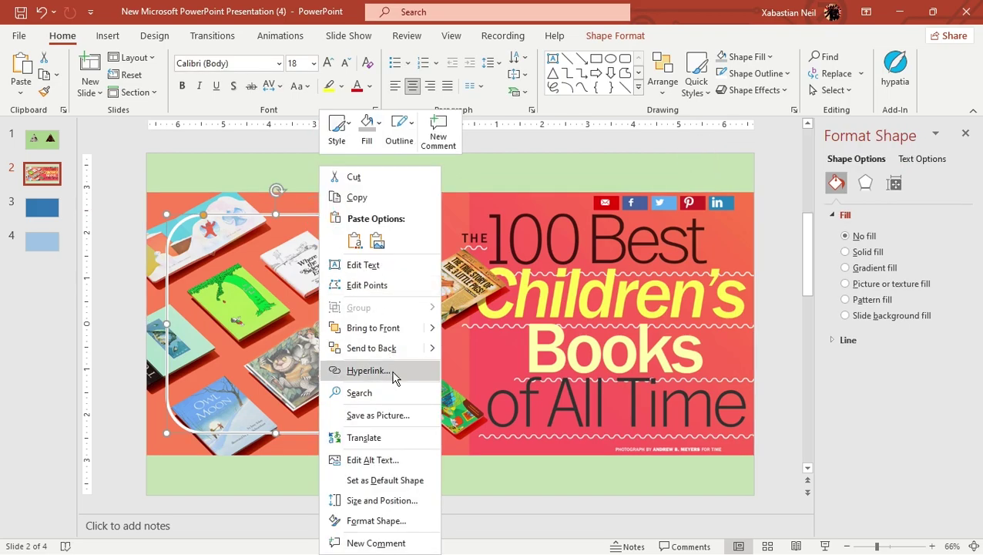
left_click(369, 370)
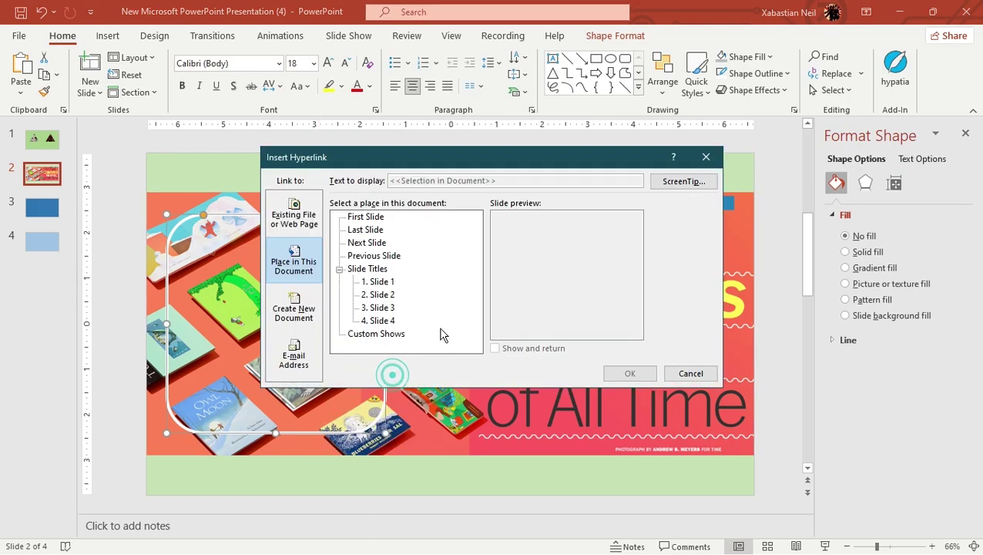
left_click(385, 308)
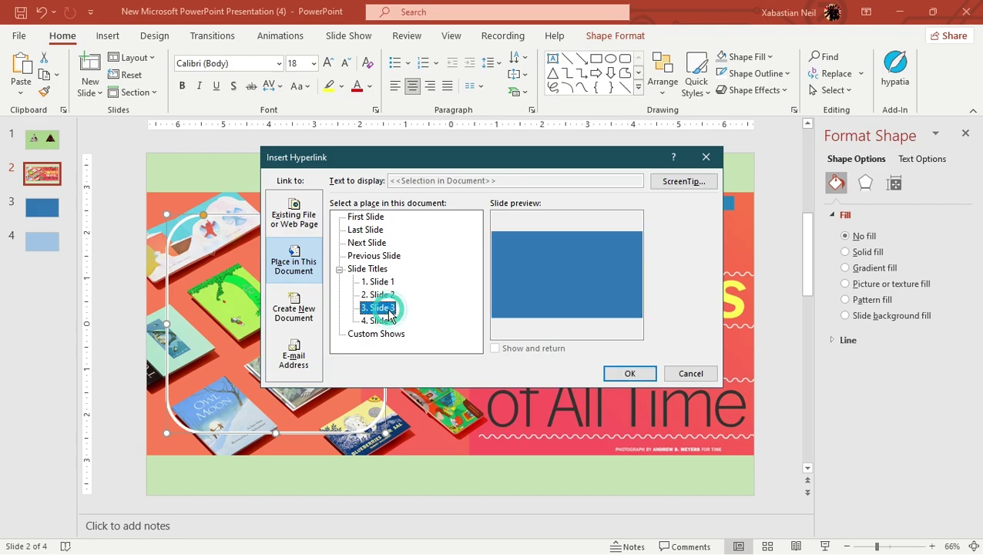
left_click(630, 373)
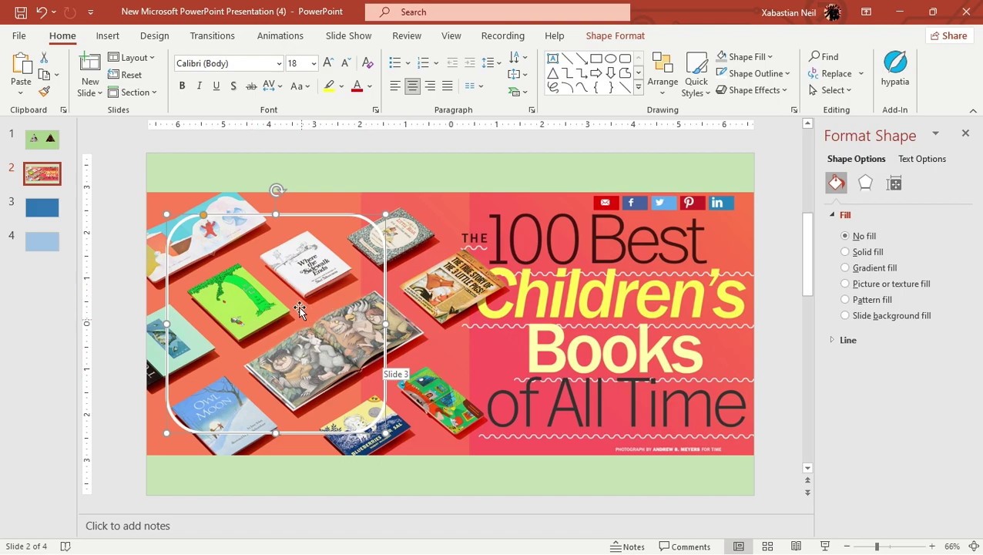
left_click(353, 291)
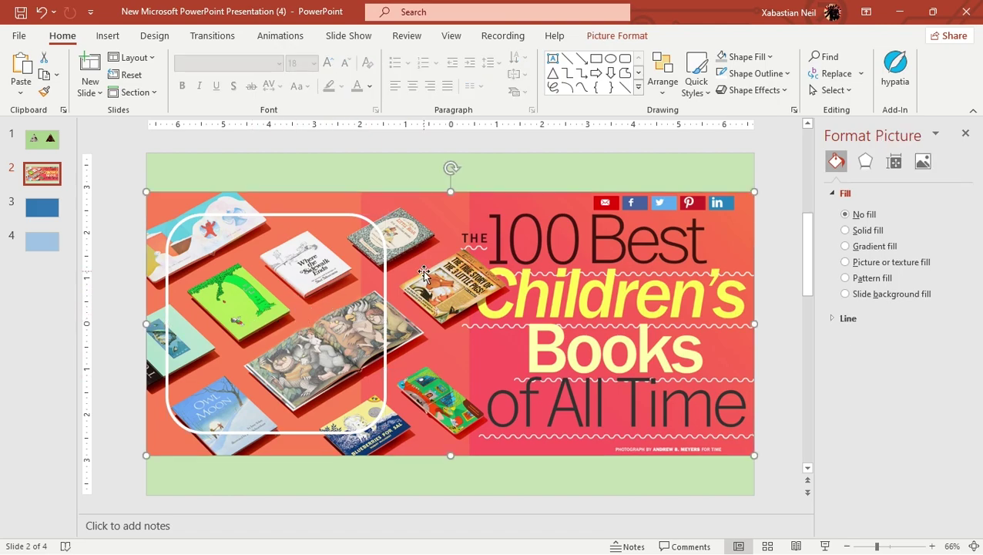
- Select slide 3, then switch to Opera and scroll to the Where the Wild Things Are entry
left_click(48, 211)
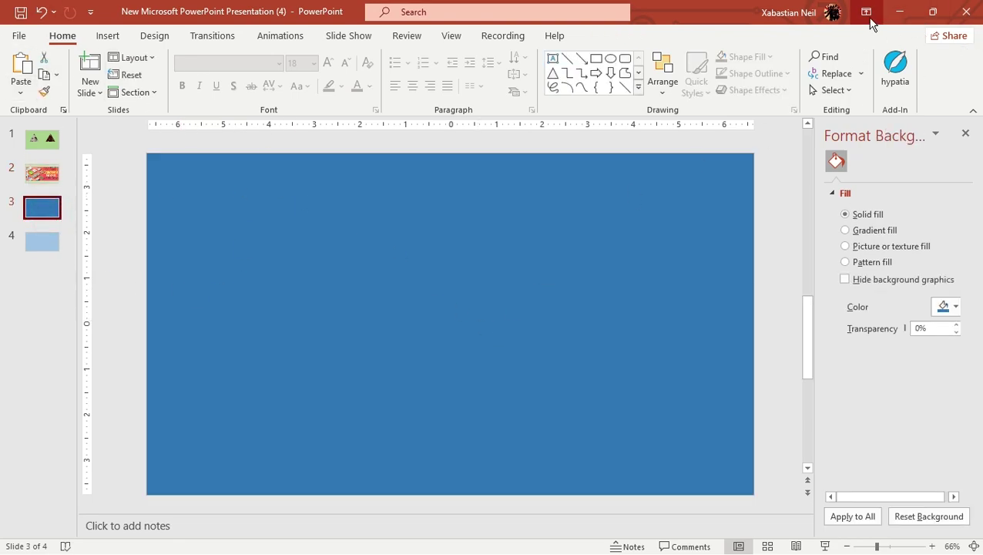
key("super")
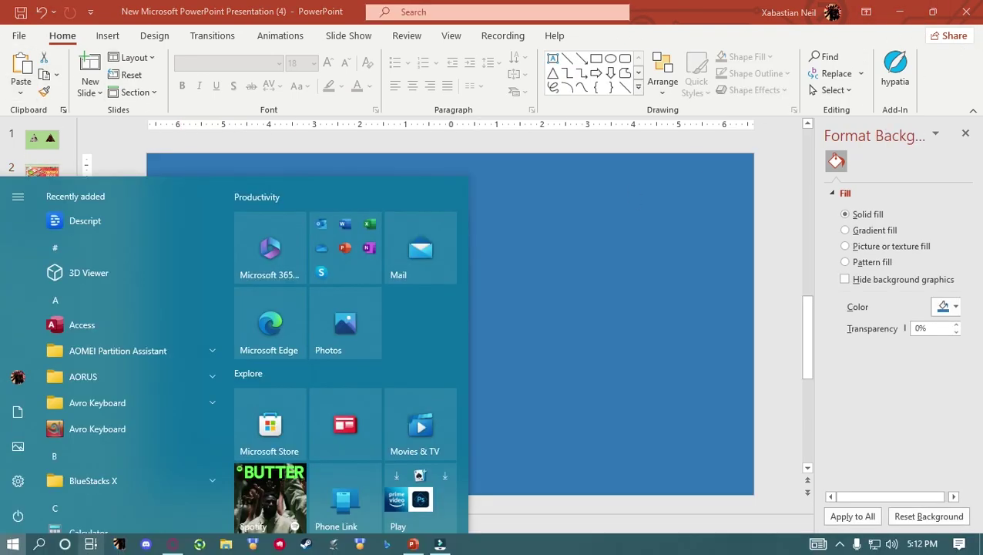
left_click(202, 544)
scroll(301, 370, "down", 8)
scroll(298, 369, "down", 8)
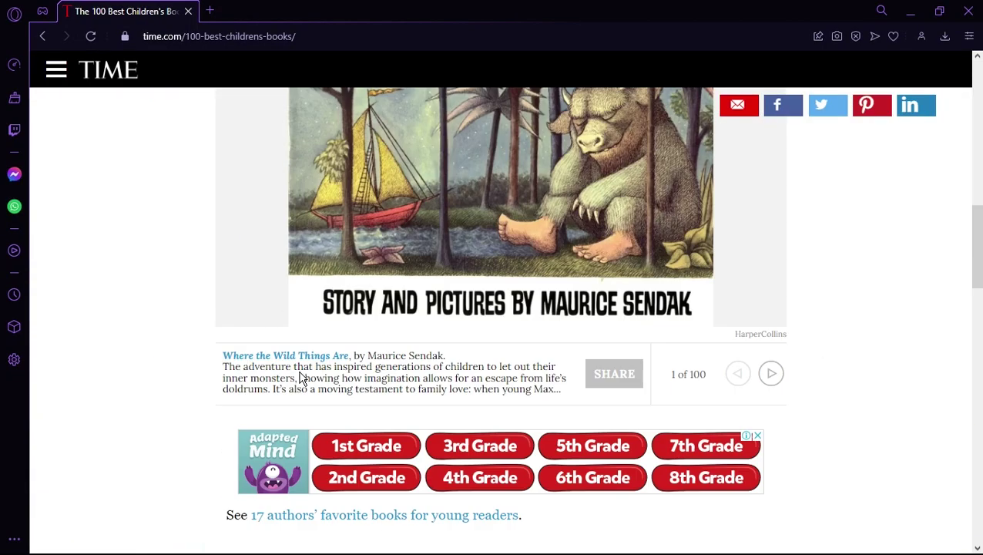
scroll(298, 374, "up", 5)
scroll(298, 368, "down", 2)
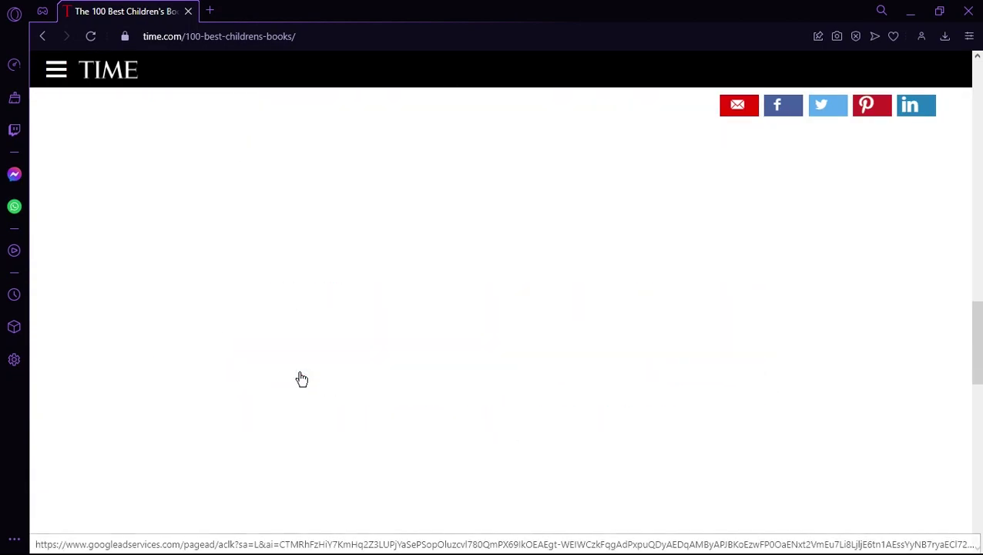
scroll(300, 377, "up", 7)
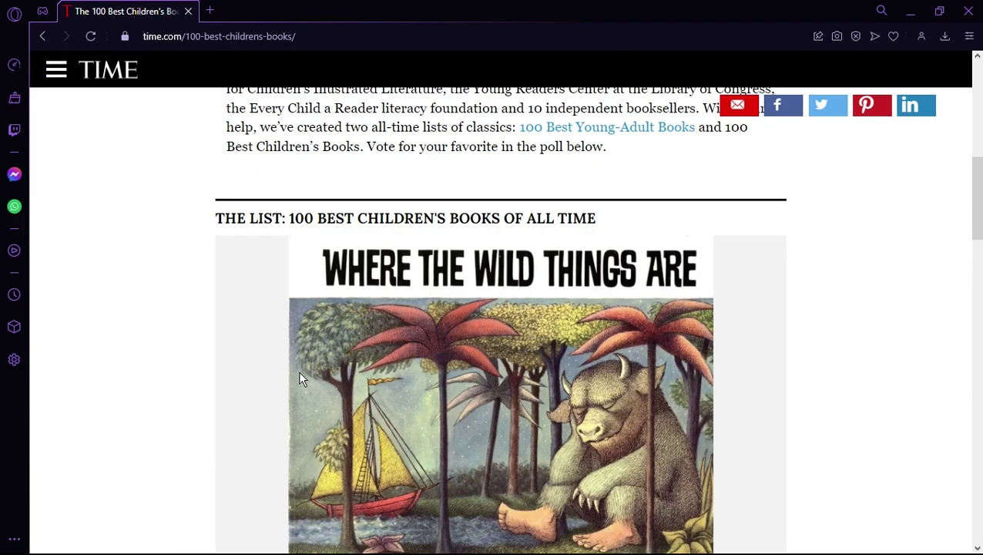
scroll(300, 378, "down", 2)
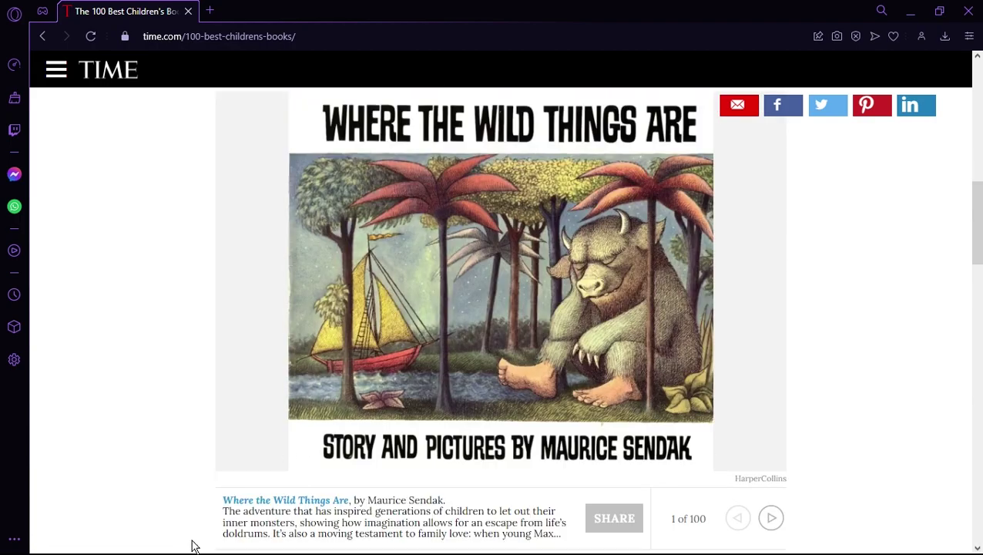
- Switch briefly to PowerPoint, then back to Opera's children's books page scrolled to the top entry
key("super")
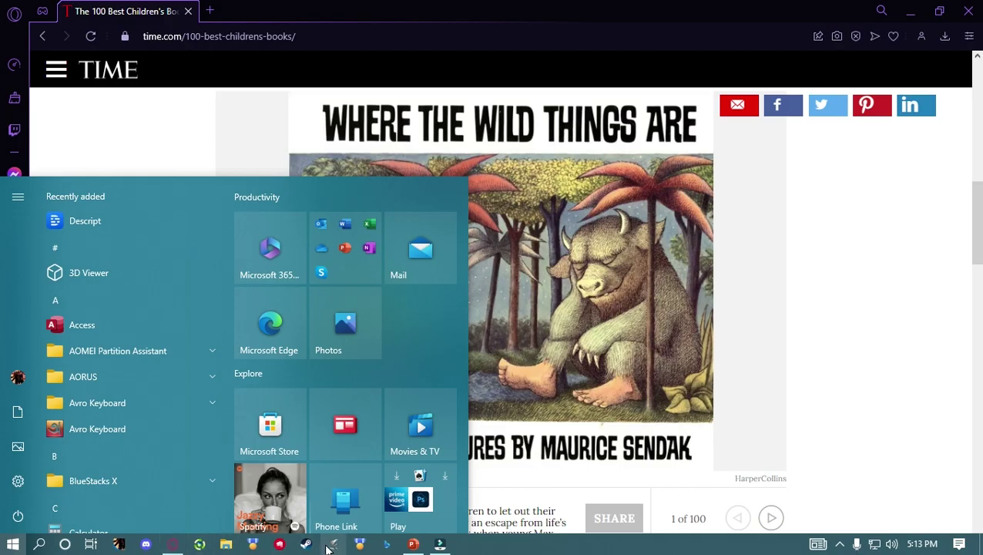
left_click(411, 544)
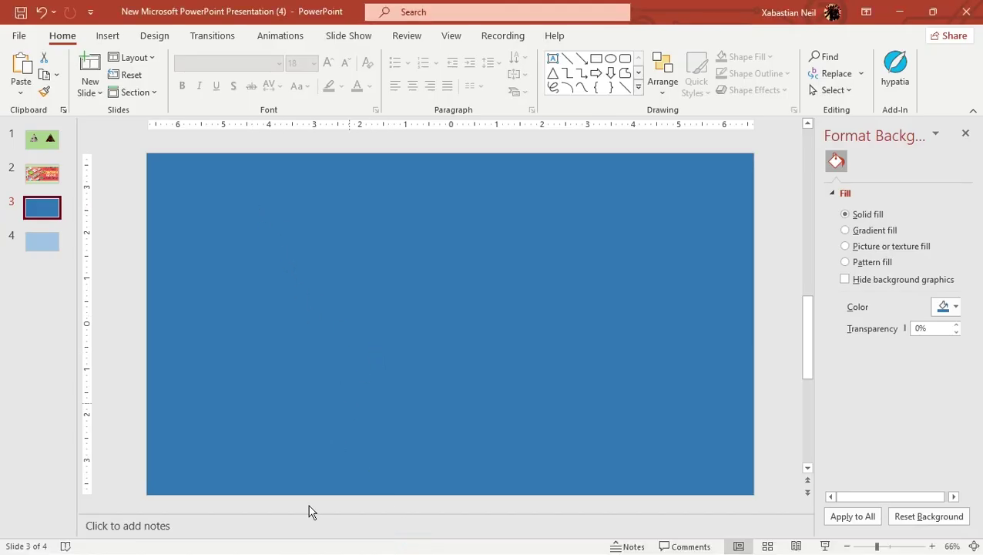
key("super")
left_click(198, 544)
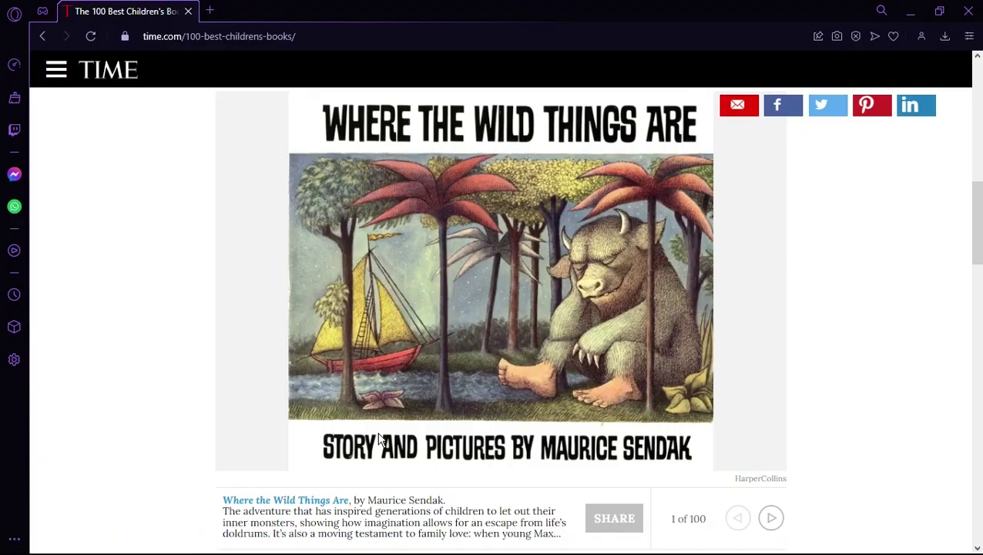
scroll(701, 475, "up", 1)
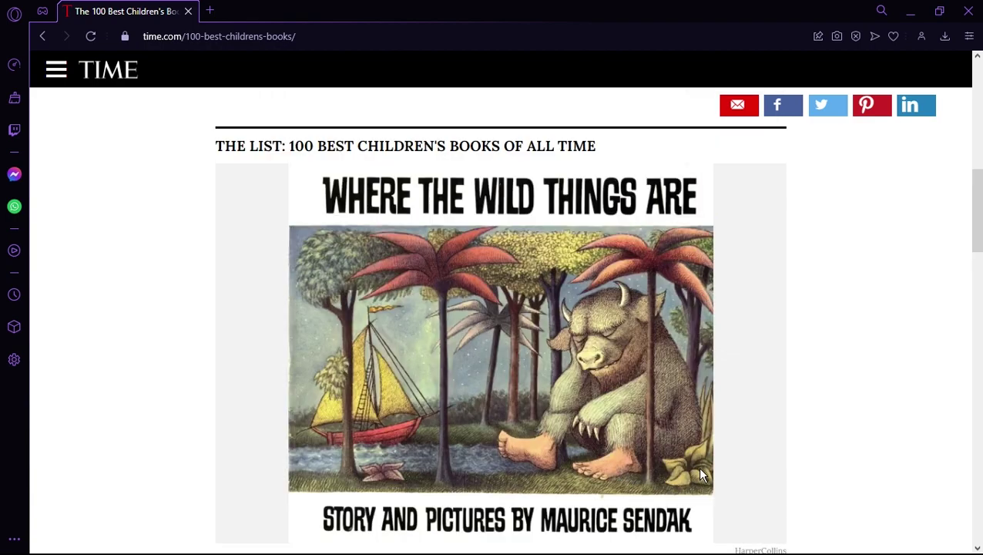
key("super")
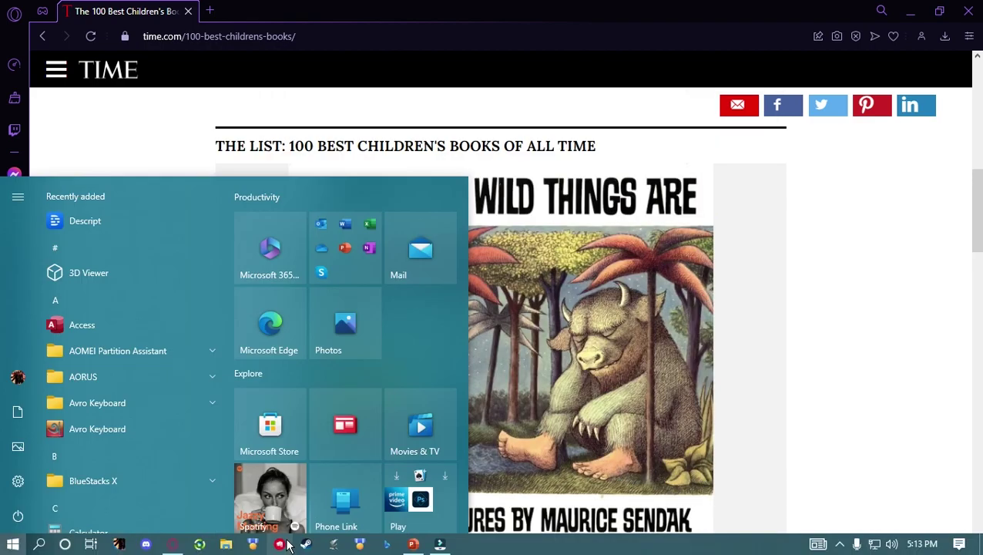
- Insert a screen clipping of the web page's book-cover area onto slide 3
left_click(410, 544)
left_click(112, 39)
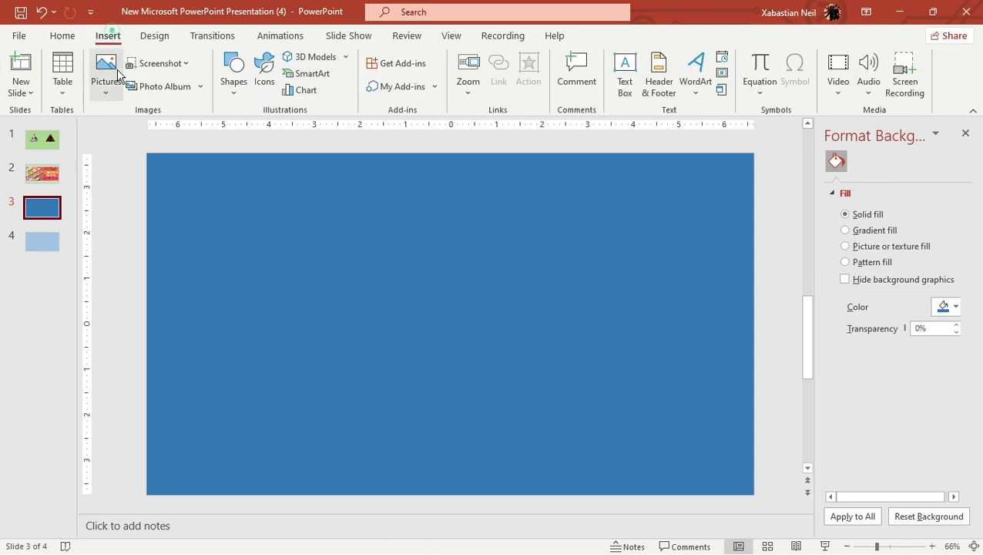
left_click(106, 83)
left_click(177, 64)
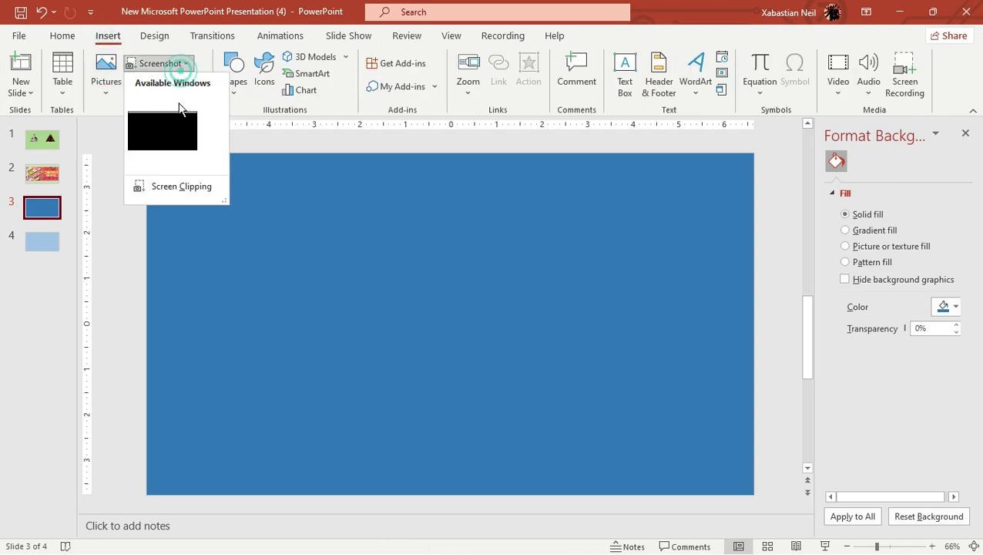
left_click(184, 189)
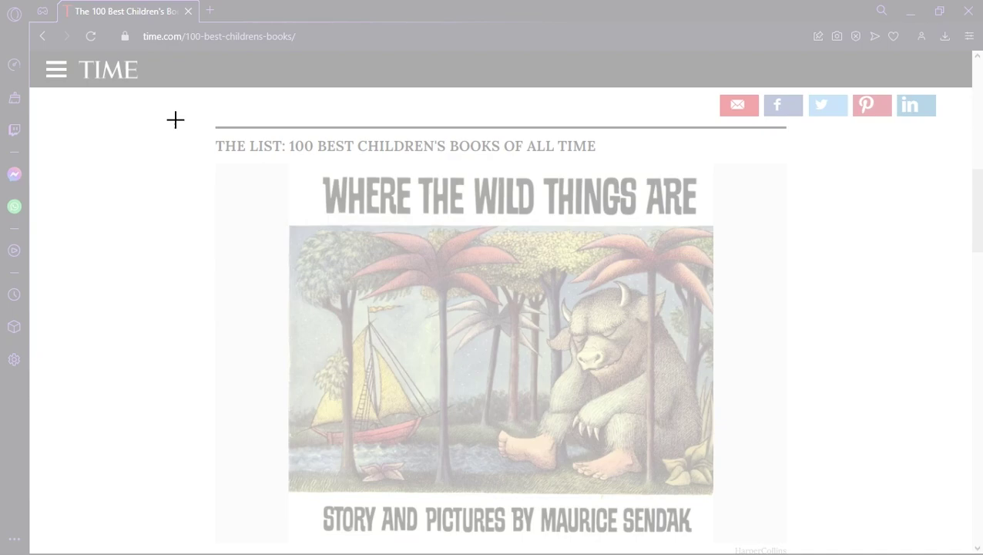
left_click_drag(175, 119, 822, 552)
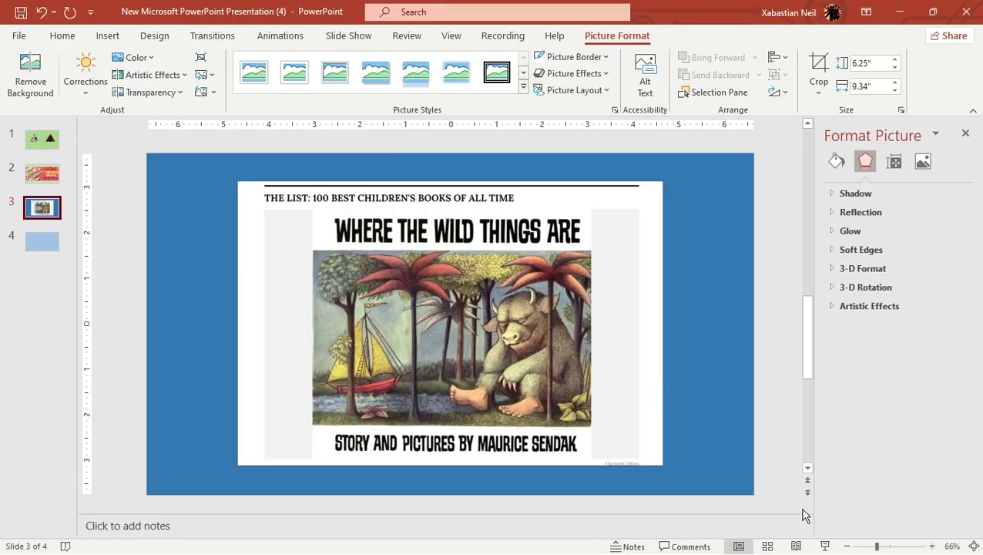
- Crop a little off the book picture's bottom and top-right corner
left_click(620, 445)
left_click(819, 62)
left_click_drag(657, 462, 654, 454)
left_click_drag(655, 185, 675, 193)
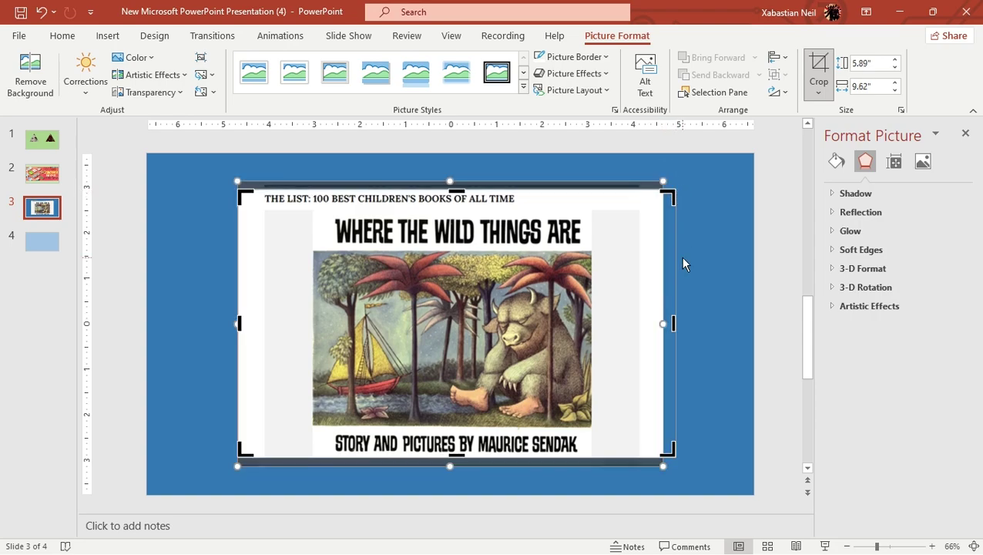
left_click(819, 63)
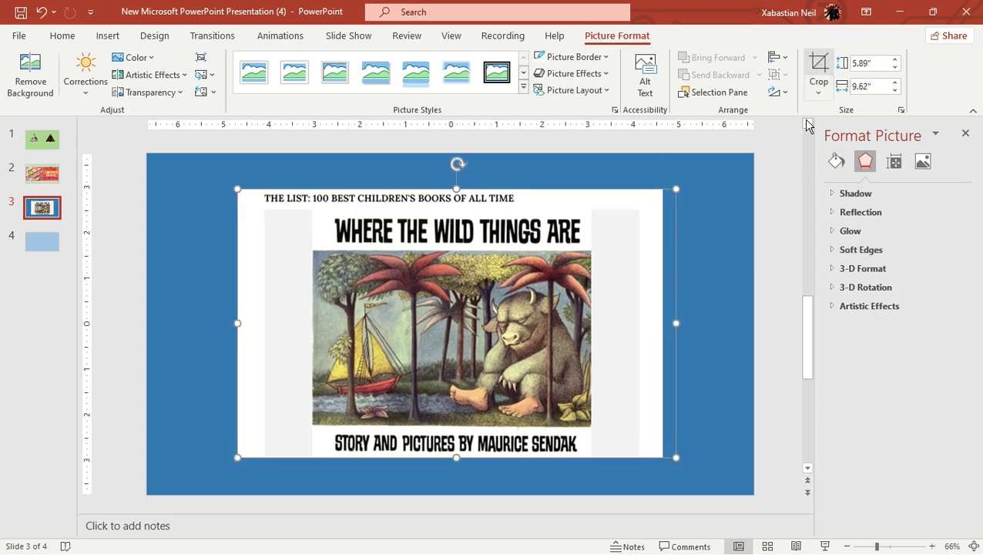
- Enlarge the book picture from both corners and shift it slightly left
left_click_drag(676, 458, 749, 479)
left_click_drag(233, 185, 178, 171)
mouse_move(456, 316)
left_mouse_down()
mouse_move(441, 312)
mouse_move(453, 312)
left_mouse_up()
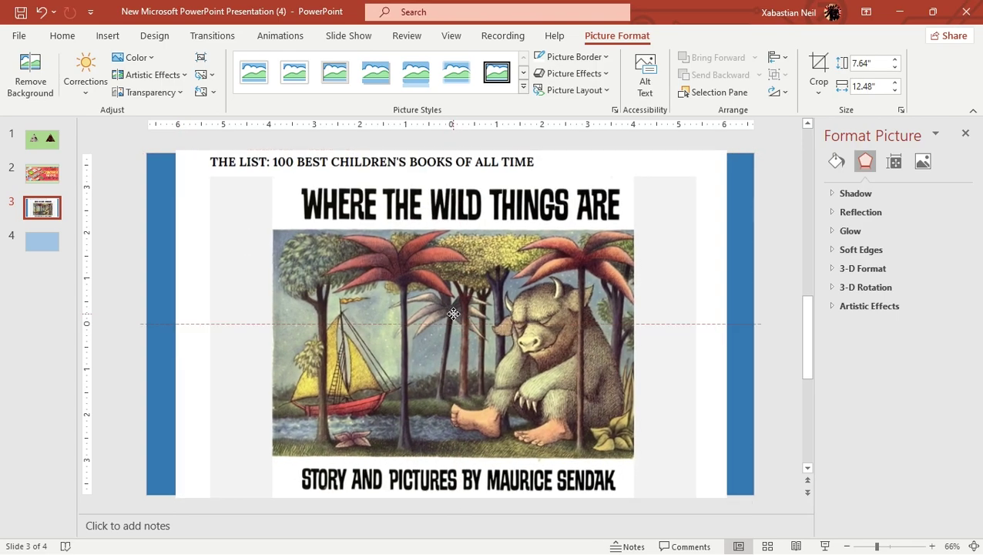
left_click_drag(453, 314, 453, 314)
left_click(781, 301)
- Remove the book-cover picture from slide 3, leaving a plain dark blue slide
left_click(48, 174)
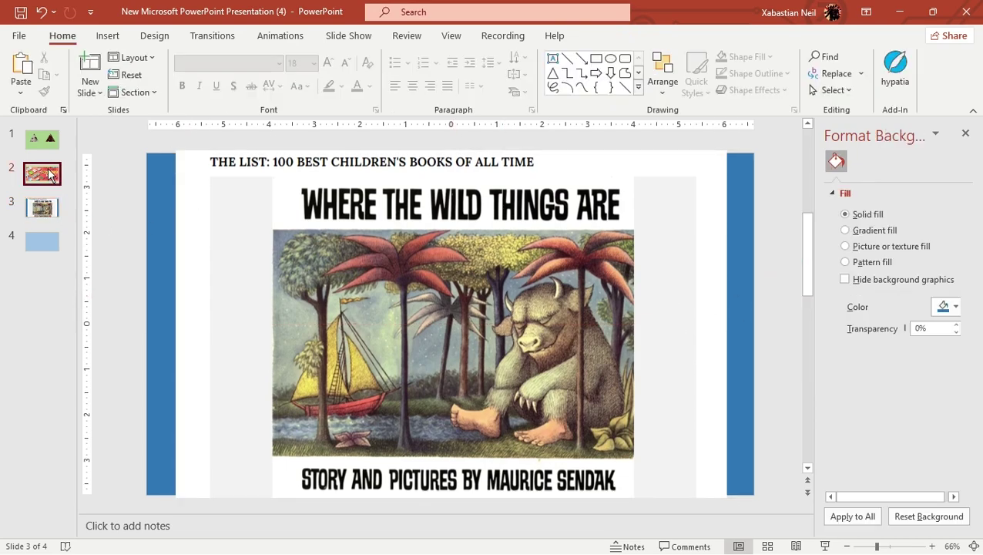
left_click(43, 205)
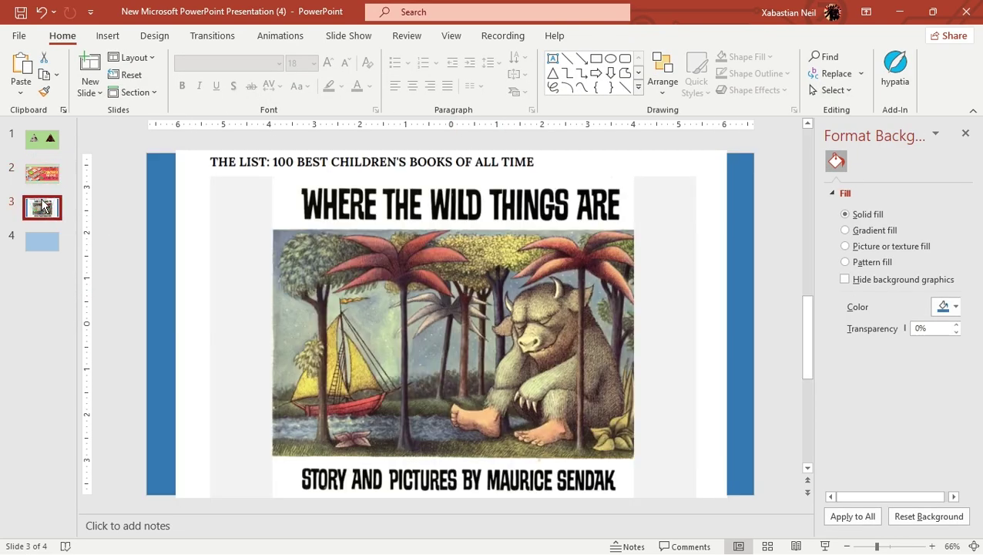
left_click(358, 297)
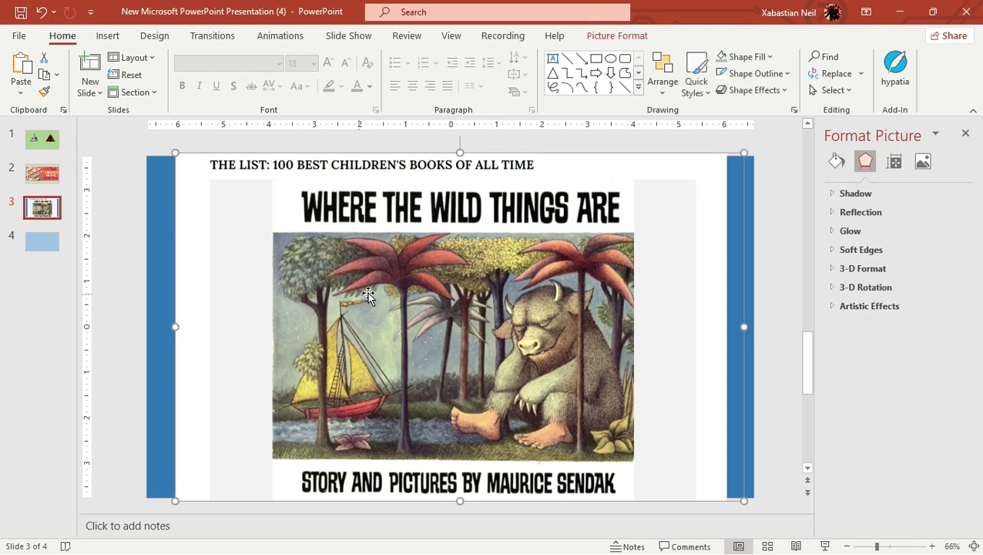
left_click(71, 211)
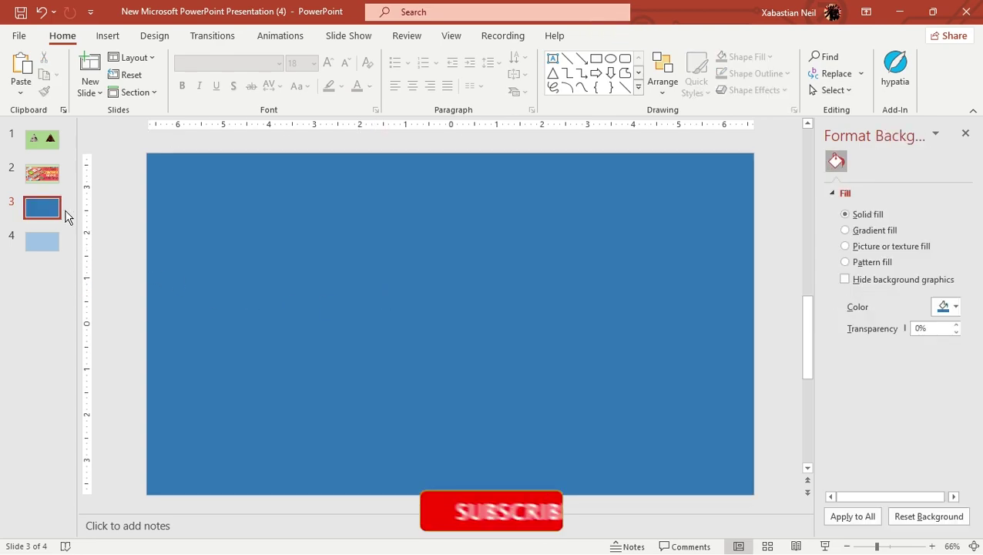
- Copy slide 2's white rounded outline and paste it onto slide 3
left_click(42, 173)
left_click(262, 218)
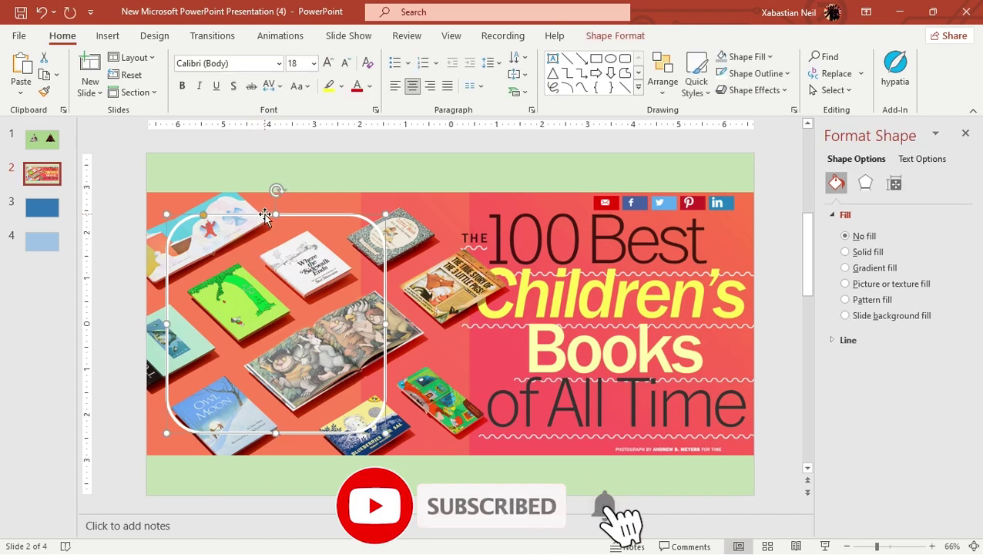
right_click(266, 218)
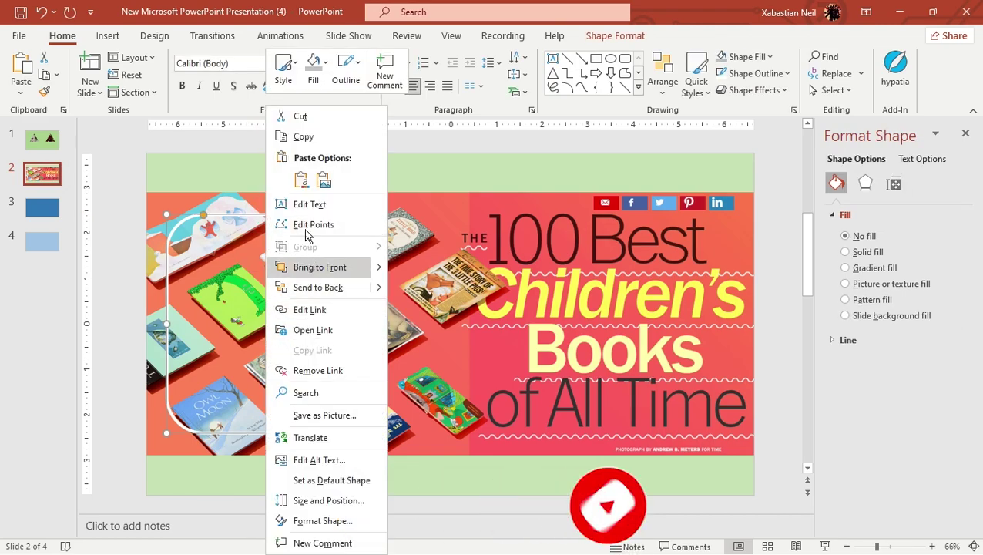
left_click(302, 133)
left_click(43, 207)
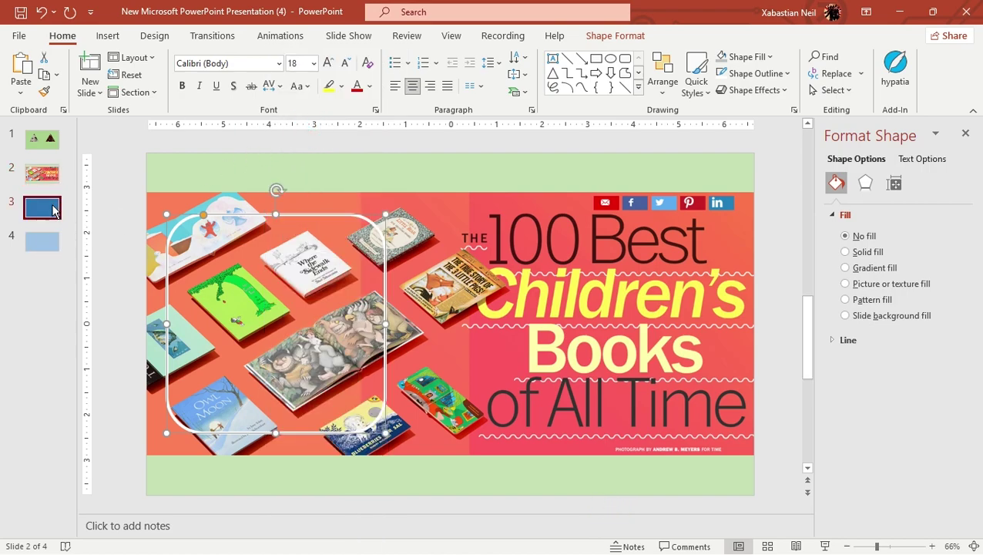
right_click(291, 255)
left_click(324, 290)
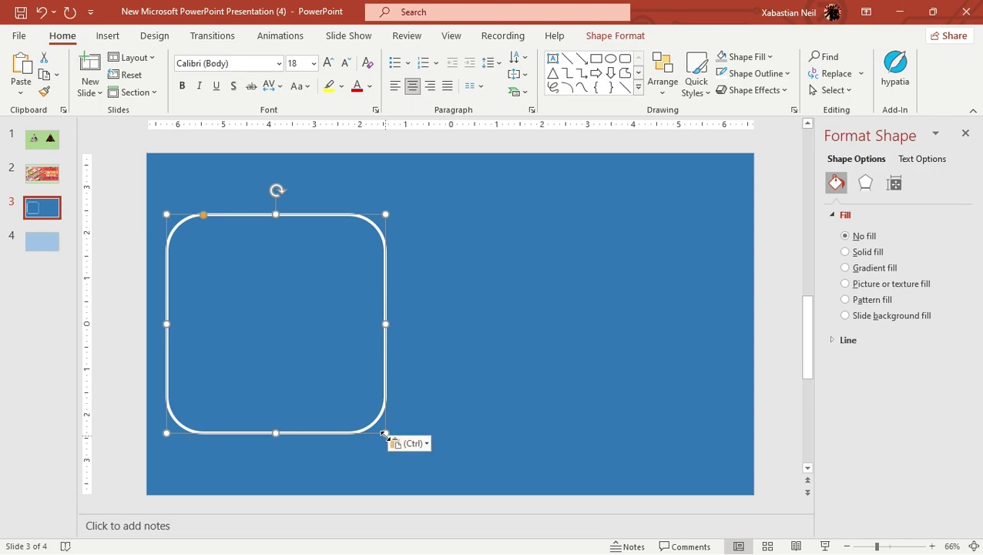
- Enlarge the pasted outline past the slide edges and move it toward the top-left
left_click_drag(383, 433, 898, 548)
left_click_drag(351, 207, 265, 306)
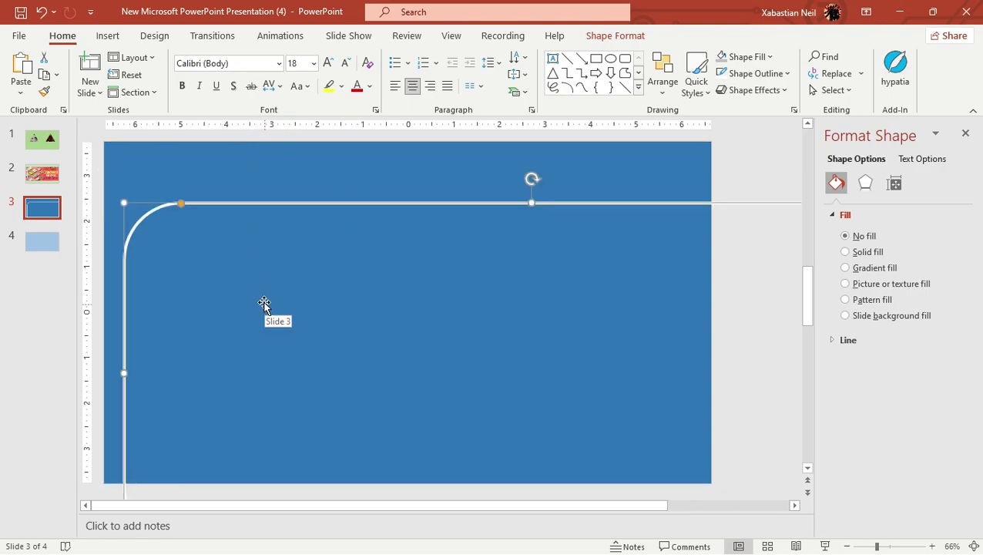
left_click_drag(265, 202, 177, 135)
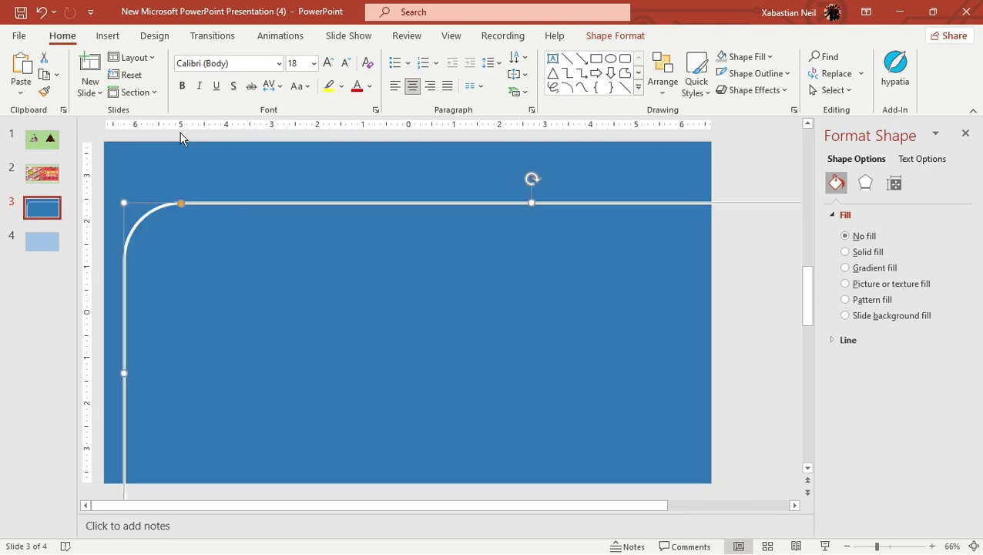
key("Page_Up")
left_click(42, 207)
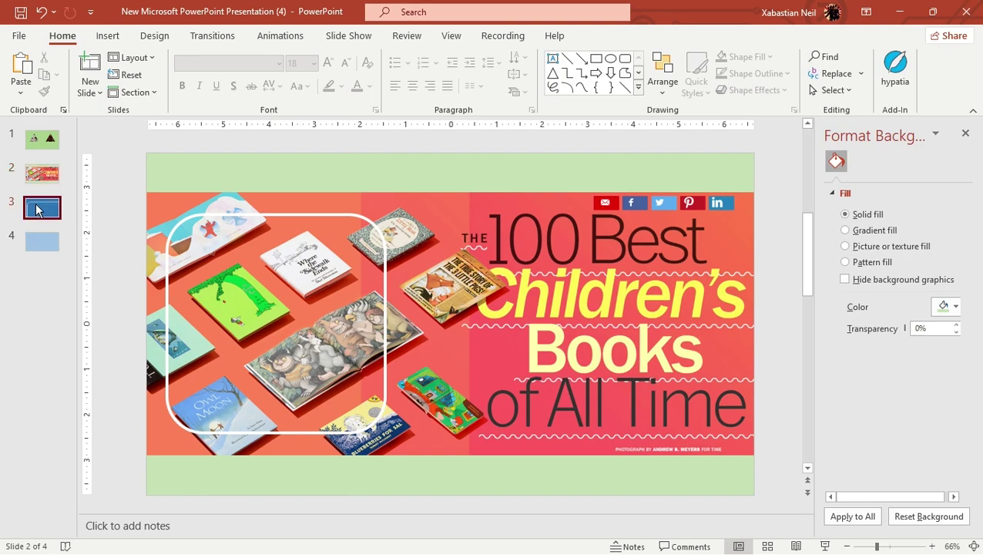
left_click_drag(806, 280, 806, 254)
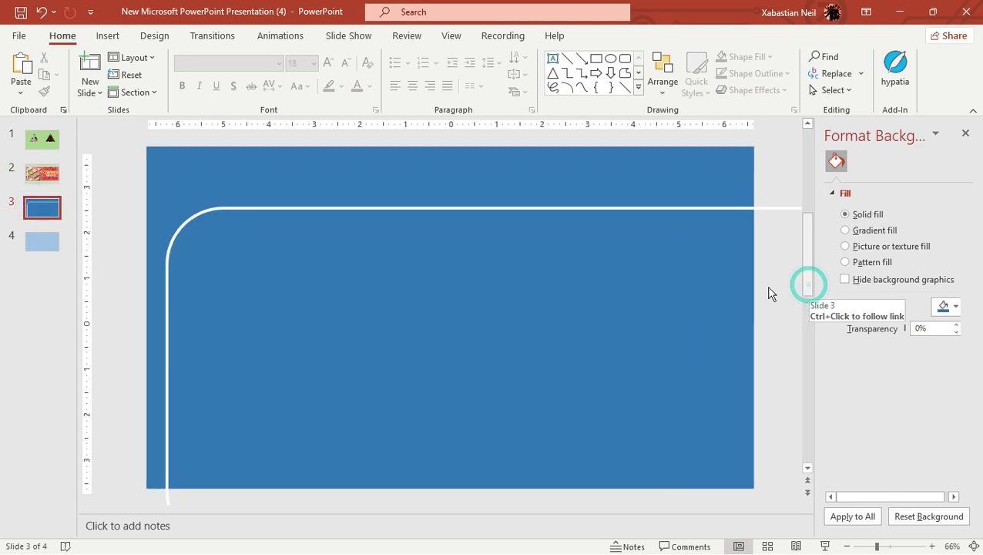
scroll(107, 231, "down", 1)
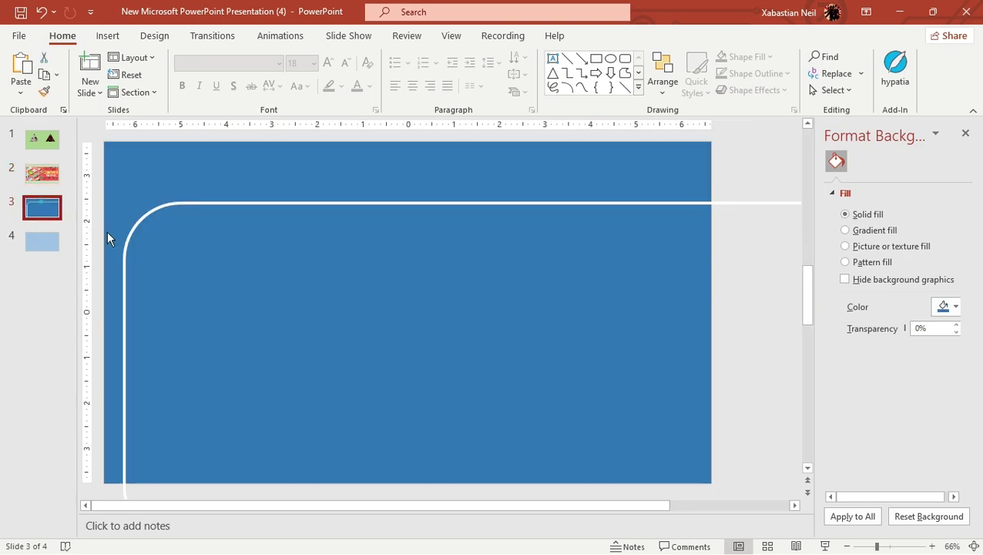
- Position the outline with its top above the slide and stretch its bottom below it
left_click(219, 205)
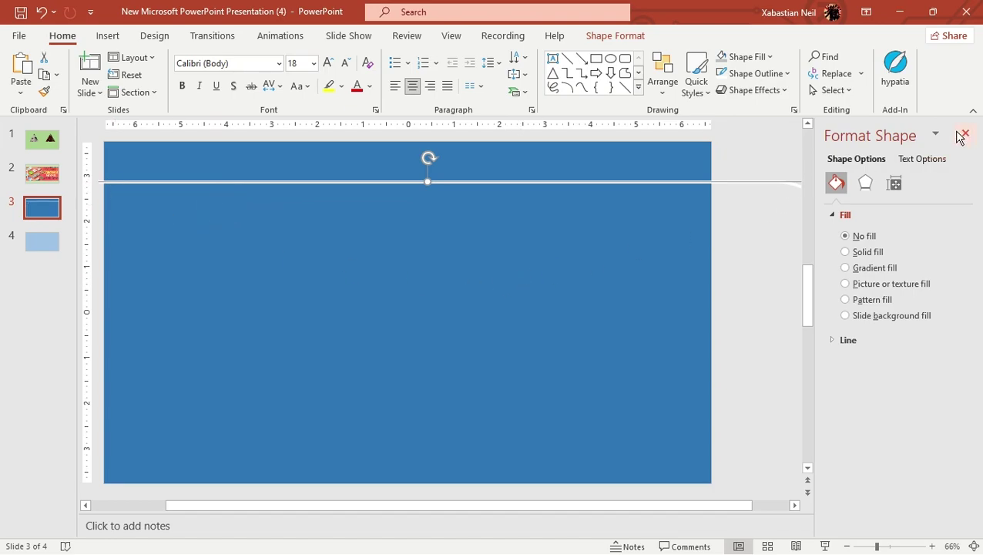
left_click(963, 134)
left_click_drag(583, 183, 584, 134)
scroll(488, 333, "down", 2)
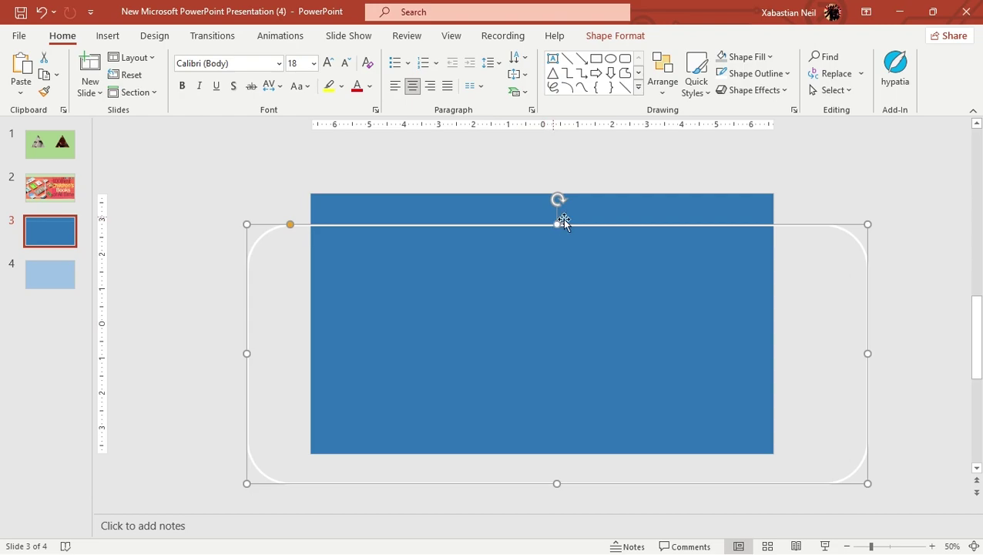
left_click_drag(589, 224, 585, 175)
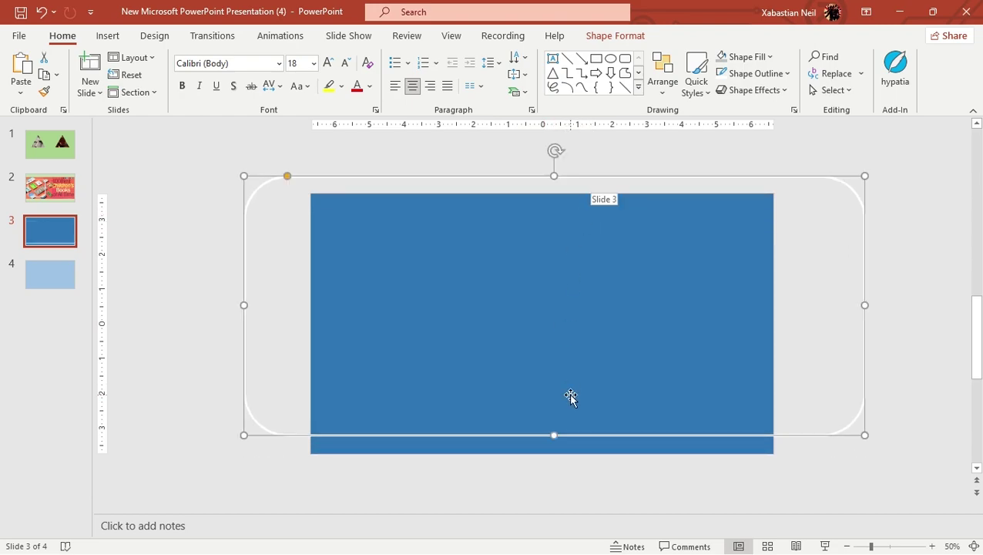
left_click_drag(553, 436, 553, 495)
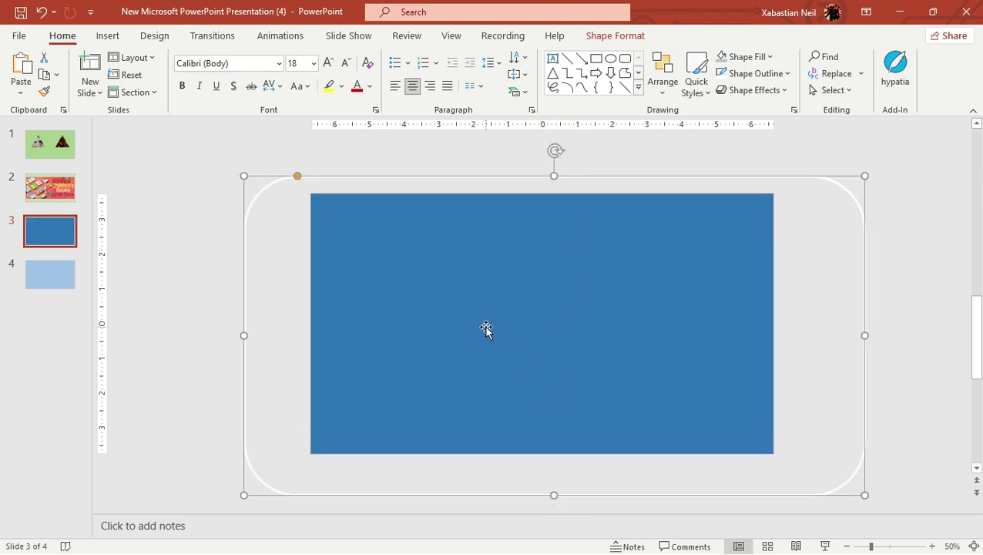
- Check the outline's placement, then delete an accidental extra pasted copy
left_click(176, 175)
left_click(401, 247)
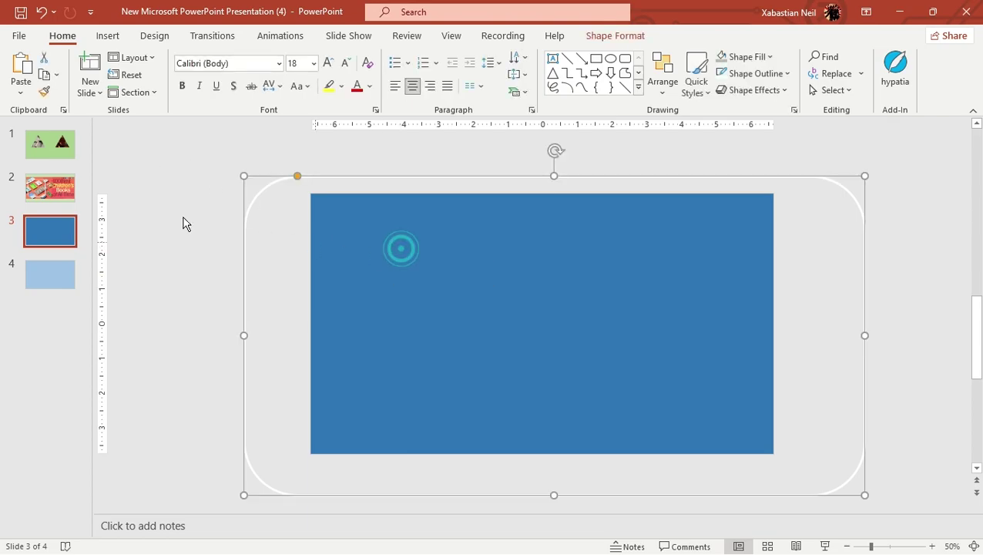
left_click(169, 210)
left_click(412, 251)
right_click(412, 251)
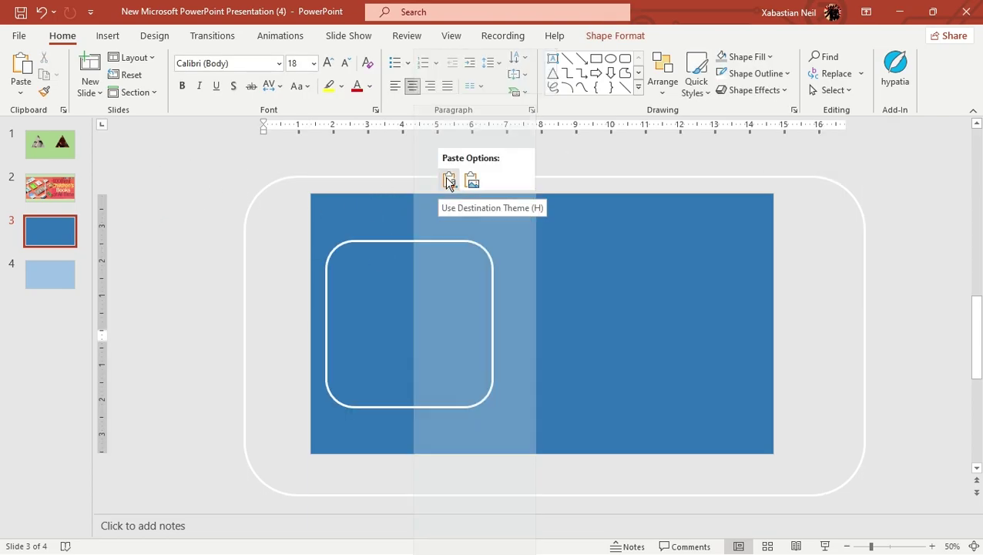
left_click(378, 217)
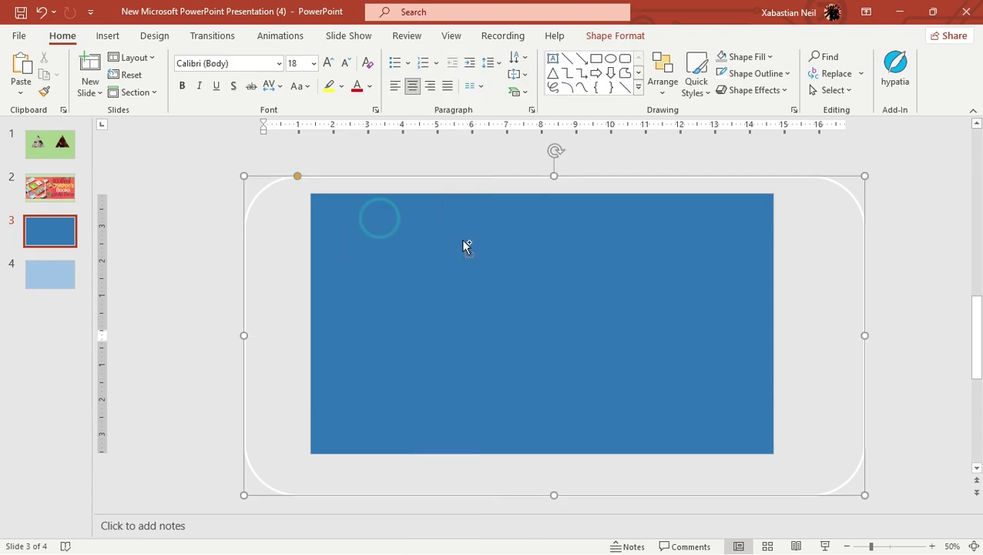
key("ctrl+z")
key("ctrl+y")
key("Delete")
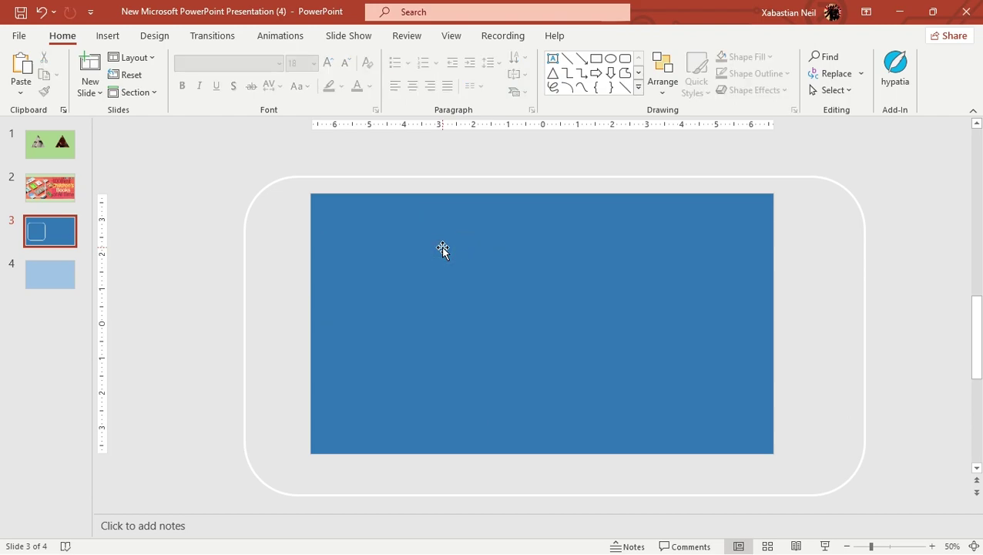
- Insert a fresh screen clipping of the Where the Wild Things Are cover onto slide 3
left_click(106, 36)
left_click(100, 83)
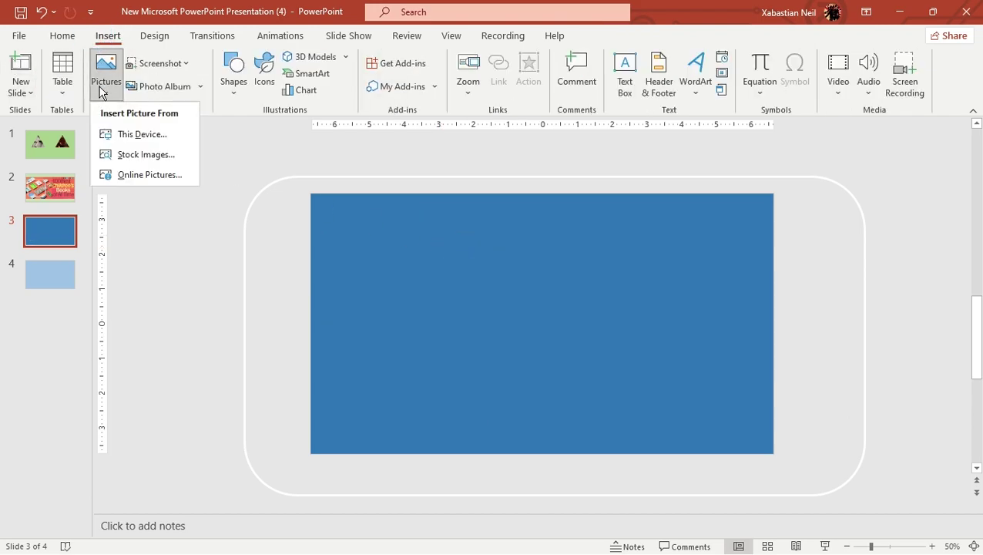
left_click(163, 65)
left_click(177, 185)
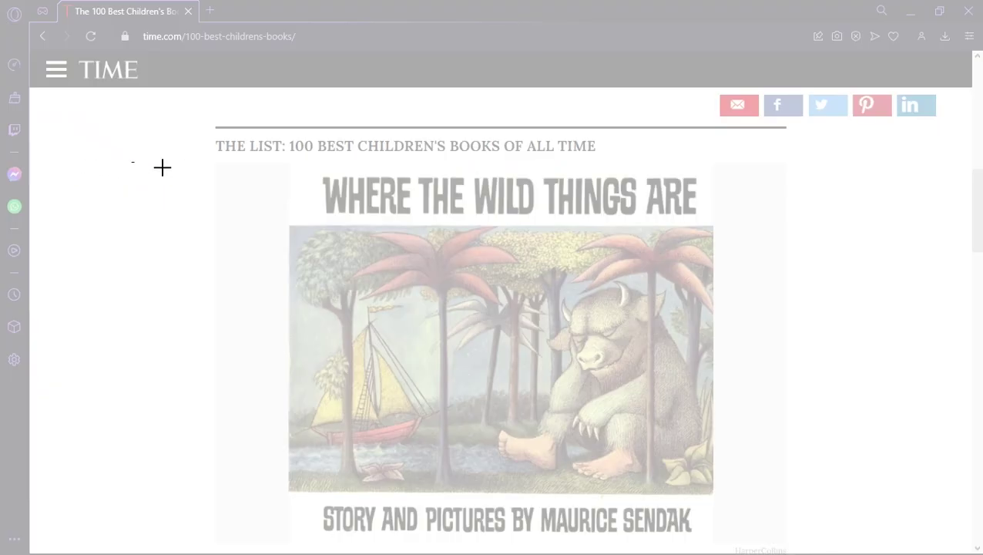
left_click_drag(132, 162, 932, 543)
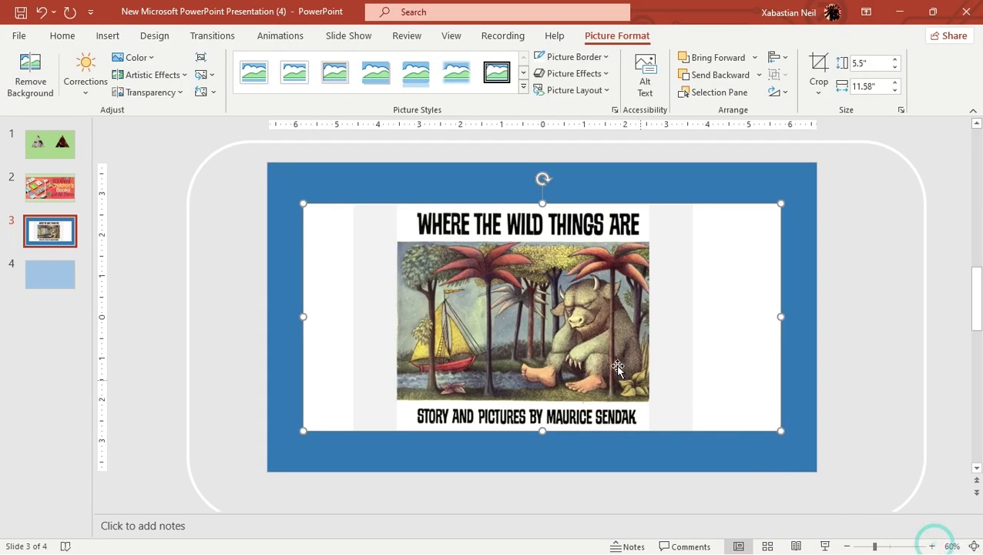
- Enlarge the cover picture from both corners and move it lower on the slide
left_click_drag(302, 204, 234, 170)
left_click_drag(406, 252, 439, 245)
left_click_drag(813, 422, 826, 428)
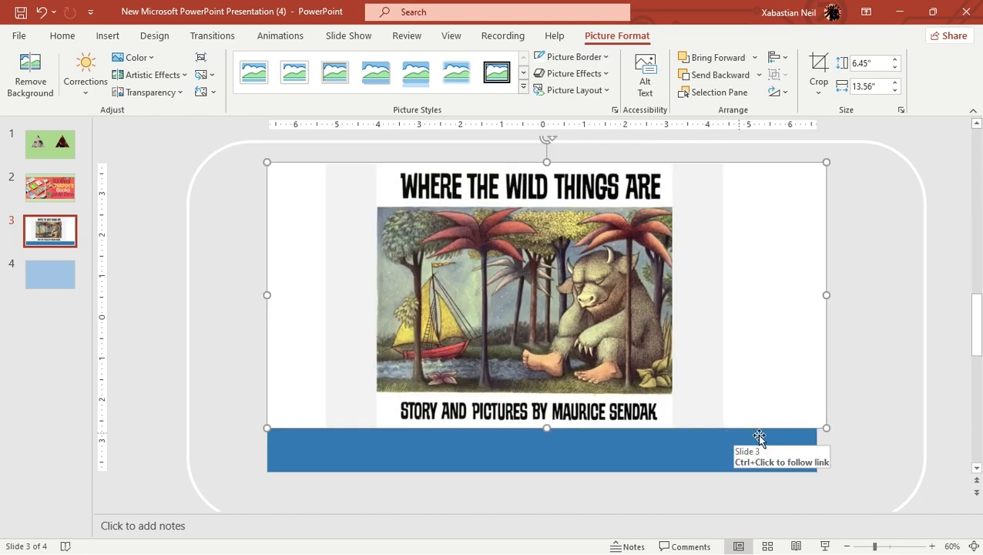
left_click_drag(590, 352, 592, 375)
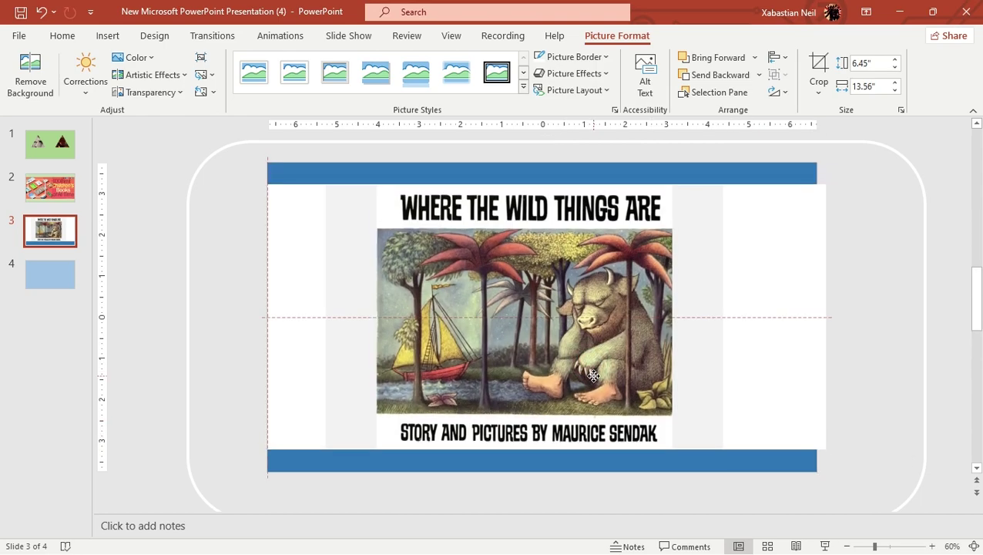
left_click(815, 297)
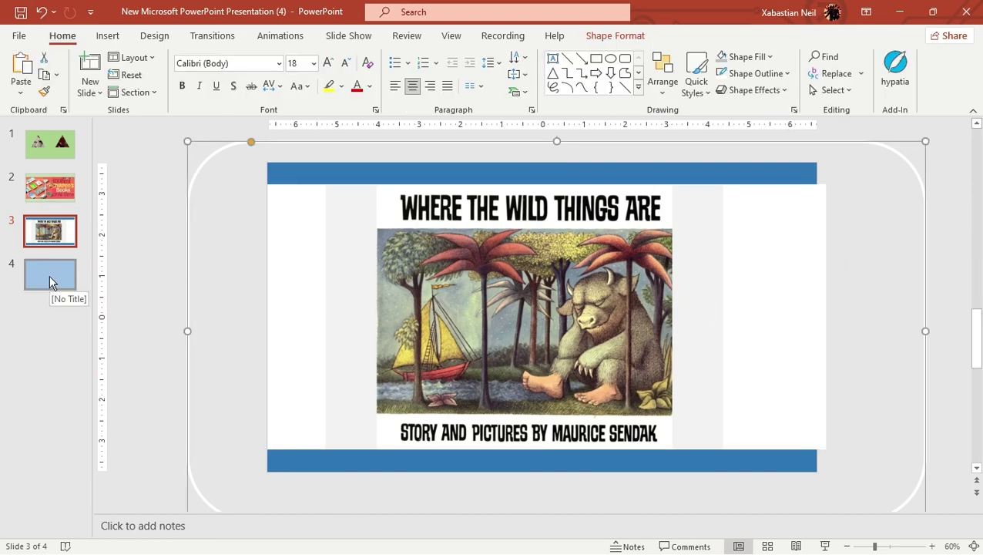
- Slide the cover picture right until its right edge snaps to the blue bar's edge
left_click(49, 185)
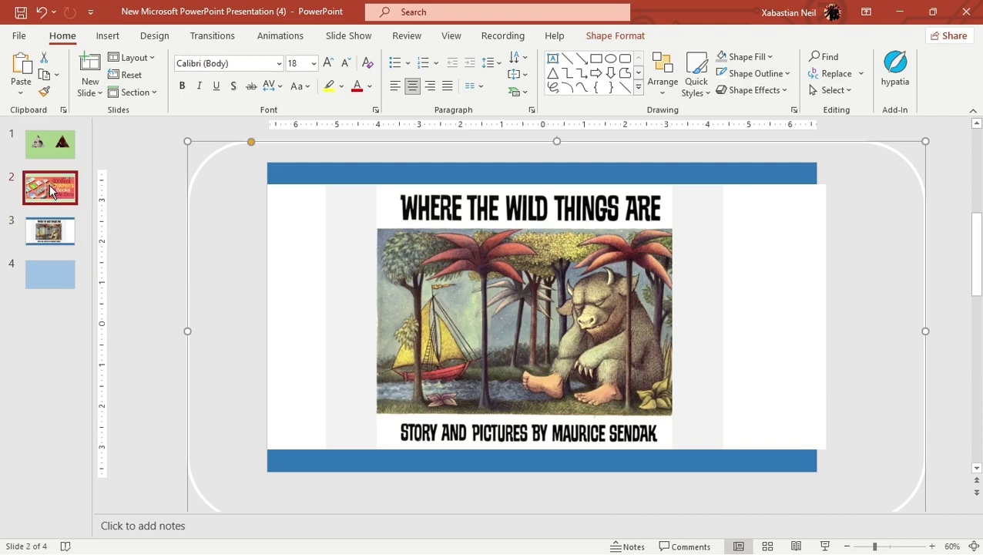
left_click(51, 233)
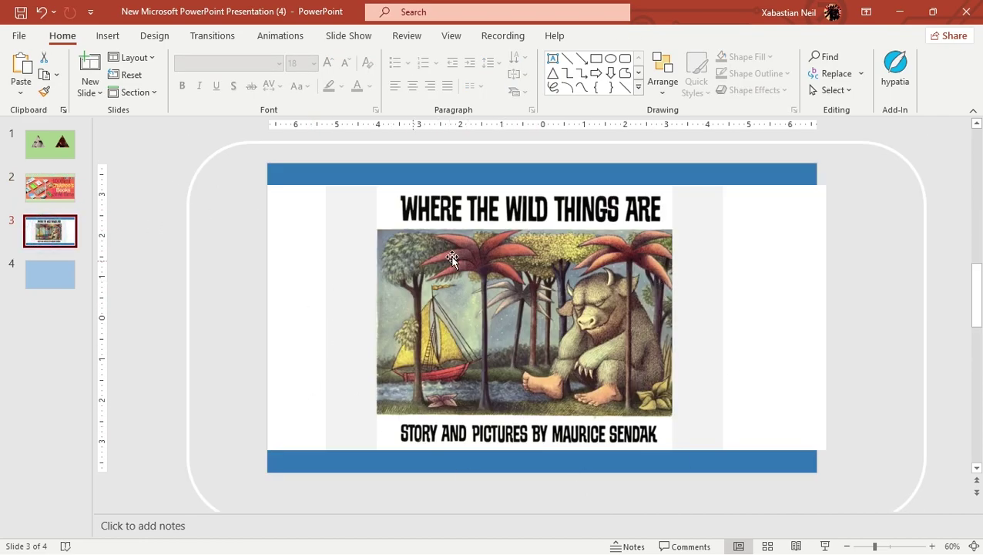
left_click_drag(650, 324, 531, 304)
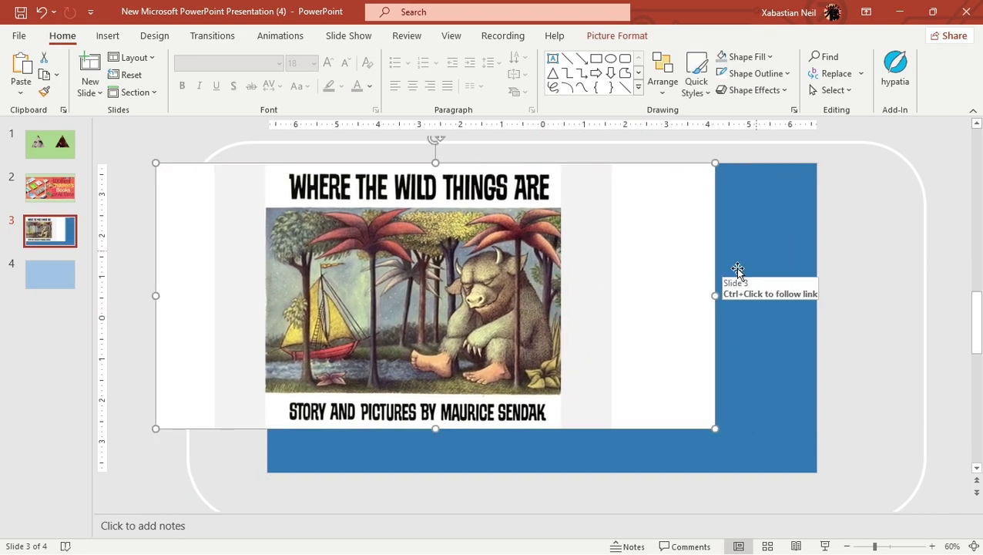
left_click_drag(566, 263, 677, 263)
left_click_drag(693, 319, 685, 310)
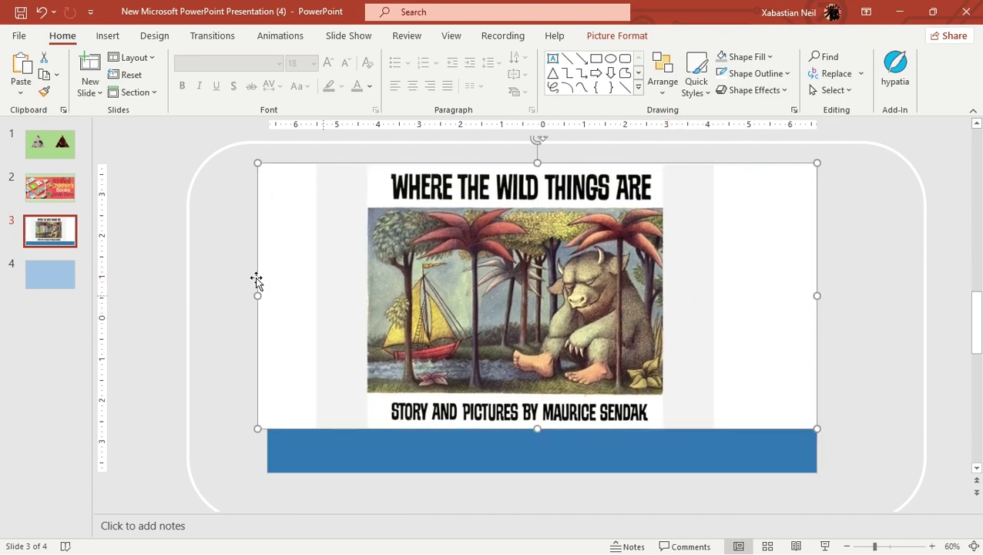
left_click(68, 267)
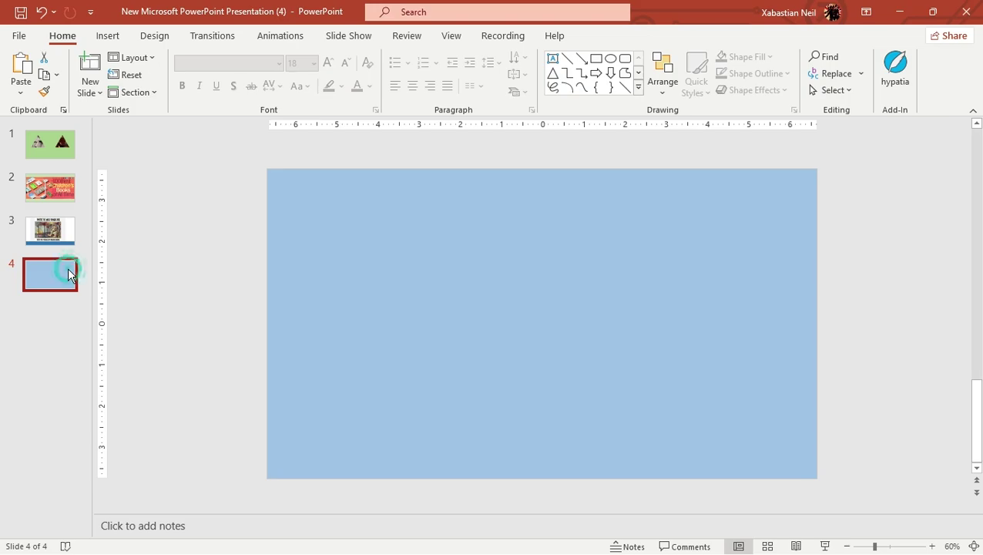
- Return to slide 1's triangle pictures, then bring Opera's children's books page forward
left_click(57, 153)
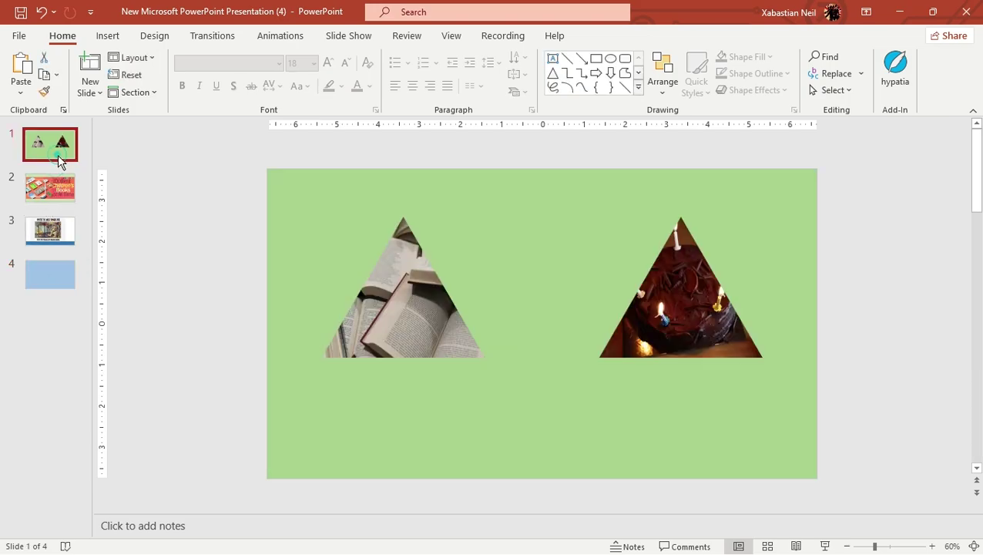
right_click(683, 314)
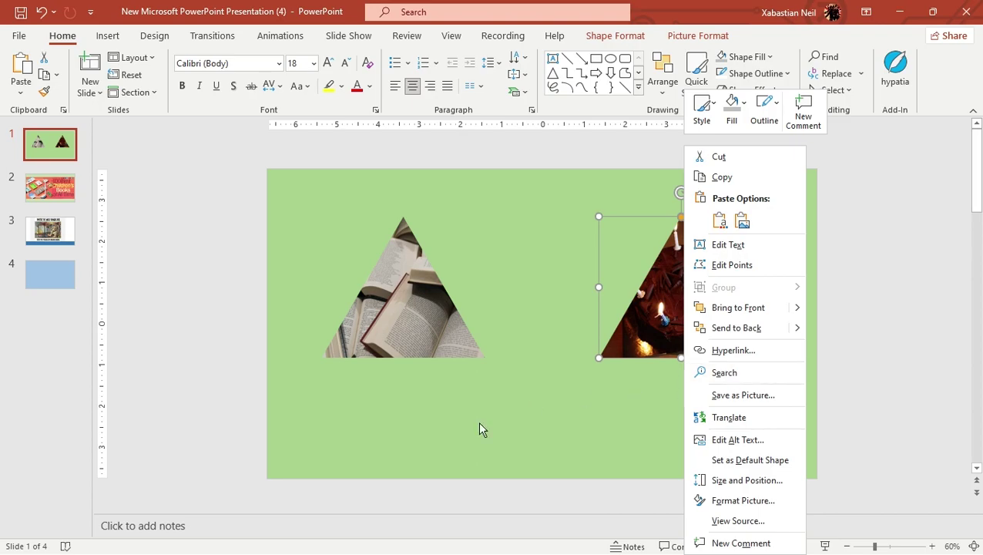
key("super")
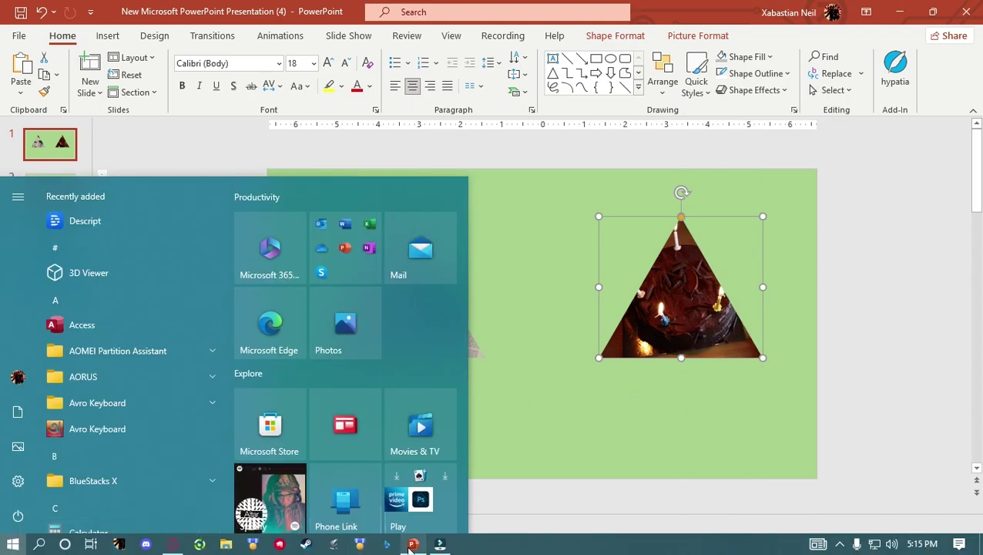
mouse_move(173, 543)
left_click(196, 485)
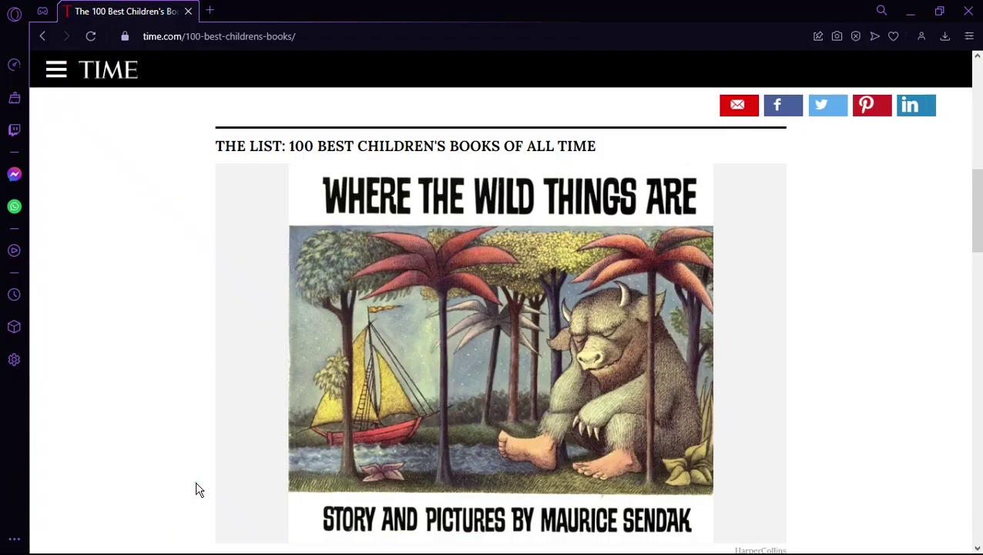
- Go back to Google, replace 'kids books' with 'cakes', and search
left_click(43, 36)
left_click_drag(274, 74, 67, 71)
type("cakes")
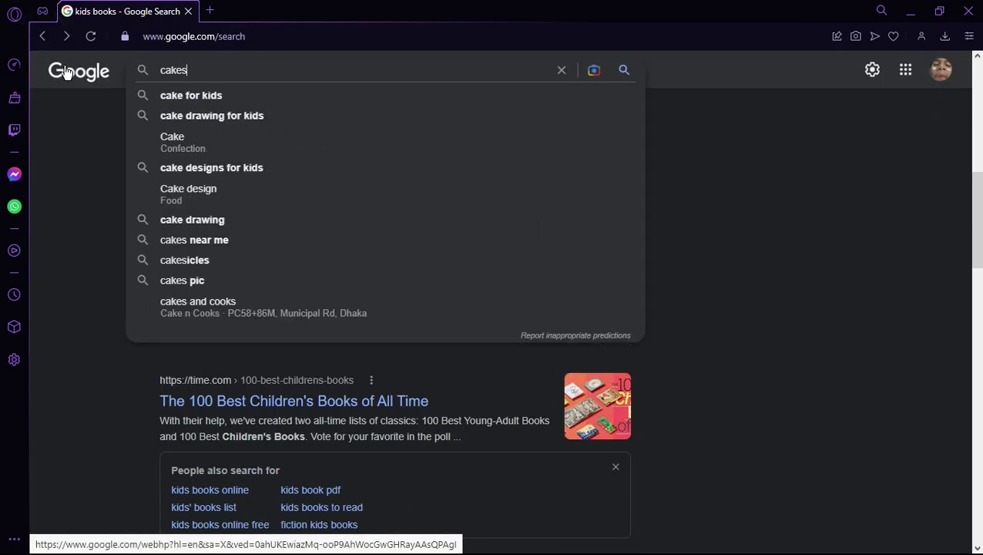
key("Return")
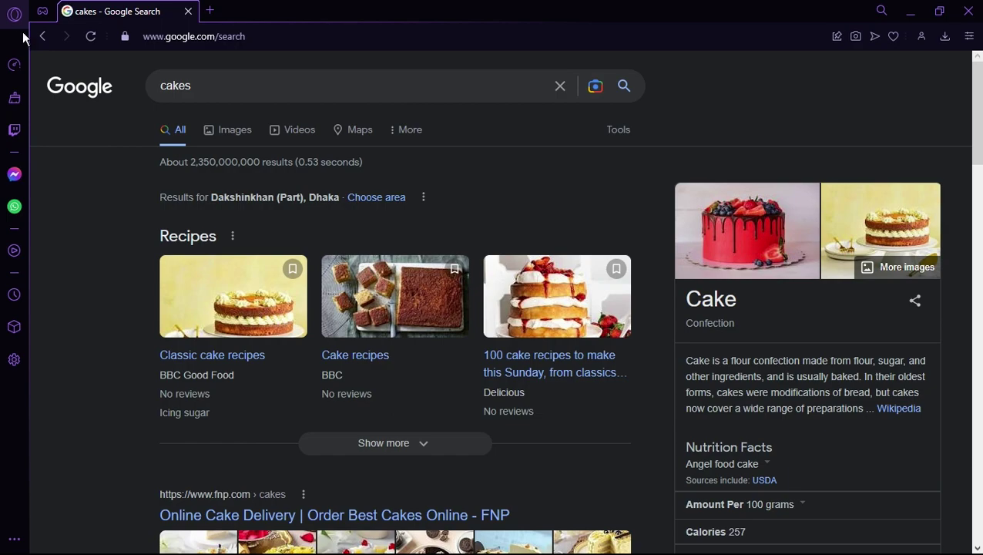
scroll(240, 177, "down", 2)
scroll(178, 368, "down", 1)
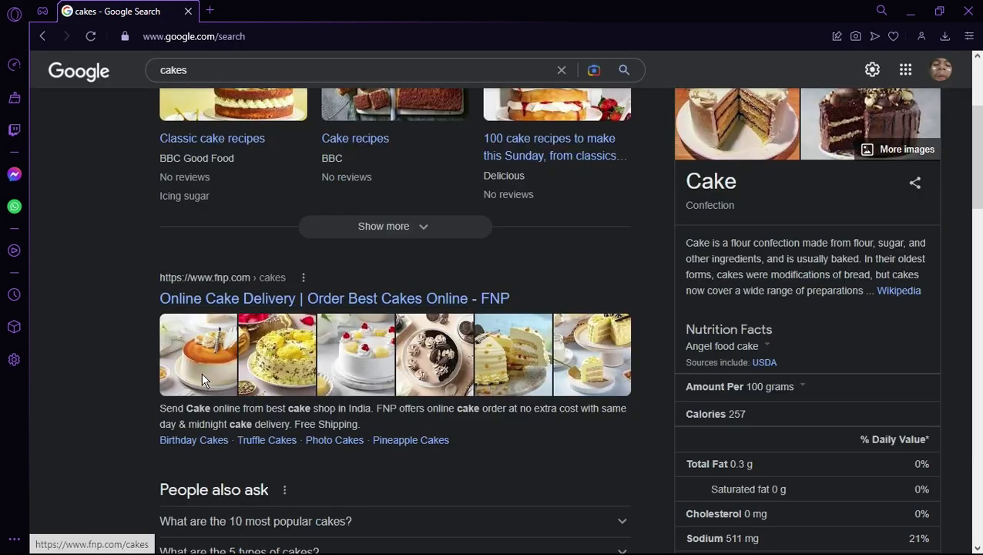
scroll(336, 397, "down", 5)
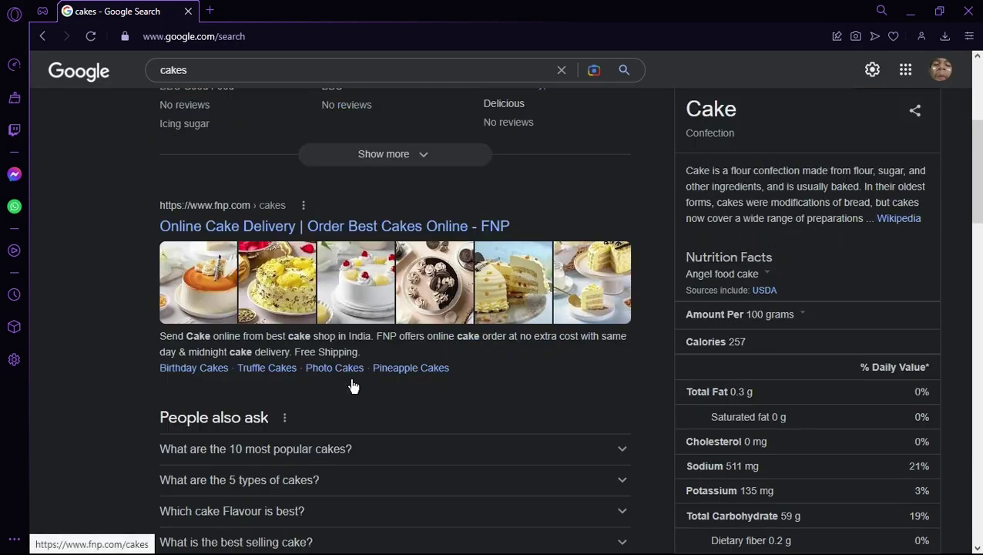
scroll(336, 399, "down", 1)
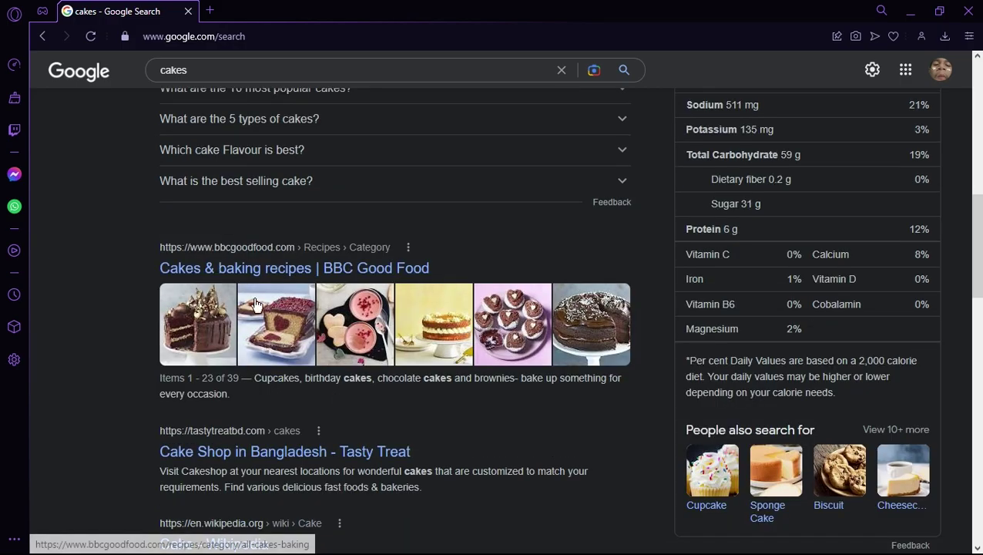
scroll(210, 295, "down", 3)
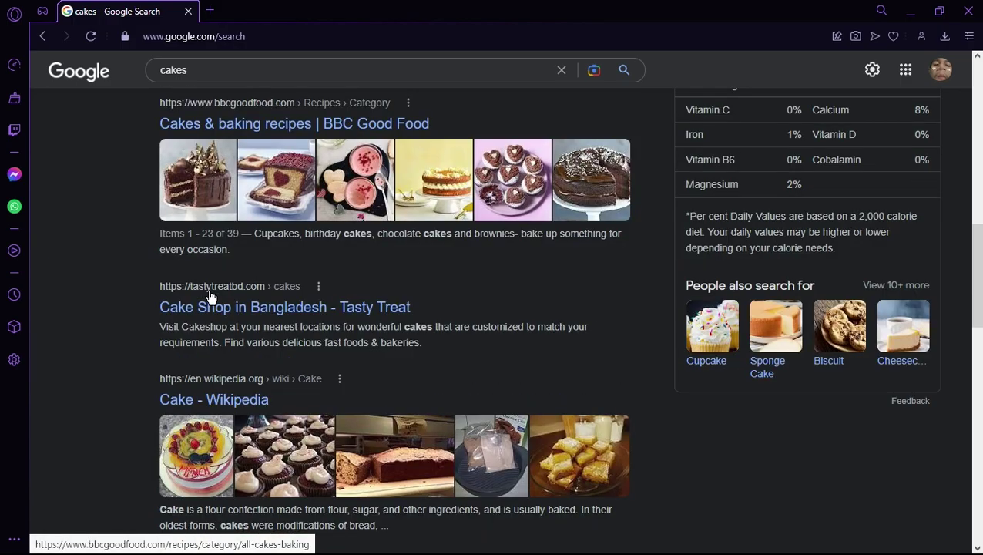
scroll(274, 202, "up", 5)
scroll(230, 185, "down", 2)
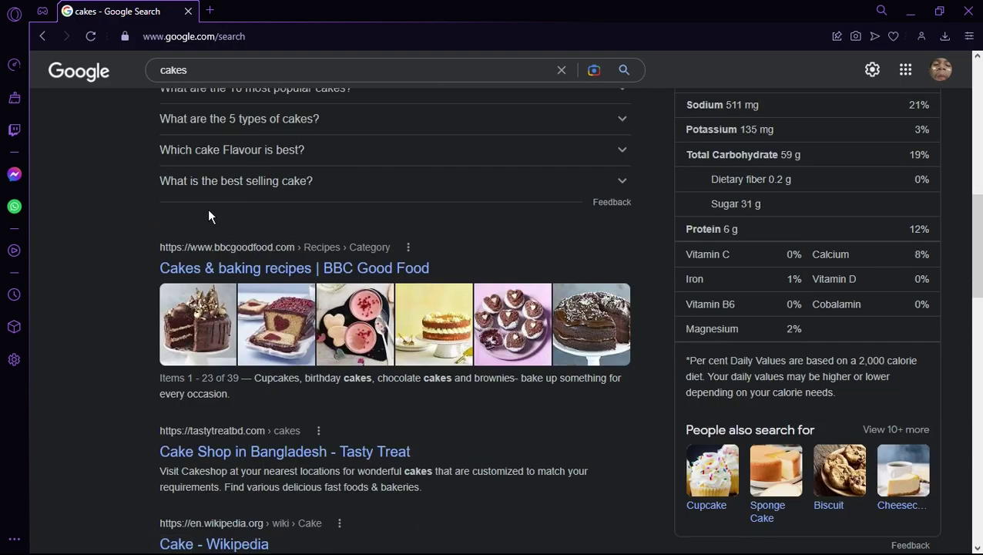
- Open the BBC Good Food Cakes & Baking result and accept its privacy consent prompt
left_click(275, 270)
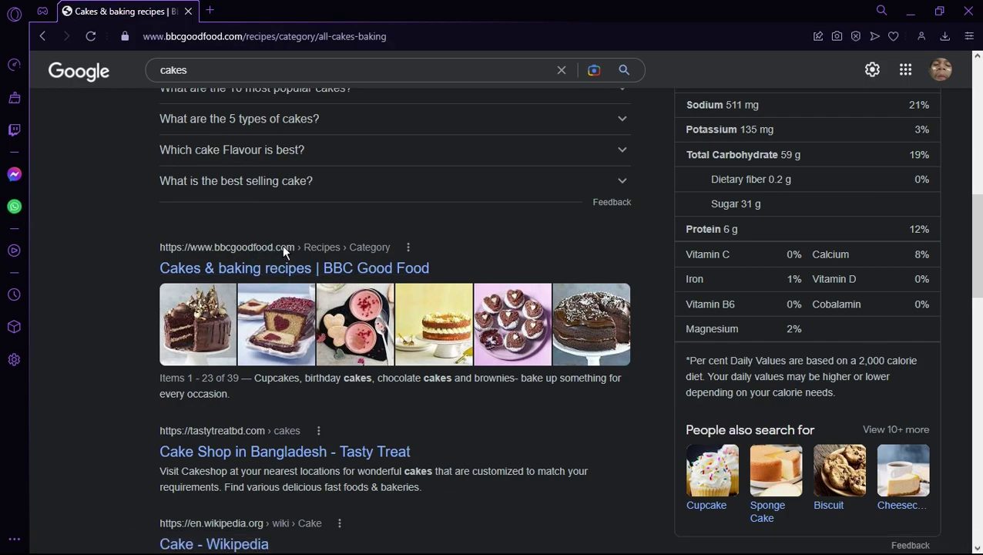
scroll(281, 253, "down", 5)
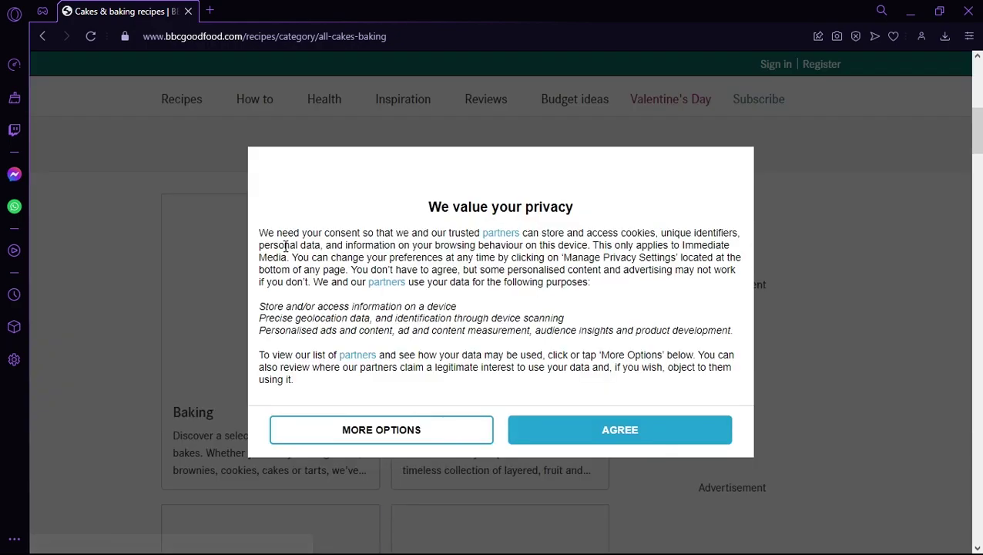
left_click(433, 424)
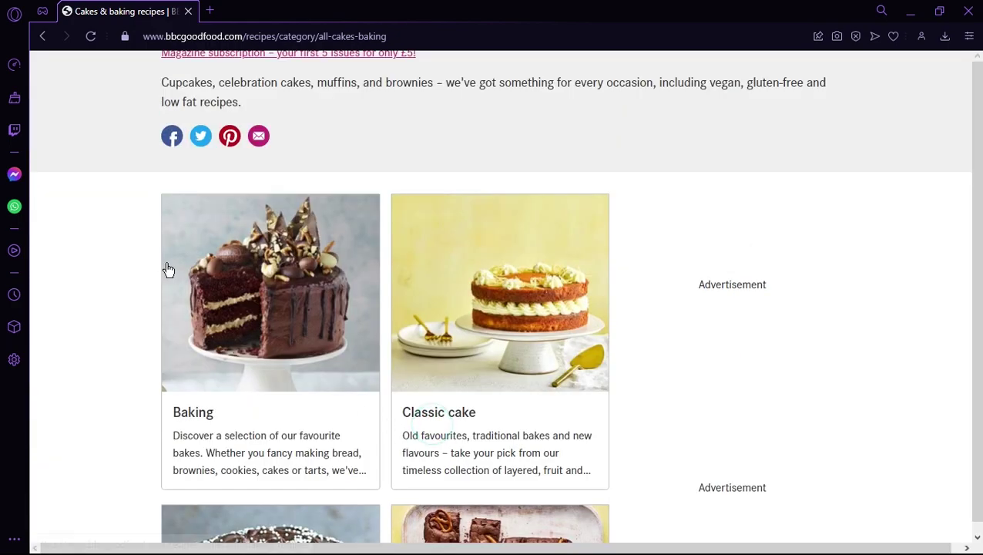
key("ctrl+minus")
key("ctrl+minus")
key("ctrl+minus")
key("ctrl+minus")
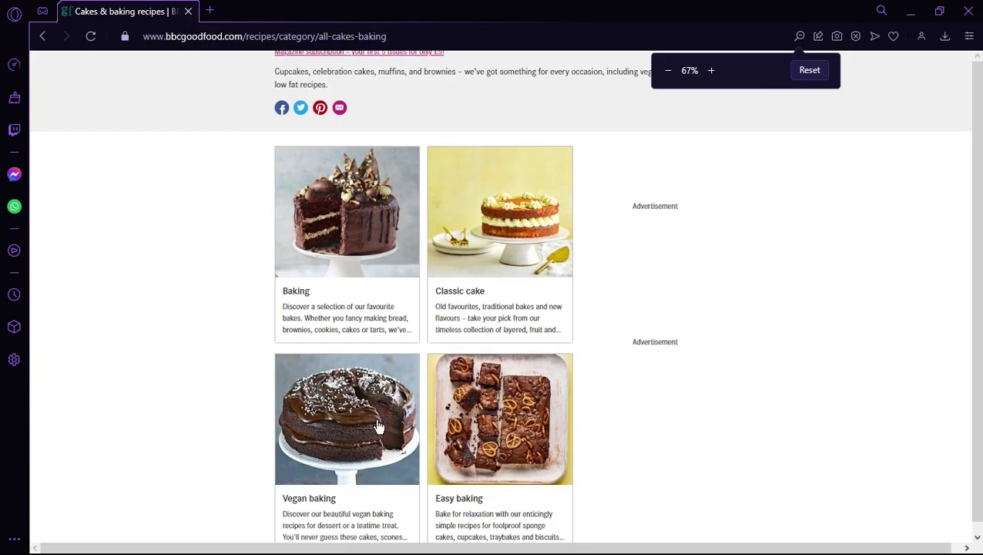
key("ctrl+minus")
left_click(505, 405)
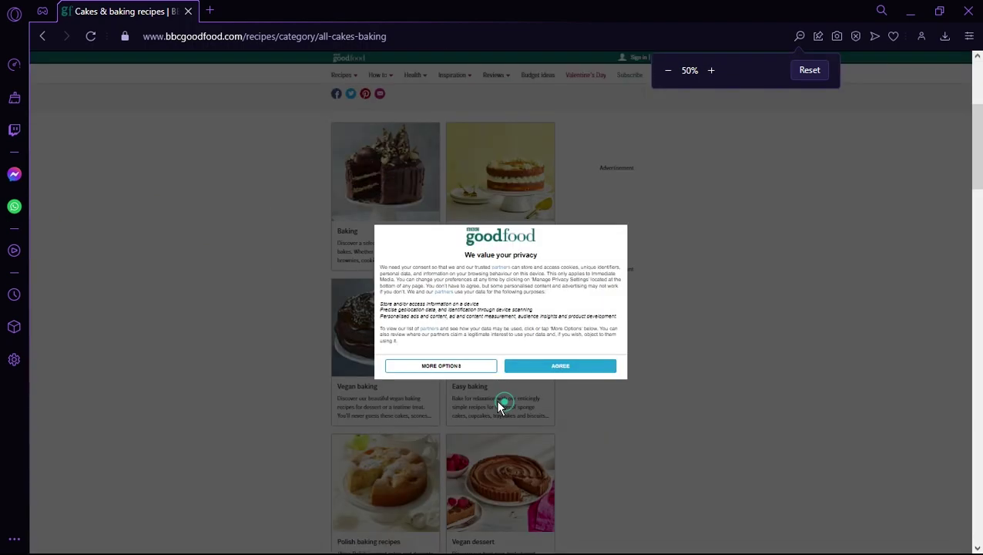
left_click(524, 368)
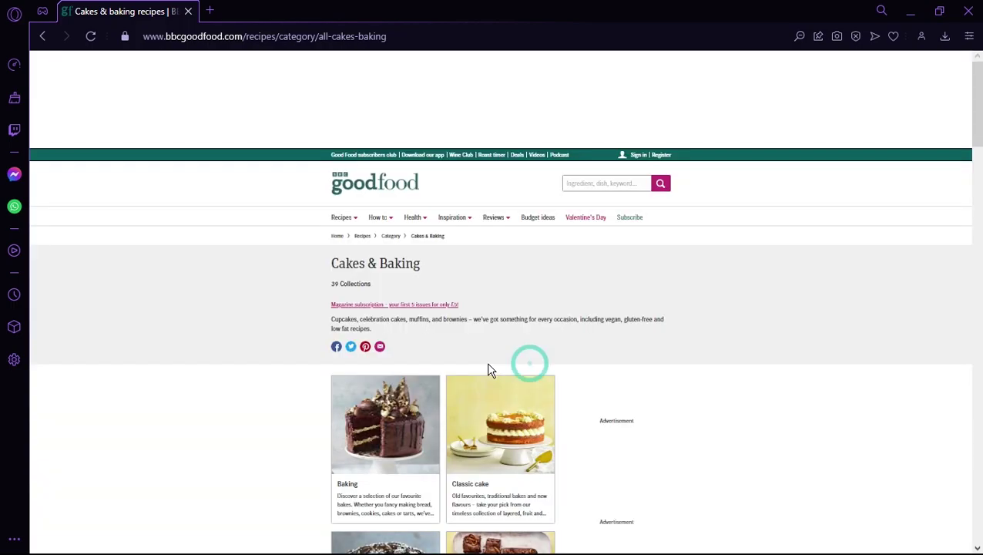
- Set the page zoom to 50% and scroll to the Baking, Classic cake, Vegan and Easy baking cards
key("ctrl+minus")
scroll(489, 367, "down", 2)
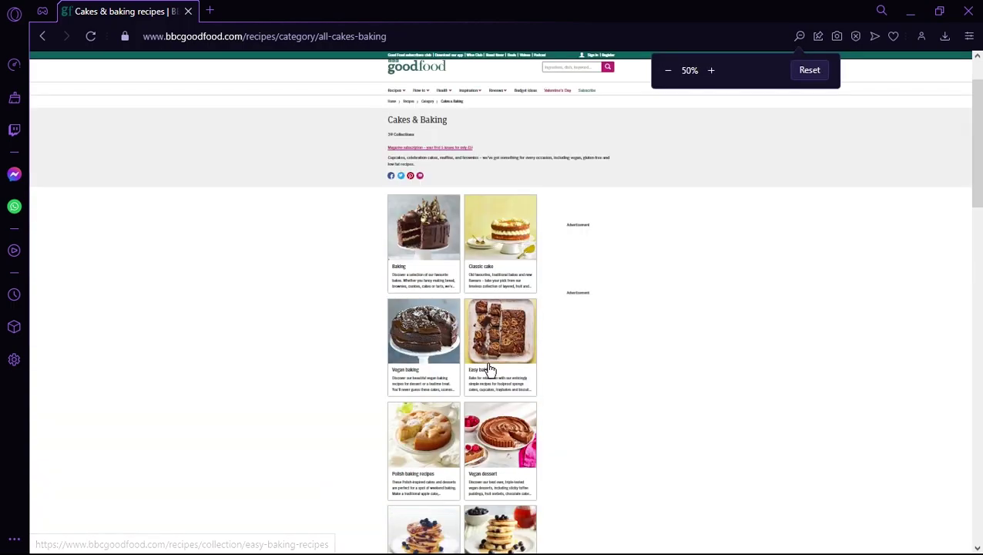
key("ctrl+plus")
scroll(499, 368, "down", 1)
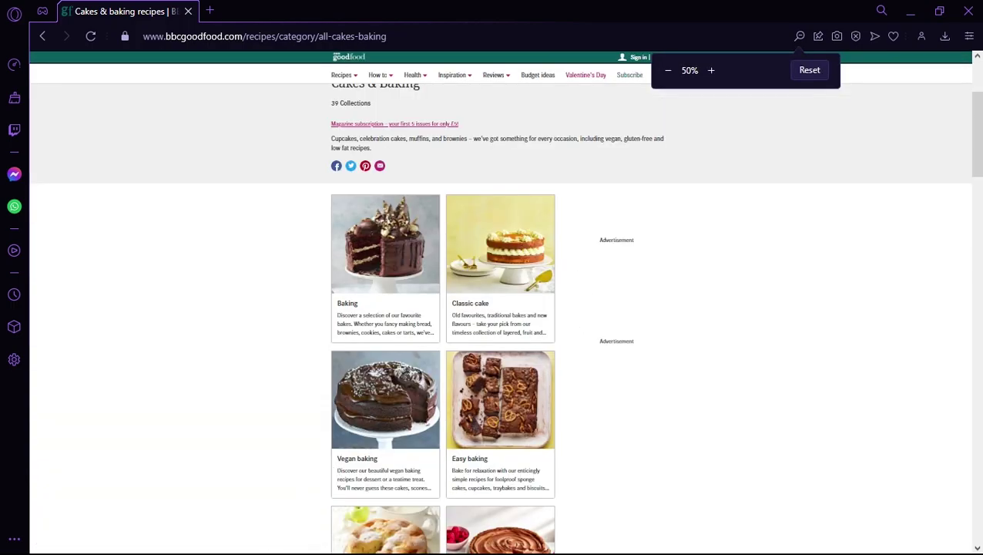
scroll(407, 435, "down", 1)
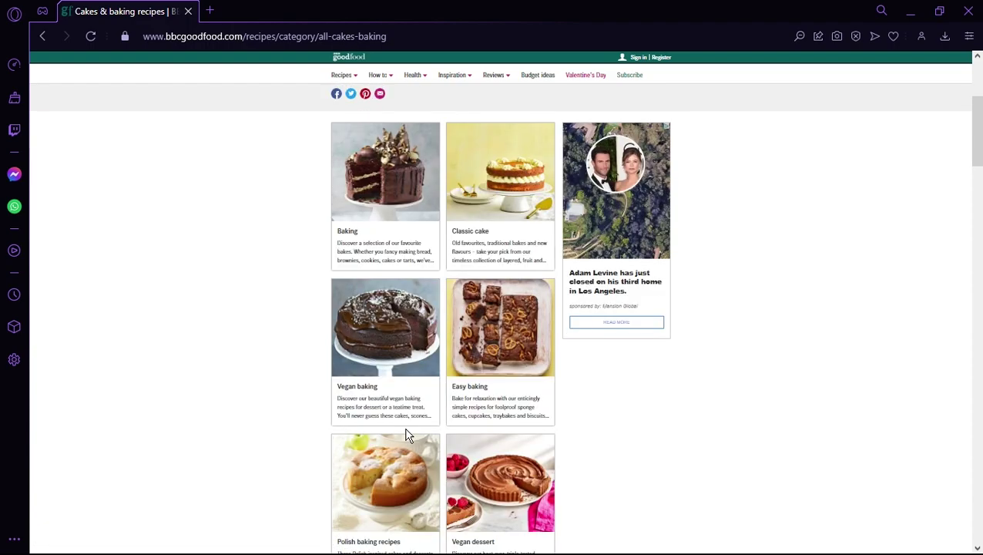
scroll(408, 435, "down", 1)
scroll(405, 432, "up", 1)
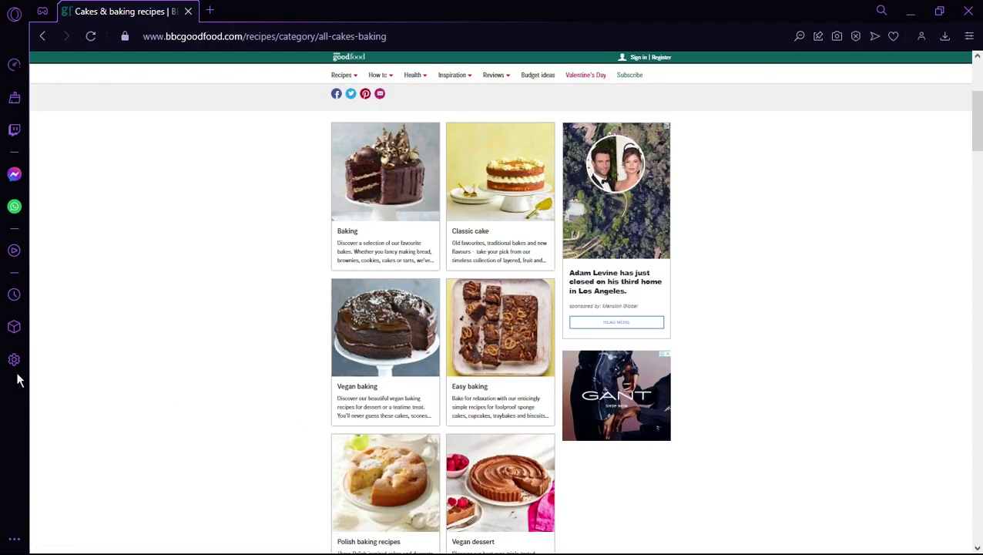
key("super")
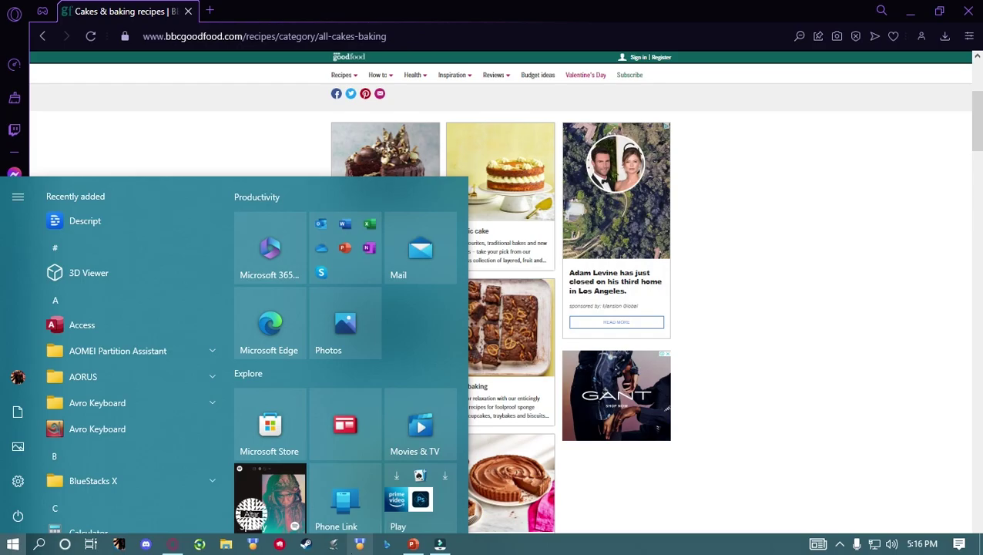
- Back in PowerPoint, screen-clip the four BBC Good Food cake cards onto slide 1
left_click(408, 539)
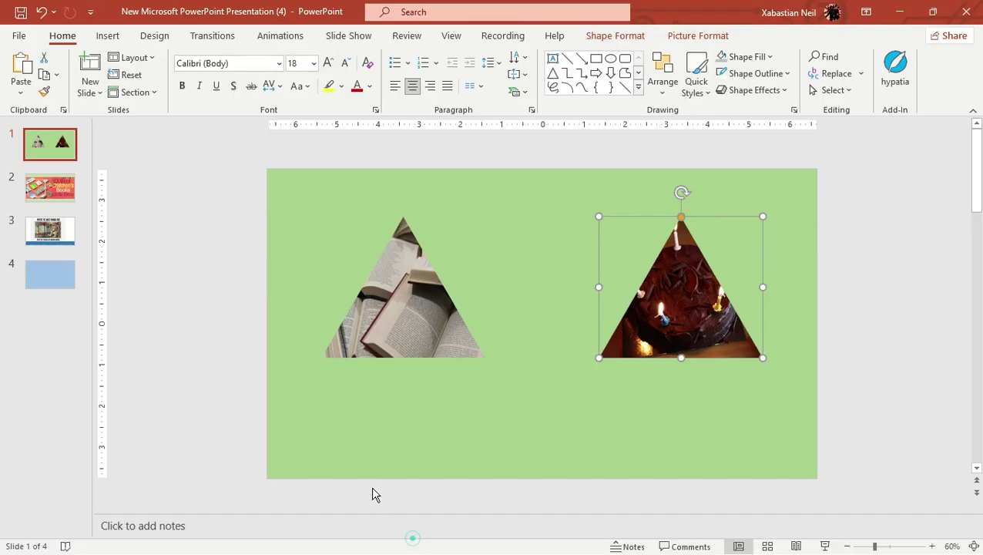
right_click(695, 290)
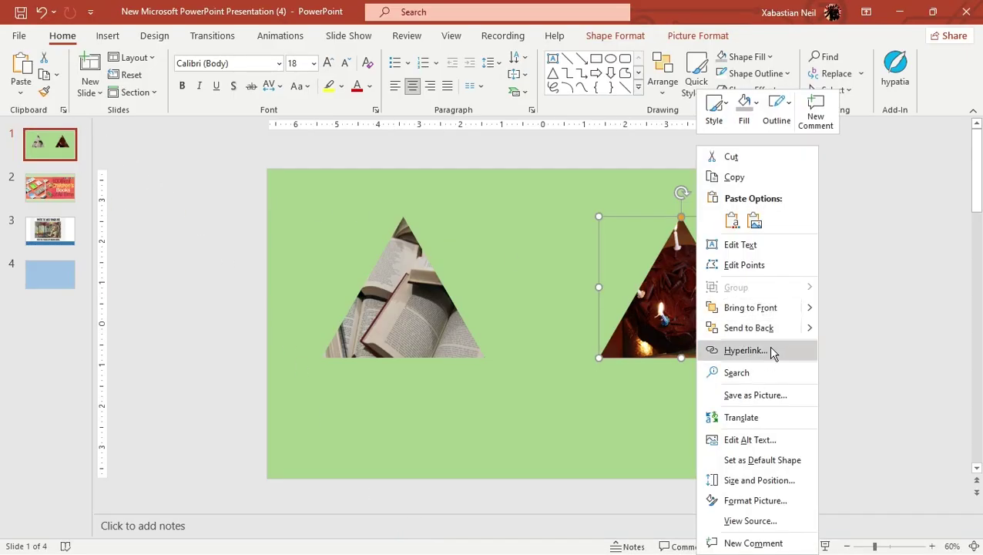
left_click(77, 297)
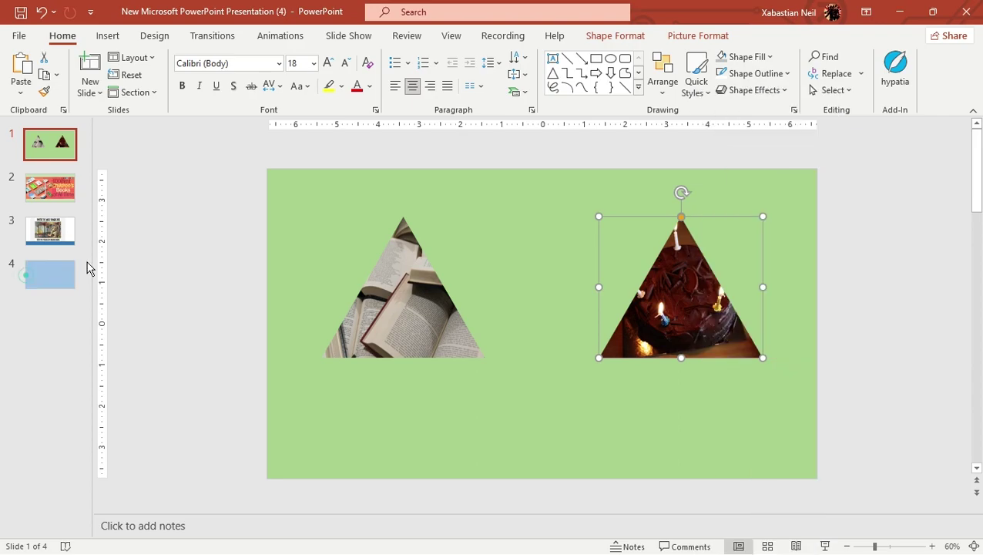
left_click(111, 36)
left_click(174, 63)
left_click(179, 187)
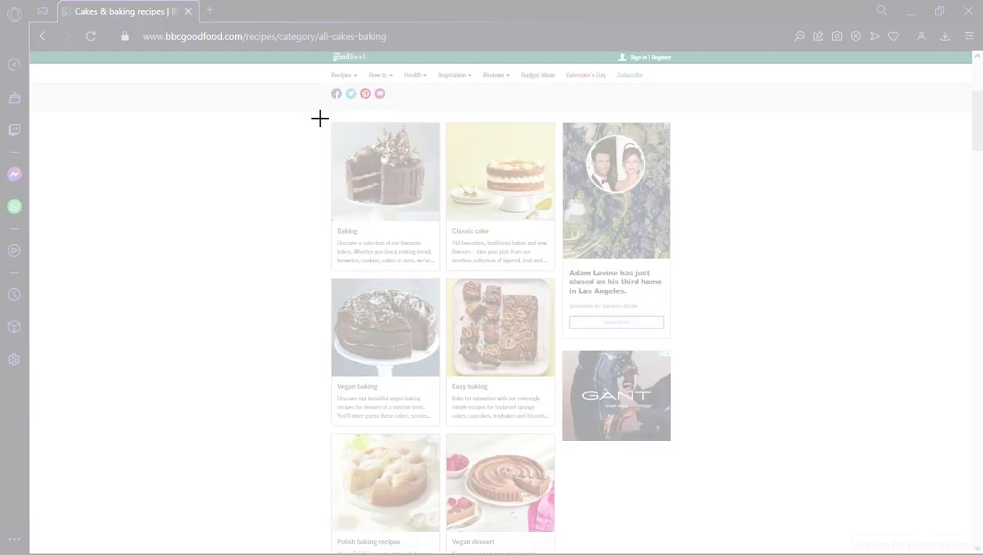
left_click_drag(312, 117, 563, 430)
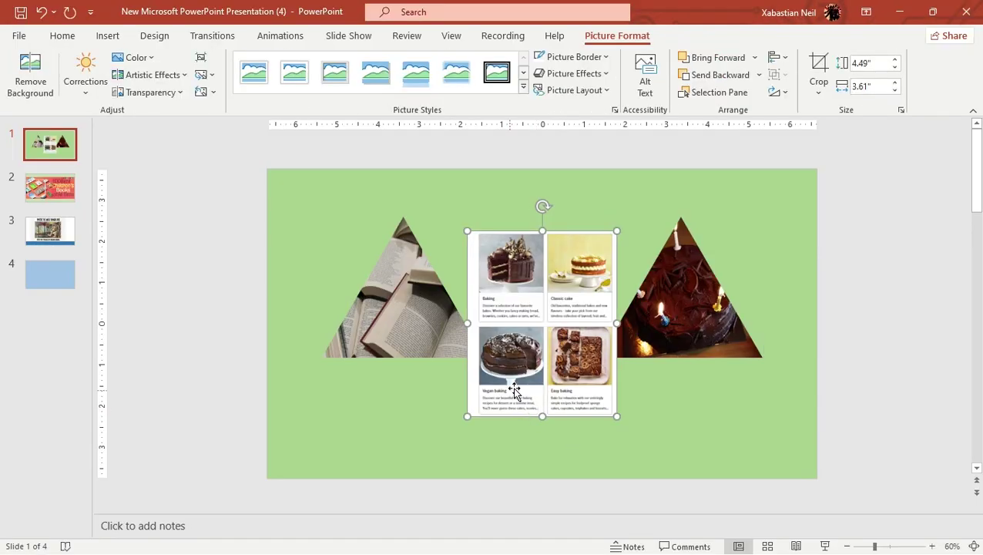
- Move the cake-cards picture from slide 1 to slide 4 by copying, deleting and pasting it
right_click(533, 350)
left_click(573, 77)
key("Delete")
left_click(47, 259)
left_click(55, 281)
right_click(352, 260)
left_click(405, 295)
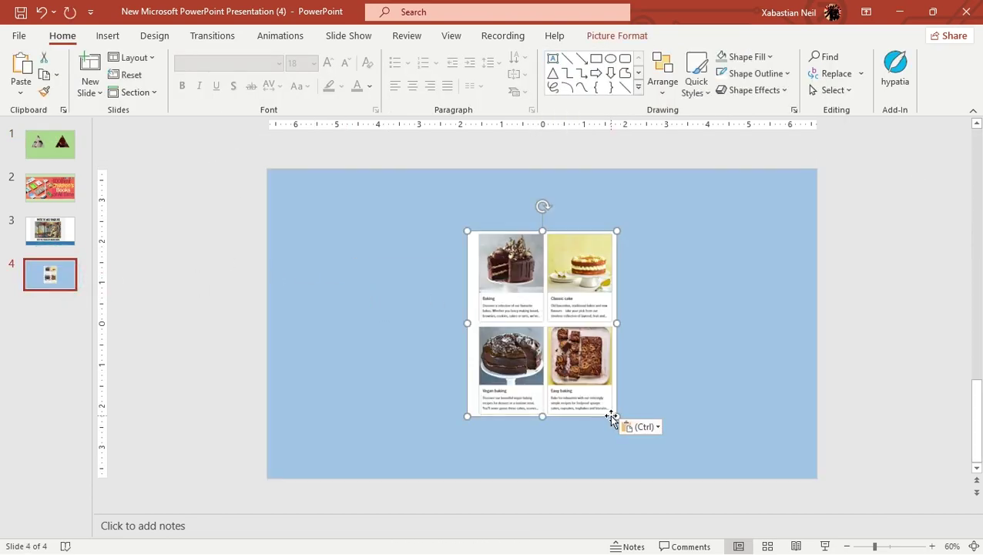
- Enlarge the cake-cards collage on slide 4 and centre it horizontally
left_click_drag(612, 415, 651, 459)
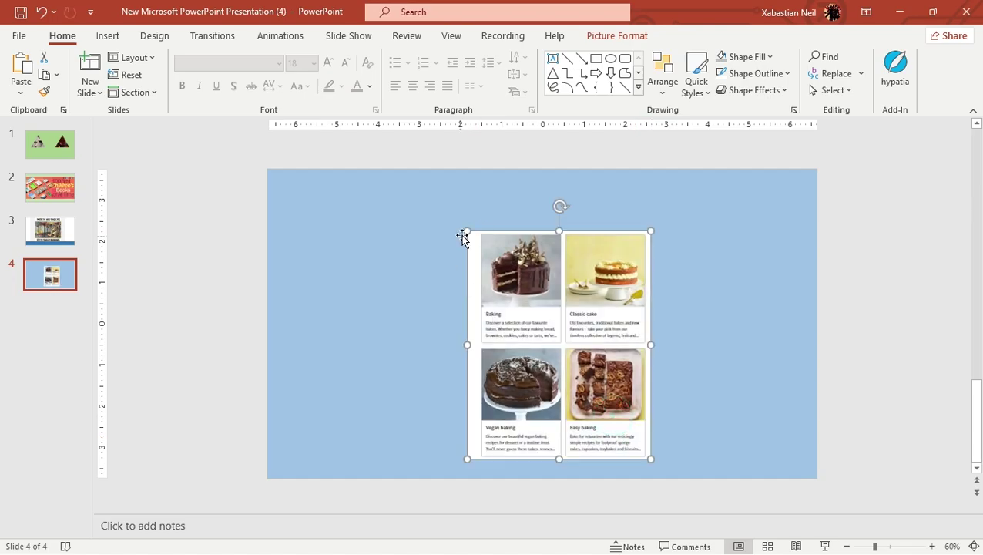
left_click_drag(465, 228, 424, 185)
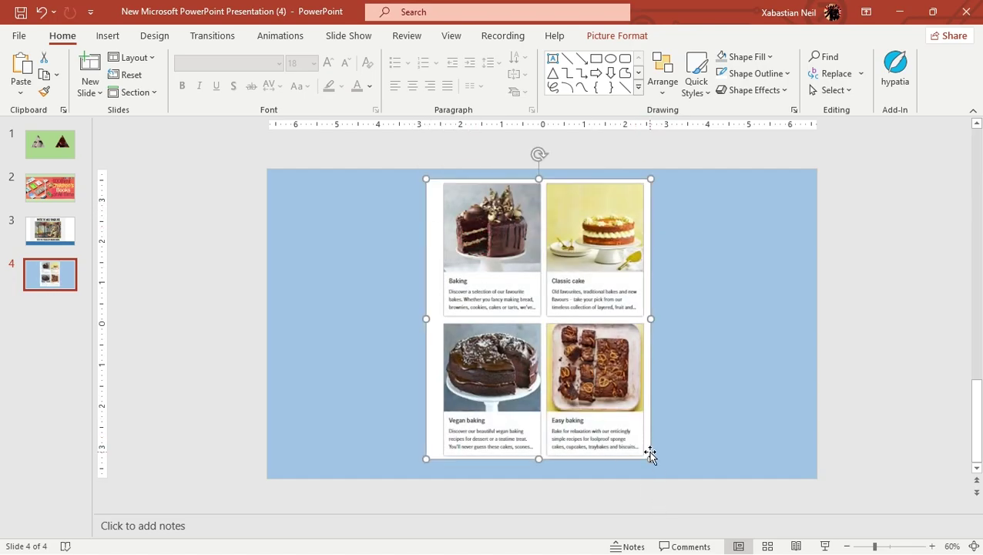
left_click_drag(651, 459, 668, 476)
left_click_drag(522, 274, 526, 274)
left_click_drag(652, 474, 658, 482)
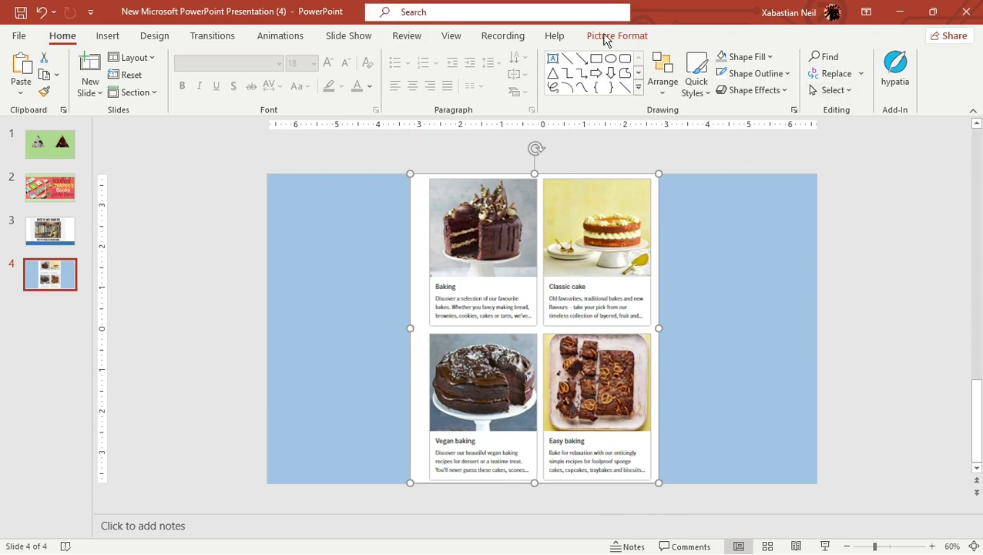
- Crop a sliver off the collage's left edge, leaving it 7.5" by 5.9"
left_click(616, 37)
left_click(819, 68)
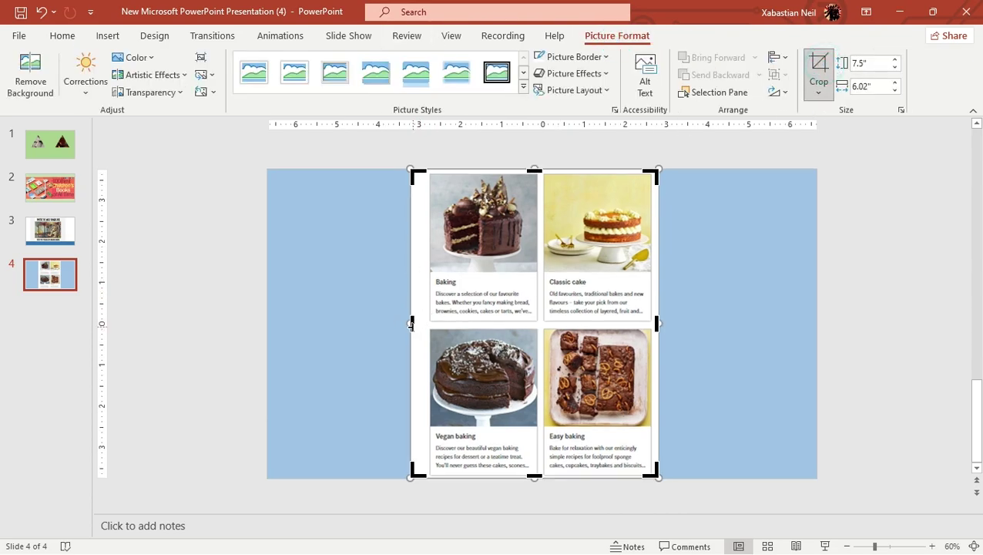
left_click_drag(411, 324, 416, 324)
left_click(757, 275)
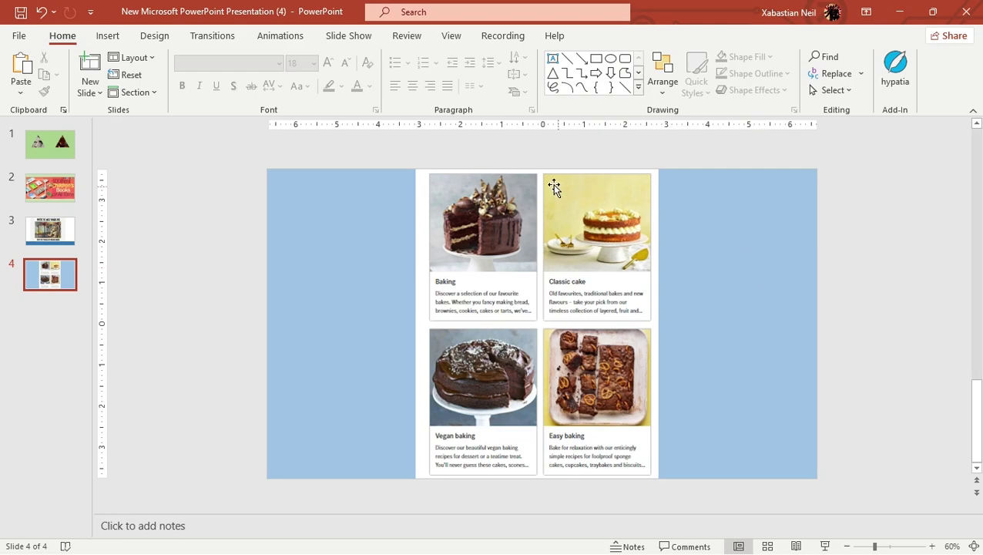
left_click(496, 239)
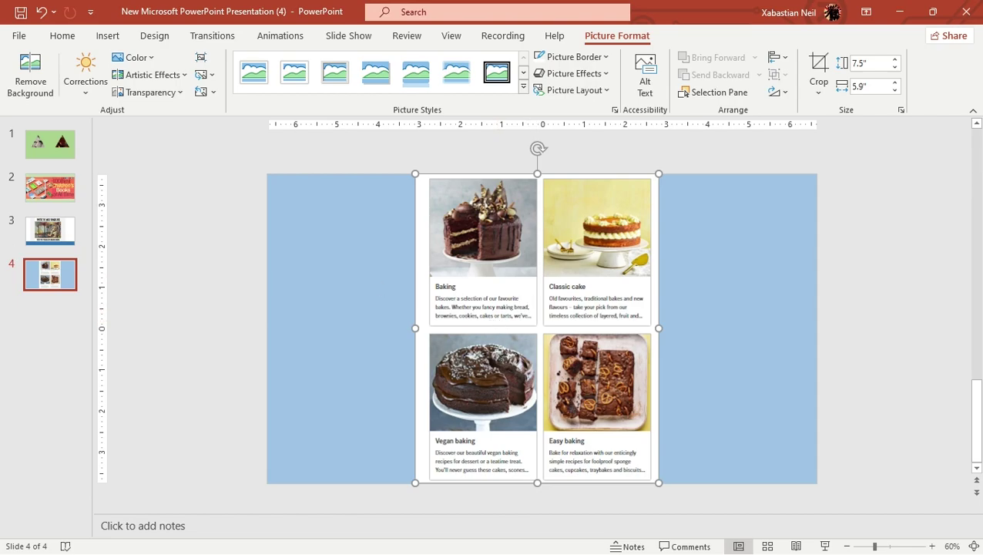
- Apply a 2-second Morph transition to slides 2, 3 and 4, leaving slide 1 without one
left_click(60, 194)
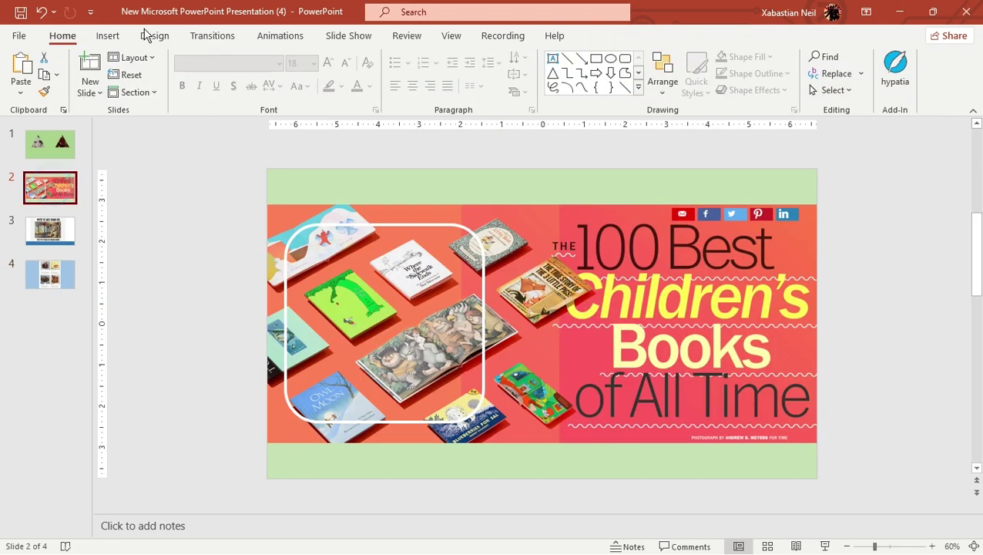
left_click(213, 36)
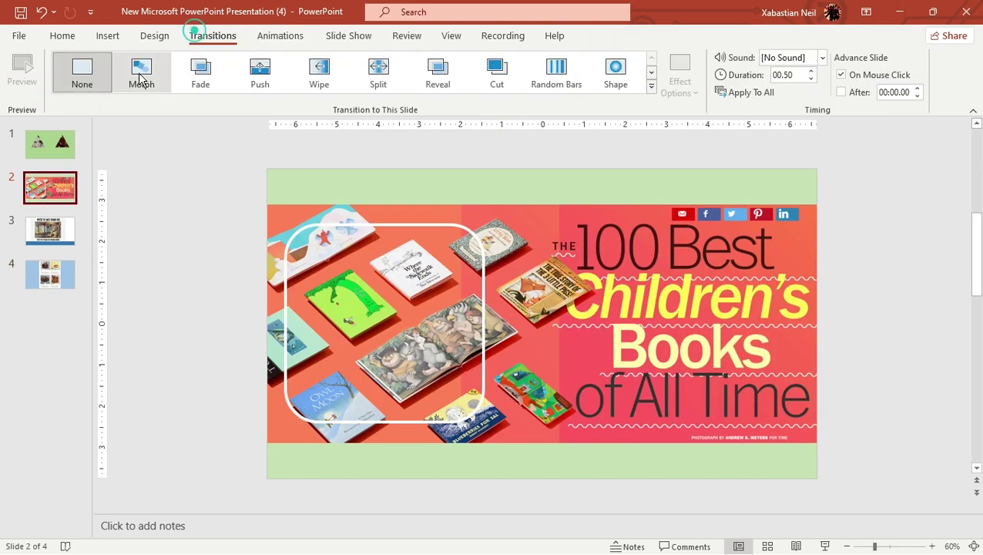
left_click(141, 70)
left_click(50, 231)
left_click(167, 77)
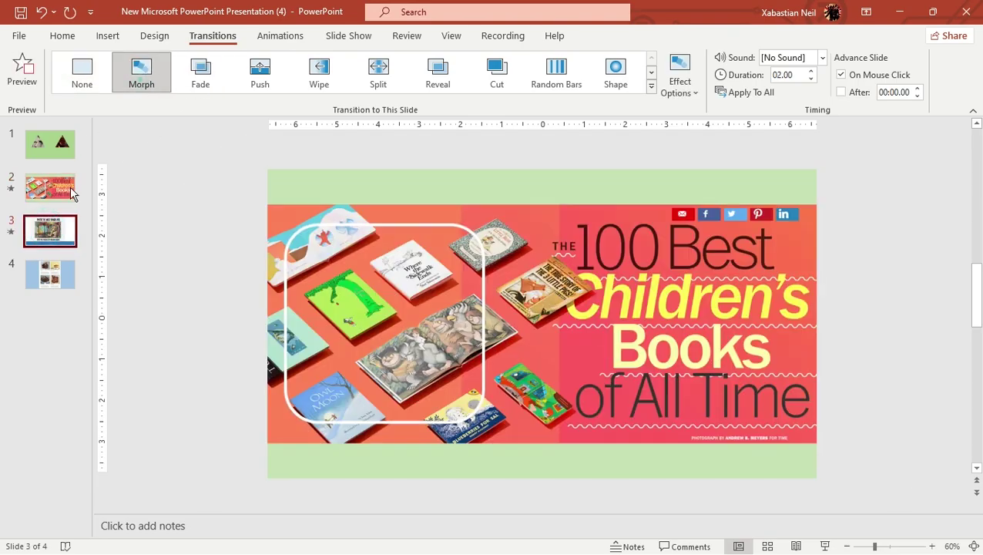
left_click(42, 268)
left_click(141, 73)
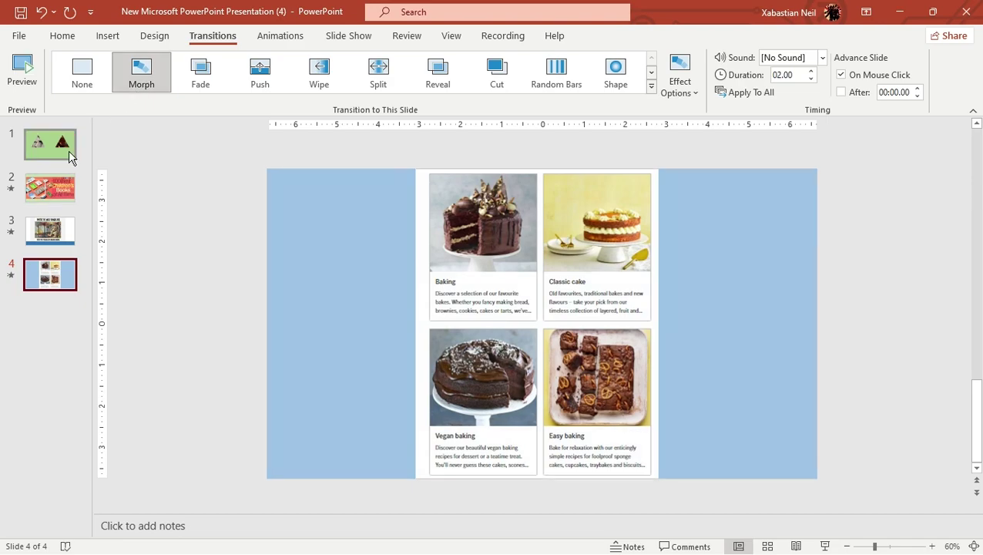
left_click(69, 154)
- Copy the chocolate cake triangle from slide 1 and paste it onto slide 4
right_click(695, 299)
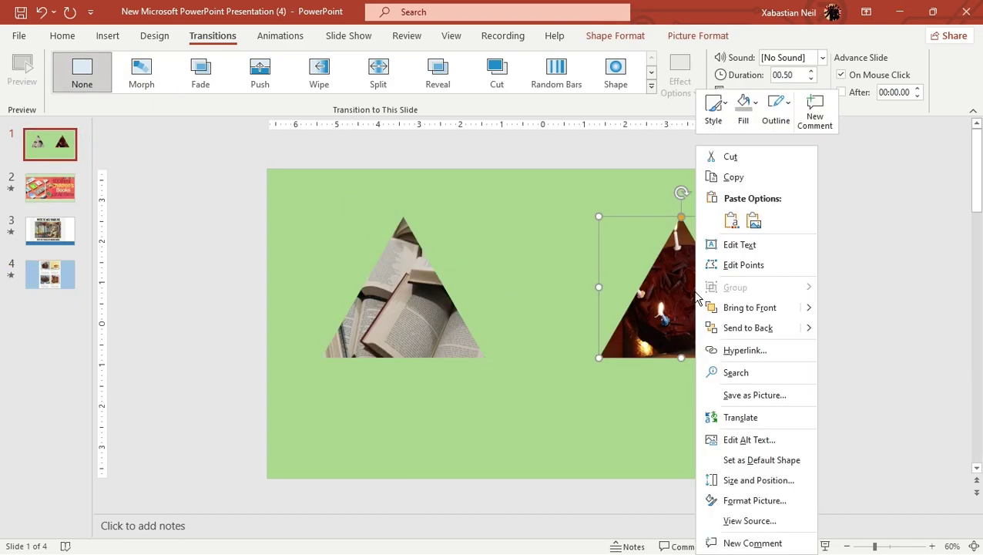
left_click(749, 179)
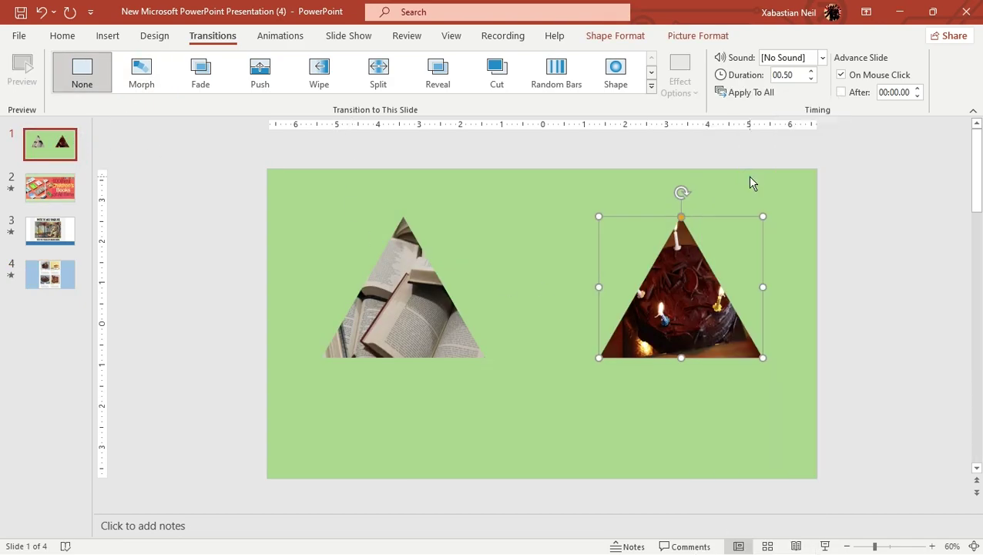
left_click(50, 273)
right_click(584, 248)
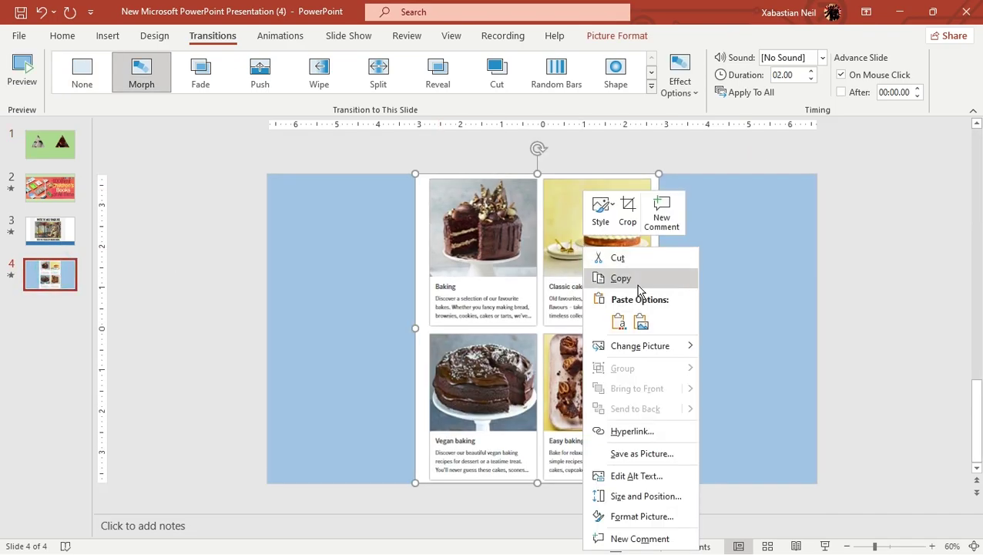
left_click(618, 322)
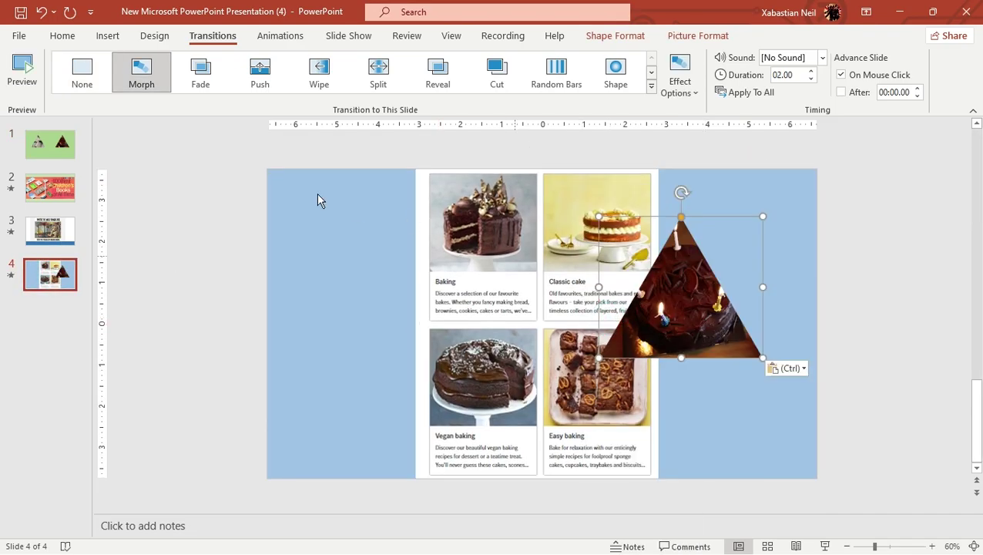
- Greatly enlarge the pasted cake triangle and place it just off slide 4's left edge
left_click_drag(678, 303, 527, 288)
left_click_drag(608, 344, 836, 548)
left_click_drag(717, 497, 631, 329)
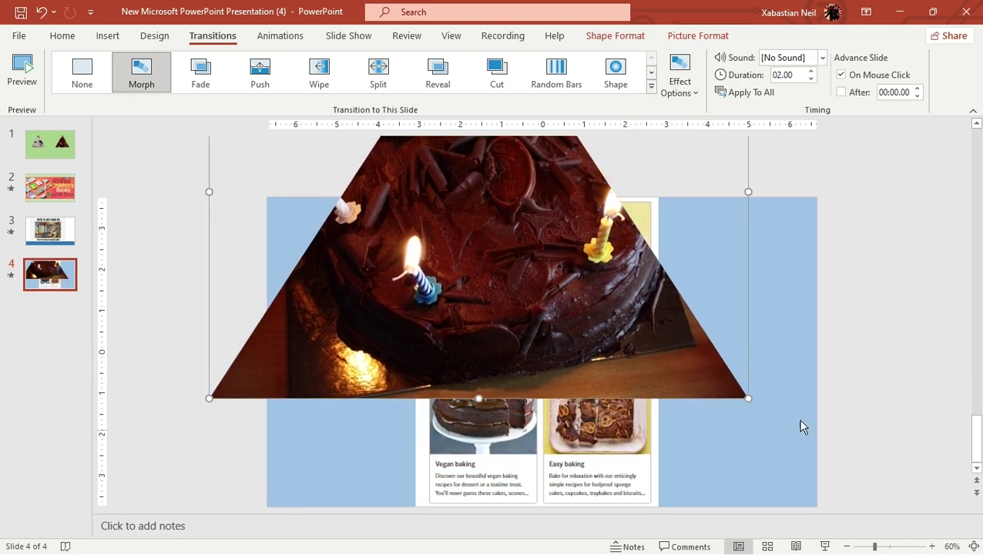
left_click_drag(750, 398, 856, 549)
left_click_drag(700, 477, 485, 453)
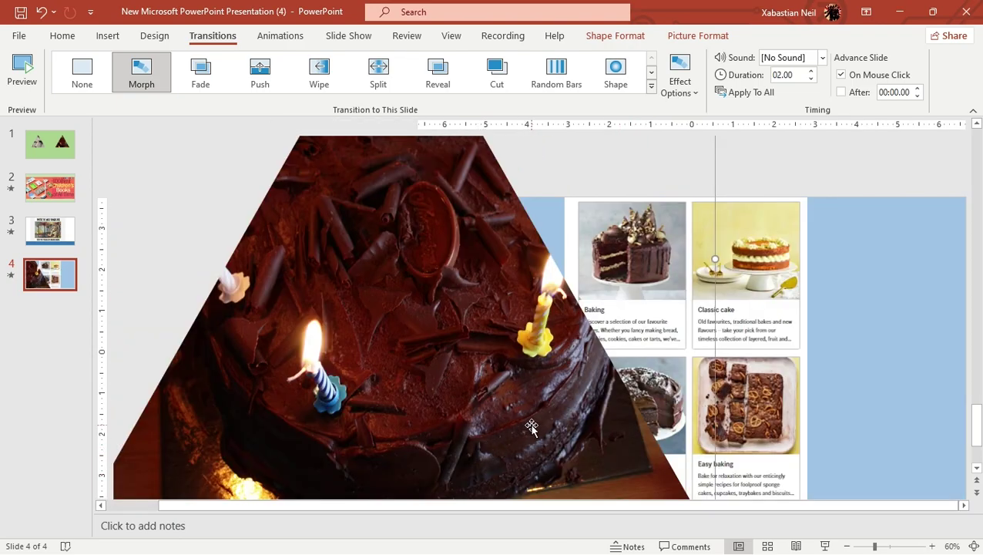
left_click_drag(531, 426, 606, 416)
scroll(606, 416, "down", 3, "ctrl")
left_click_drag(413, 406, 211, 400)
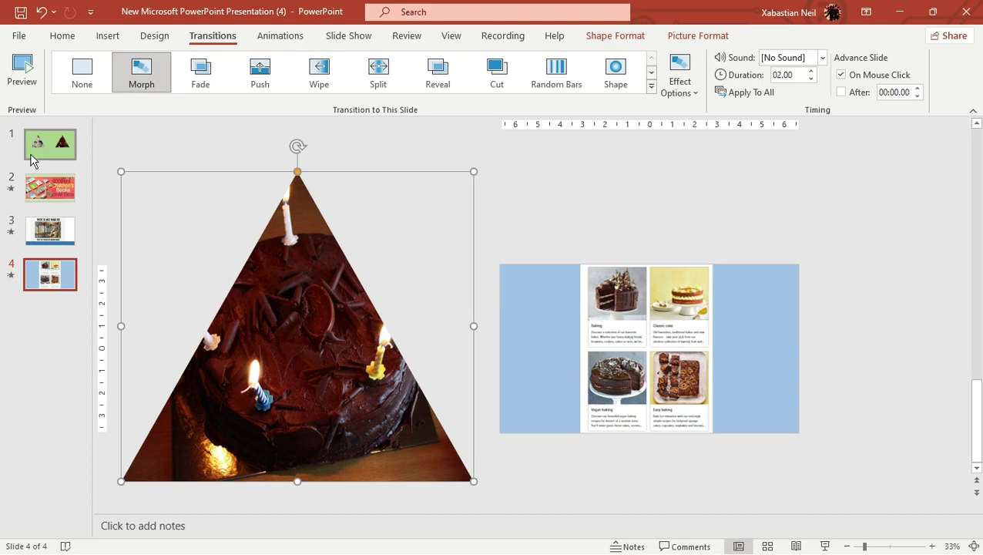
left_click(30, 152)
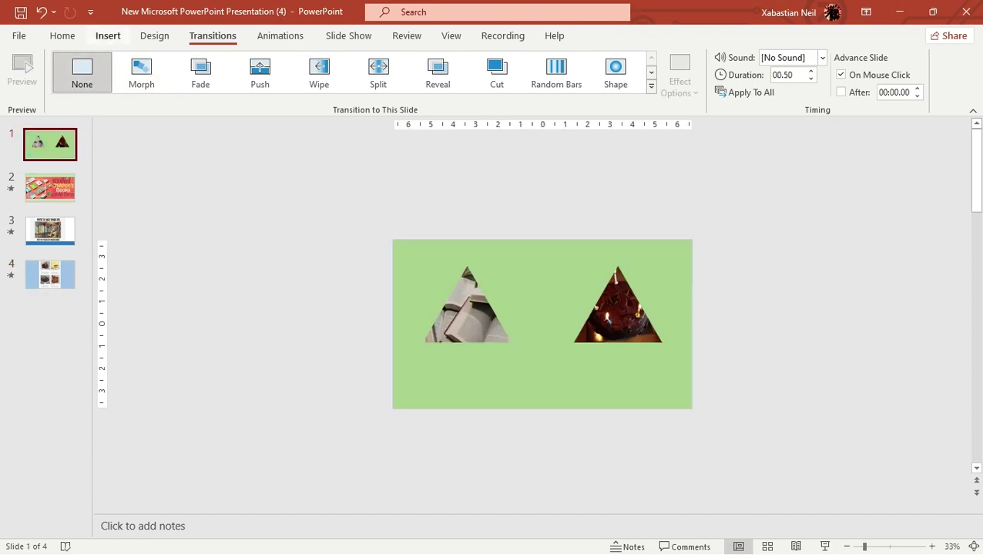
- After a quick slide show preview, hyperlink slide 1's cake triangle to '4. Slide 4'
key("F5")
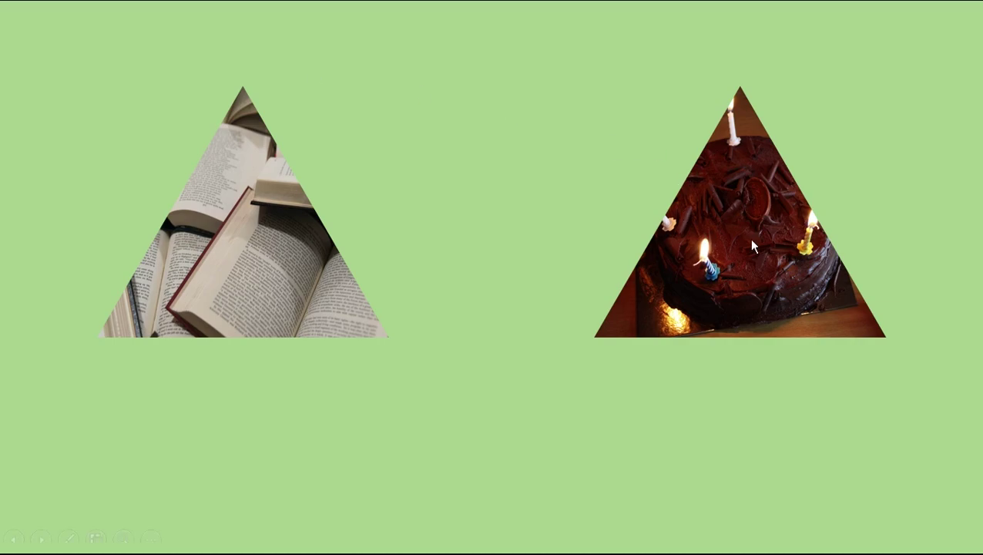
key("Escape")
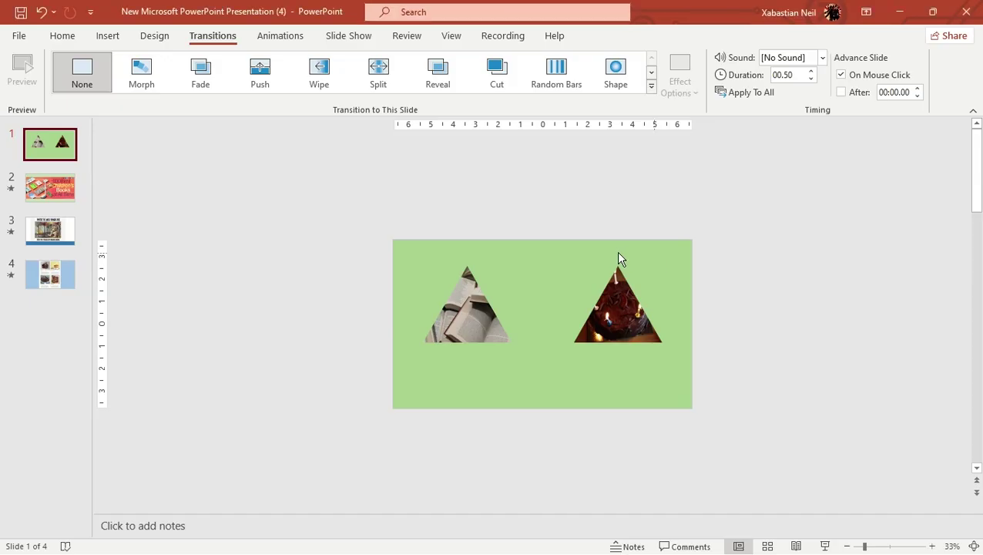
left_click(616, 330)
right_click(615, 333)
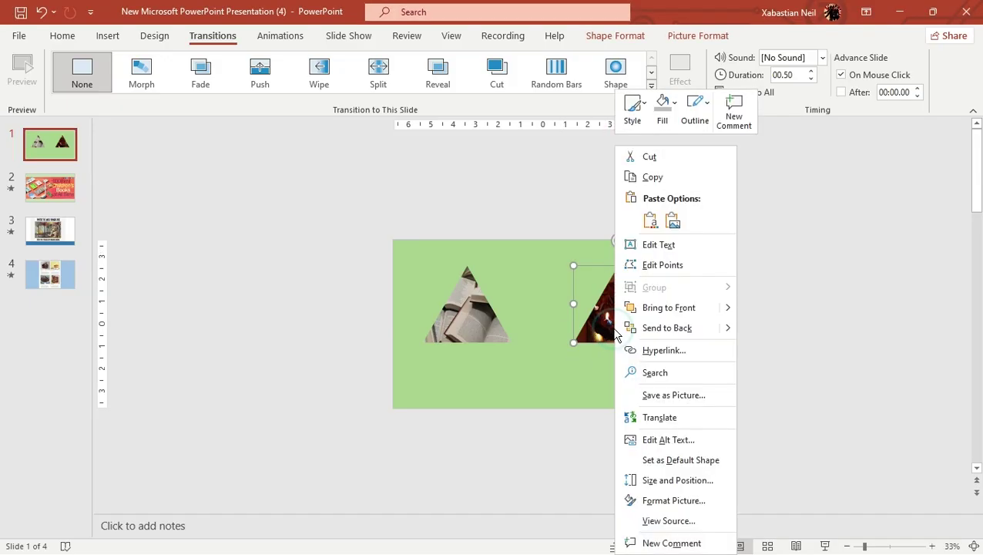
left_click(665, 351)
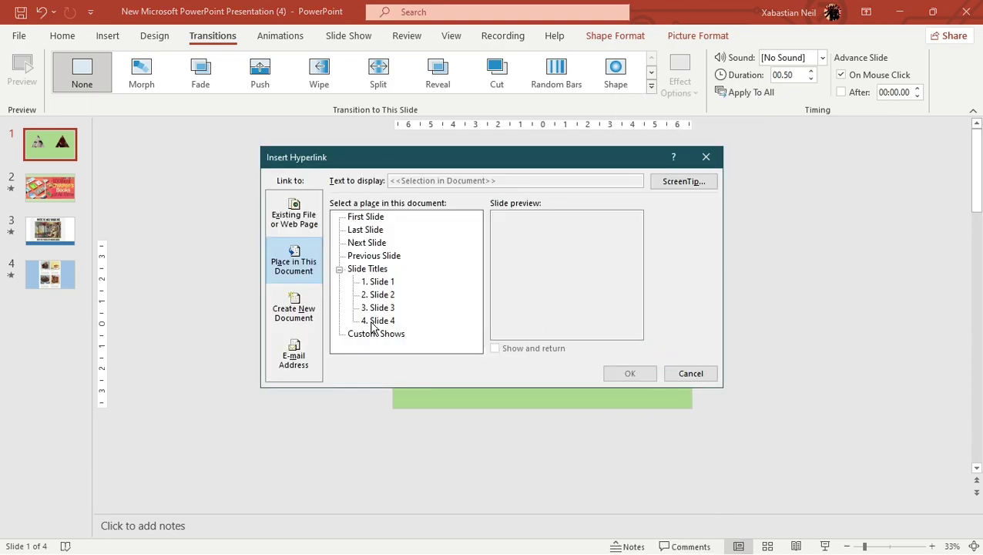
left_click(375, 322)
left_click(640, 373)
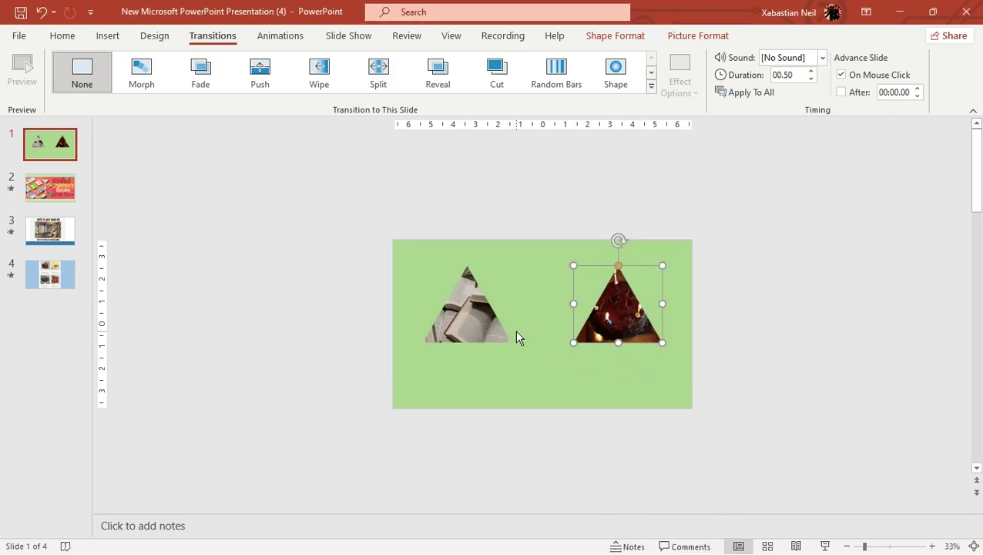
left_click(456, 316)
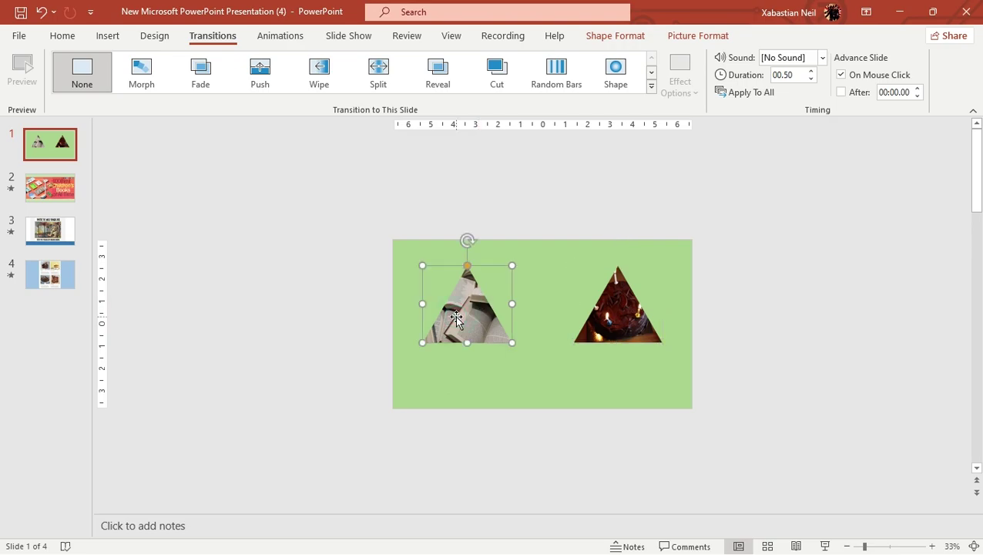
- In the slide show, follow the book triangle's link, browse the book slides, then follow the cake triangle to slide 4
key("F5")
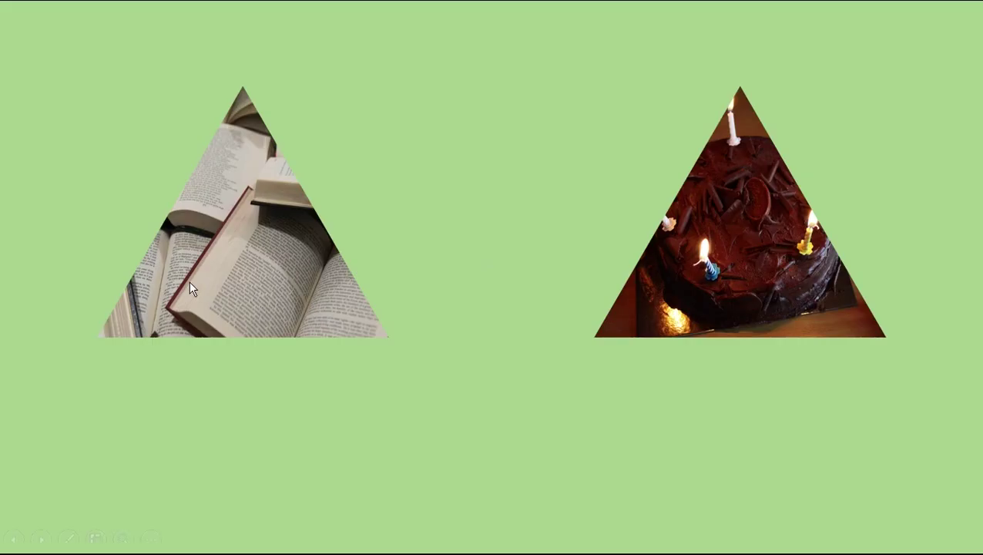
left_click(248, 255)
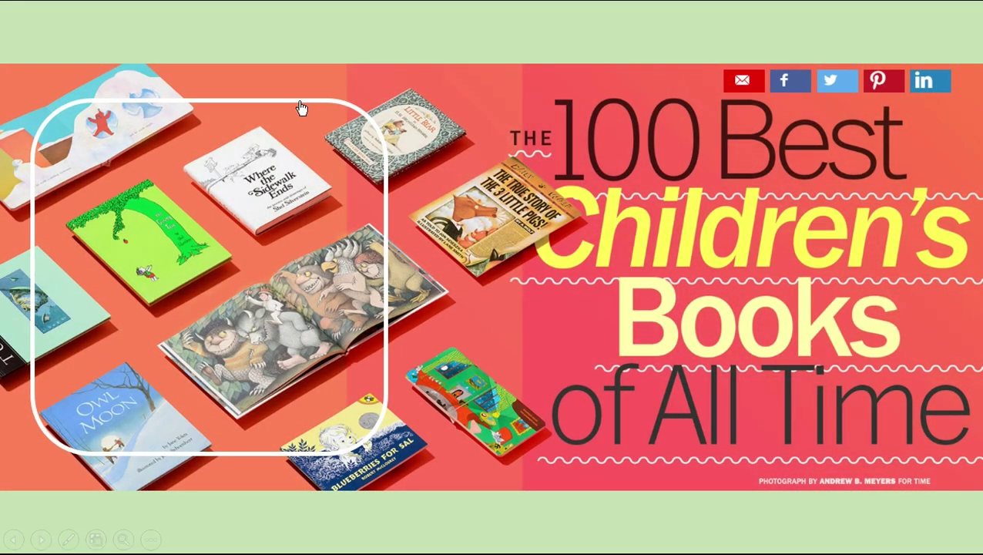
left_click(302, 108)
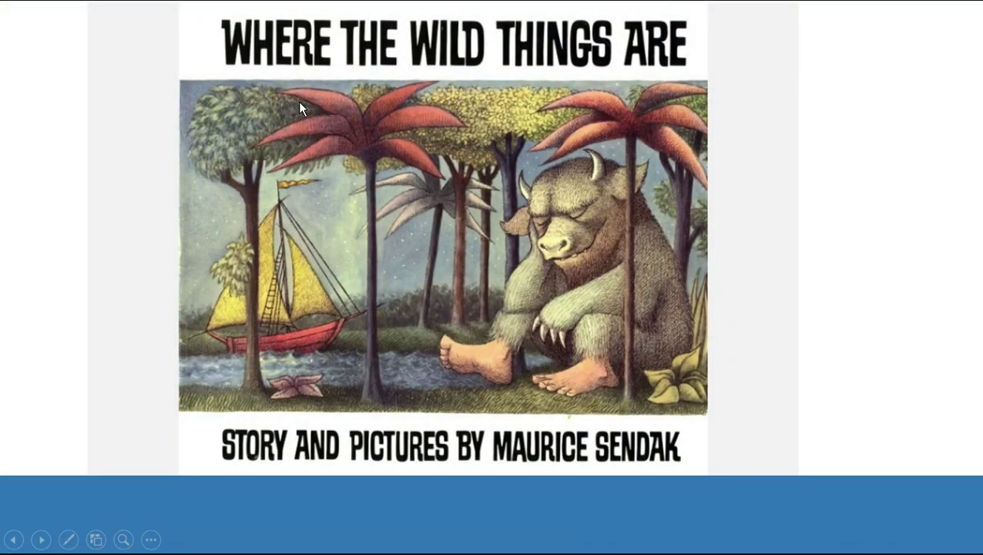
left_click(298, 102)
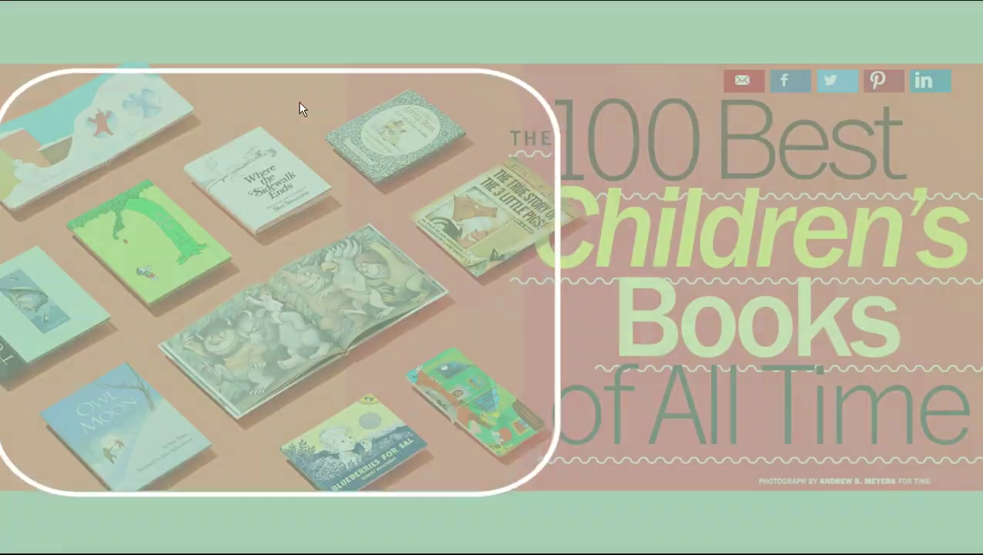
key("Right")
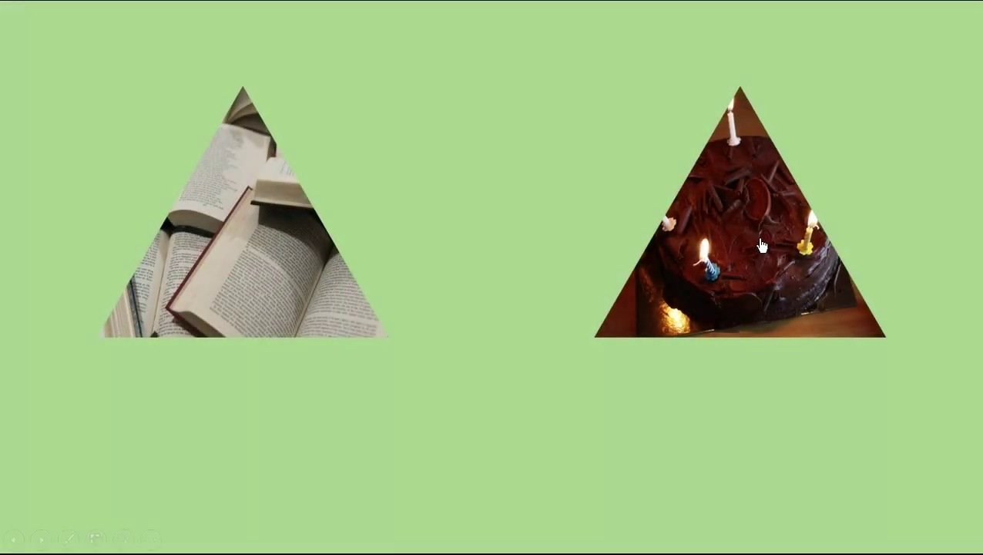
left_click(761, 239)
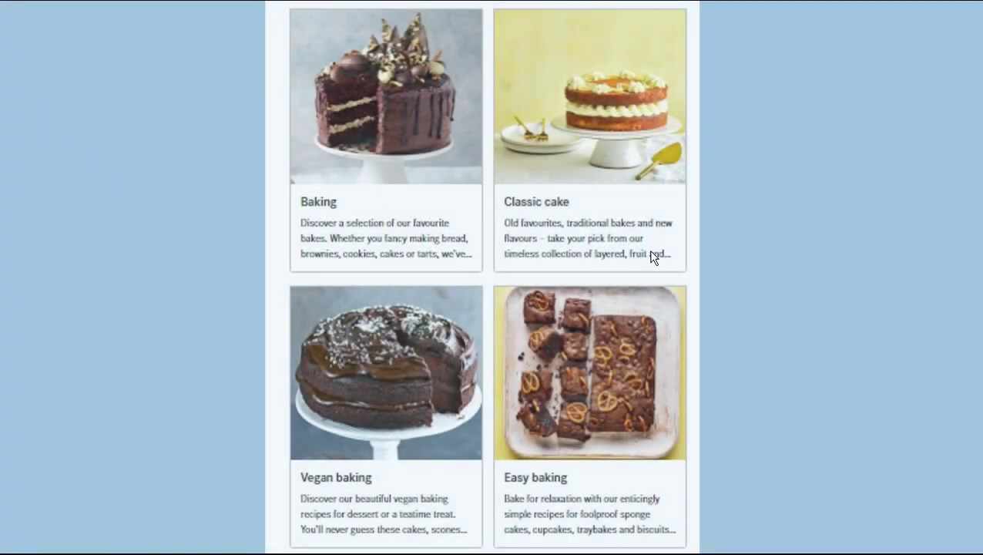